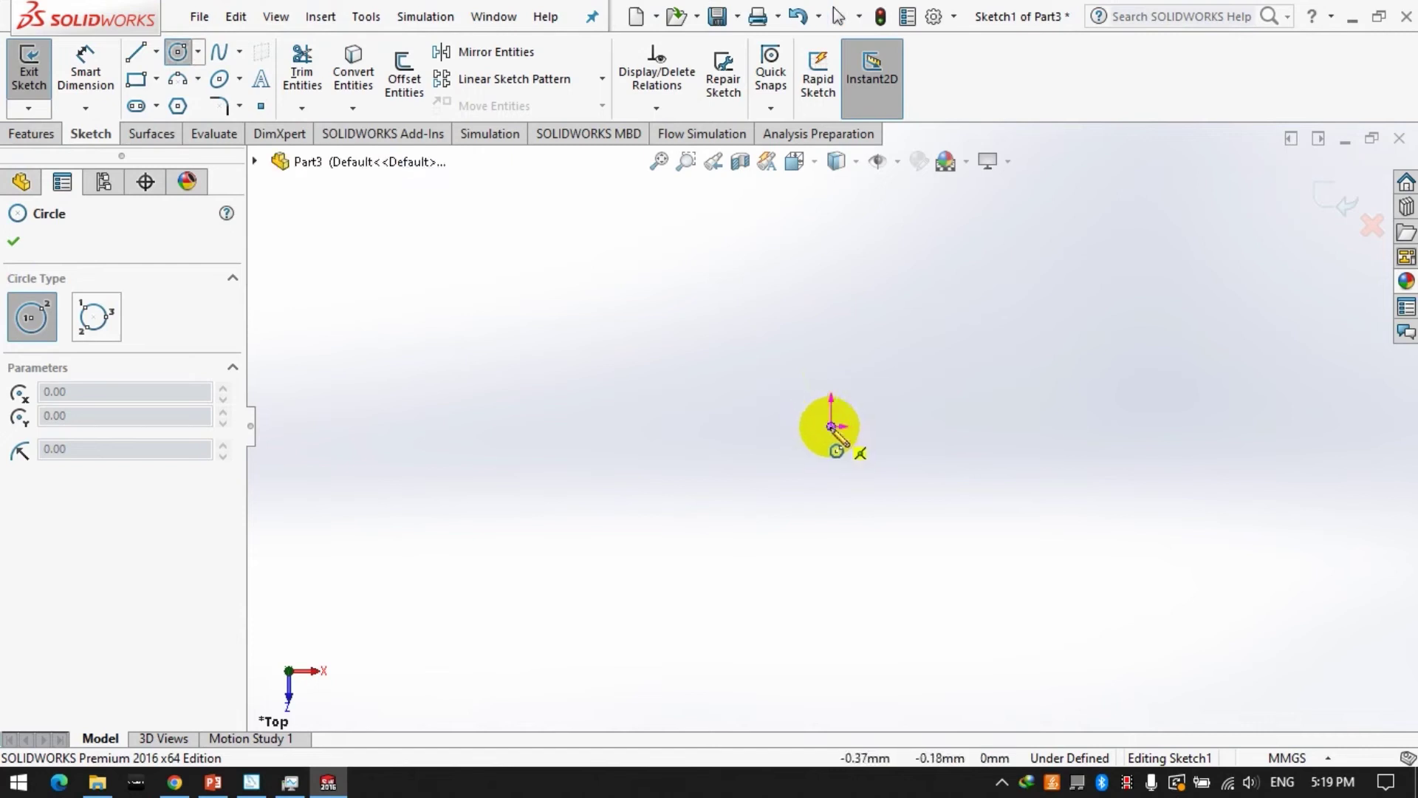
# - Draw two concentric circles centred on the origin
pyautogui.click(771, 426)
pyautogui.moveTo(831, 427); pyautogui.dragTo(752, 407)
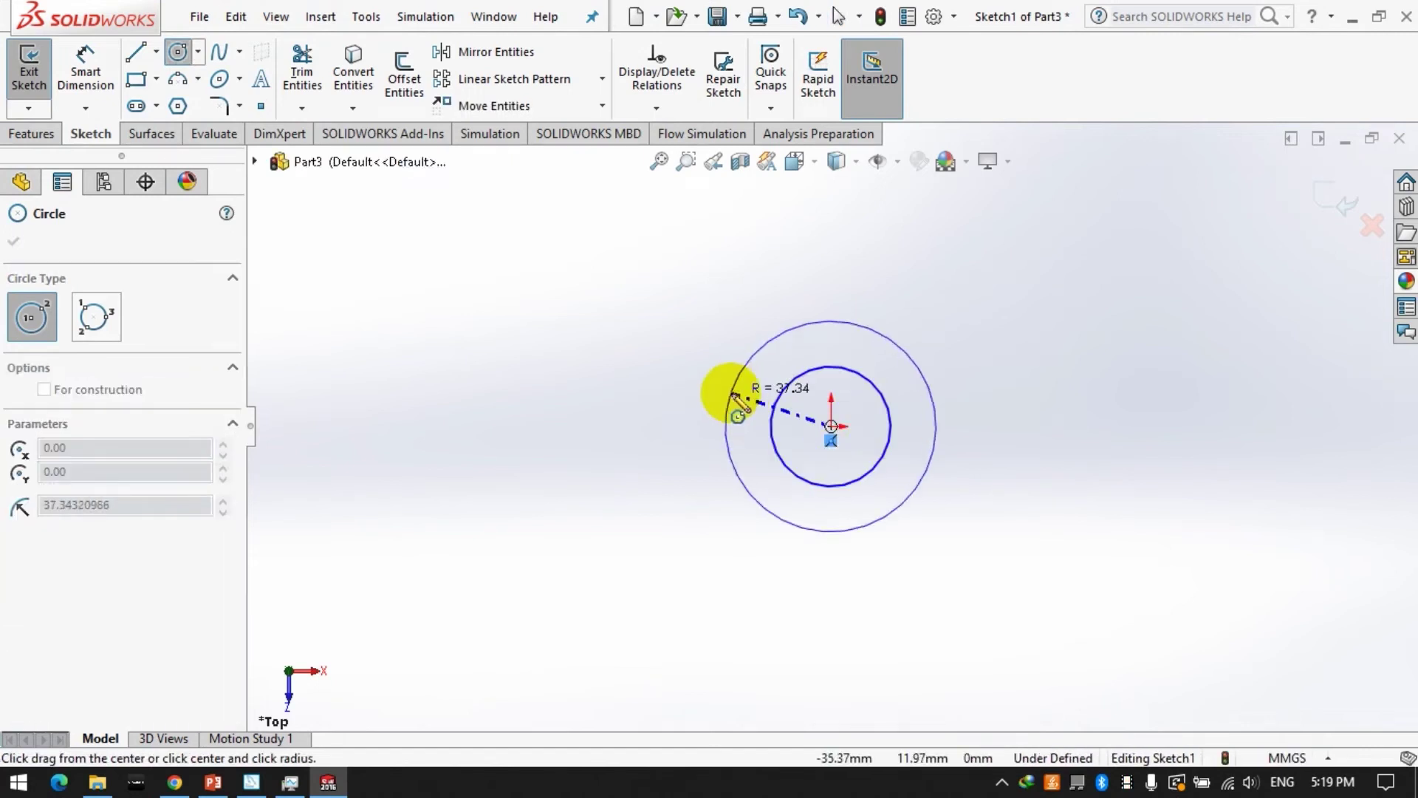
pyautogui.click(748, 403)
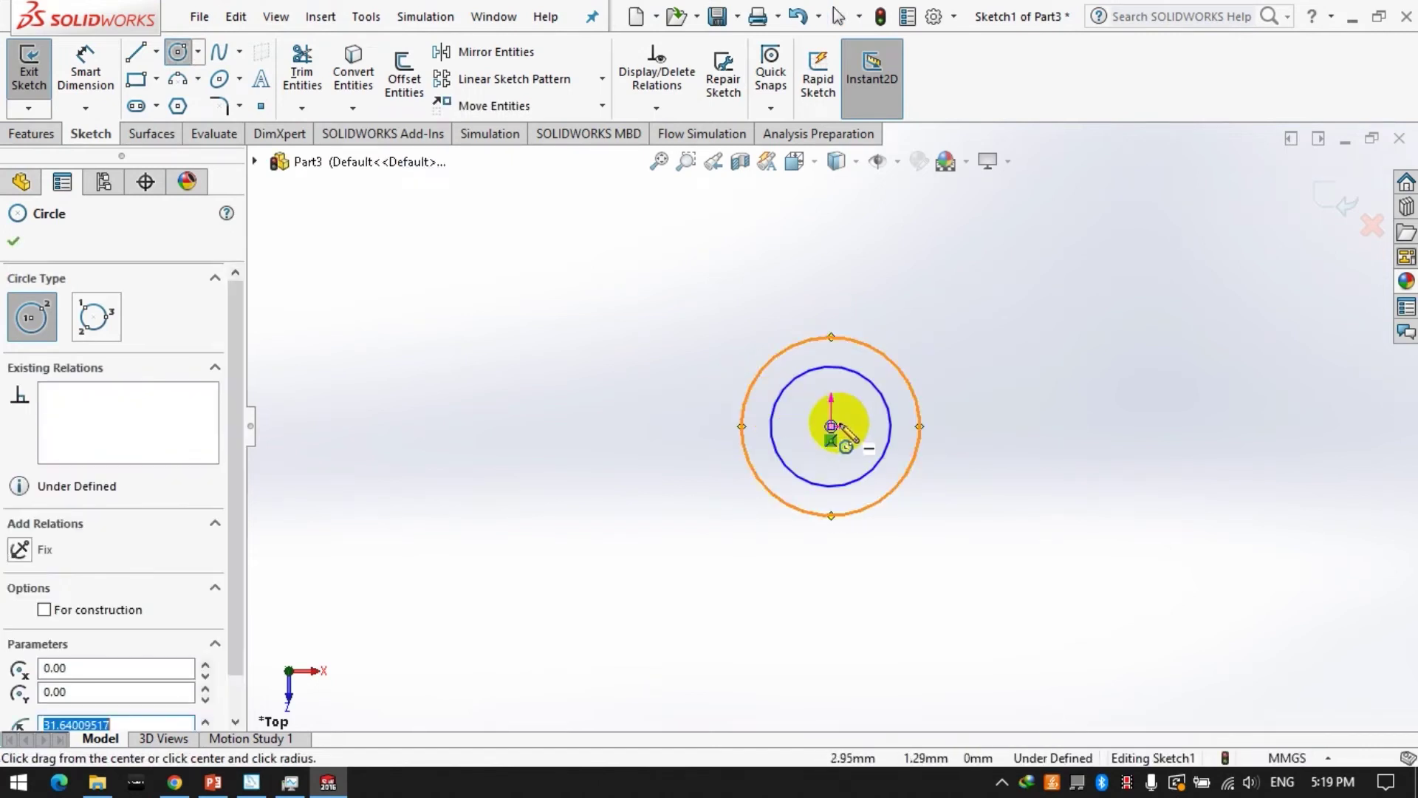
# - Dimension the inner circle to Ø30 and the outer circle to Ø100
pyautogui.click(86, 63)
pyautogui.click(768, 431)
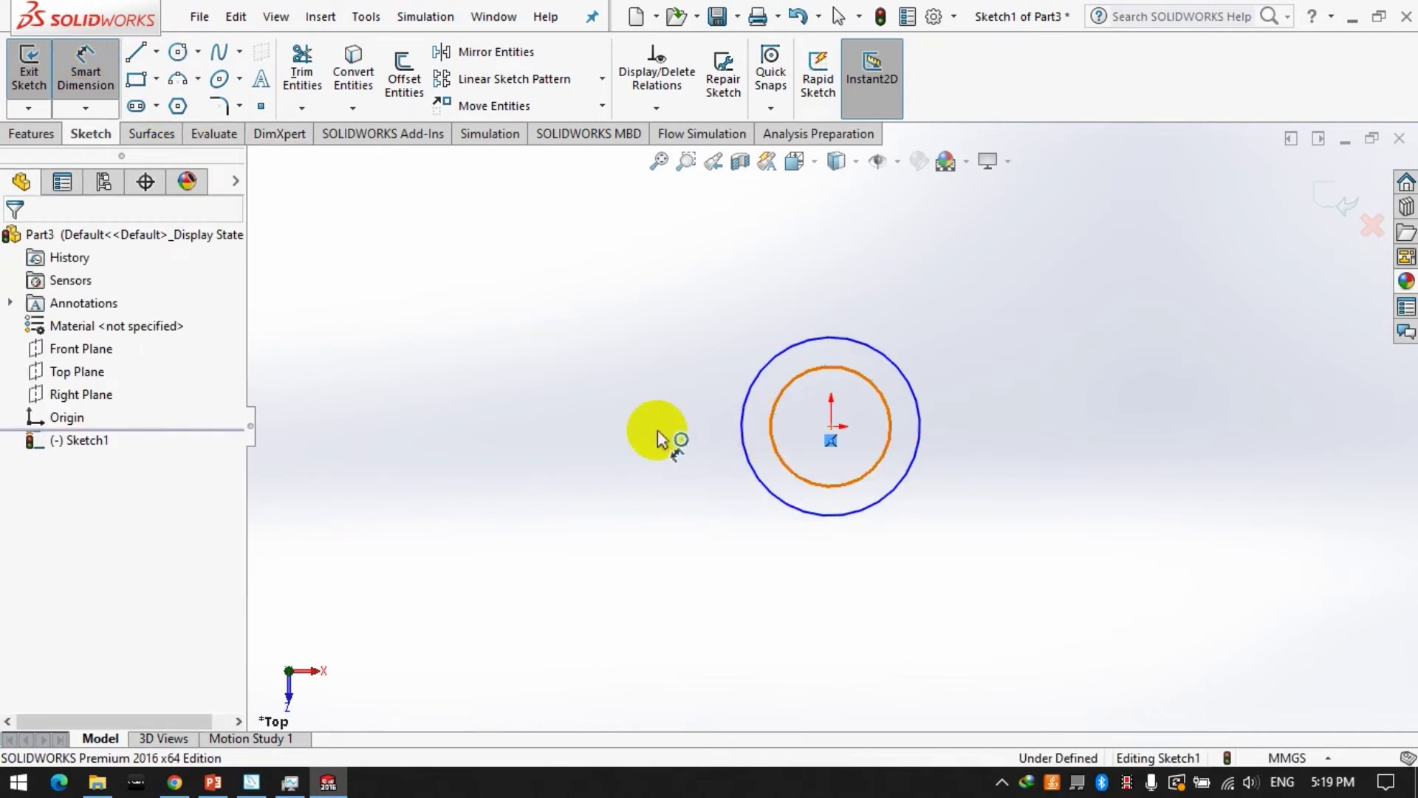
pyautogui.click(629, 427)
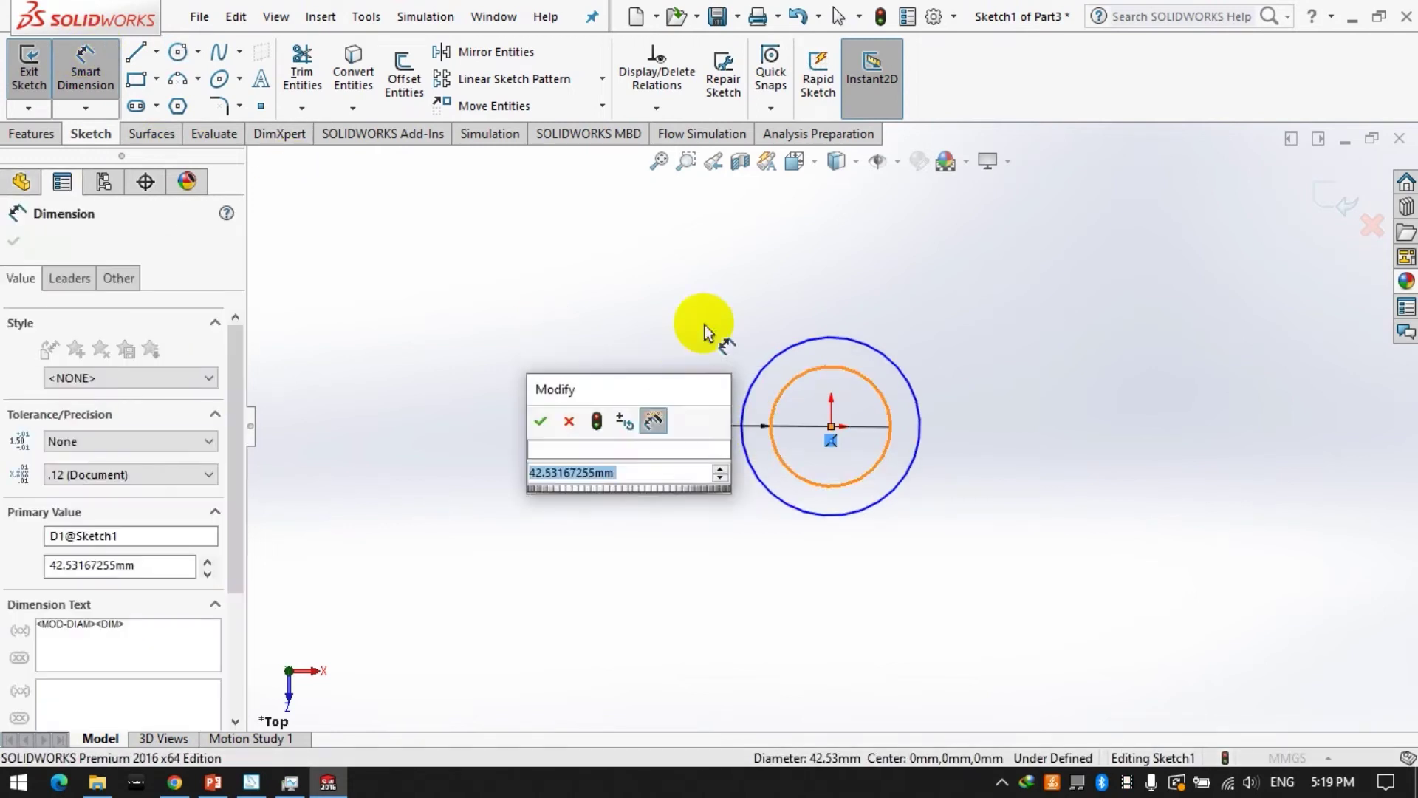
pyautogui.write('30')
pyautogui.press('Return')
pyautogui.click(740, 431)
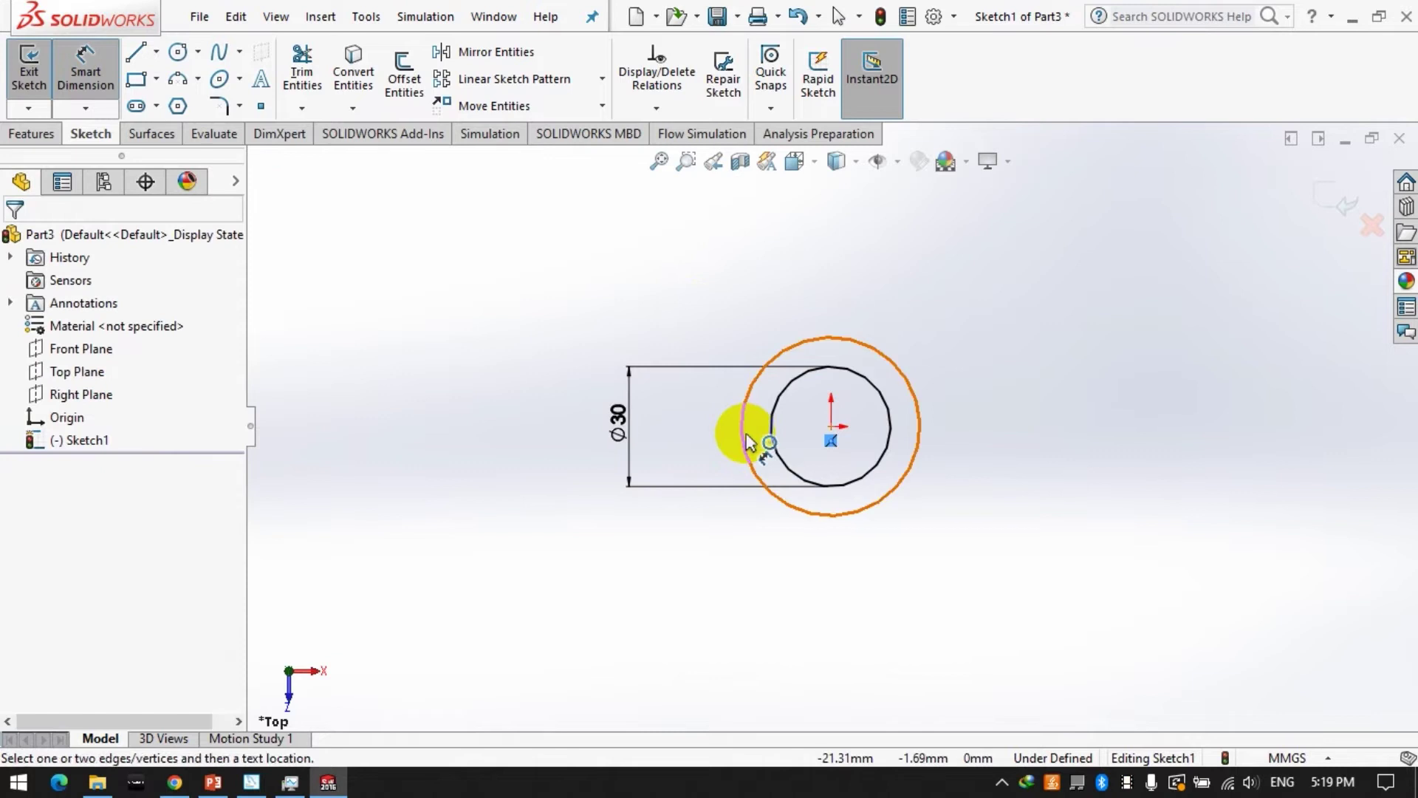
pyautogui.click(565, 427)
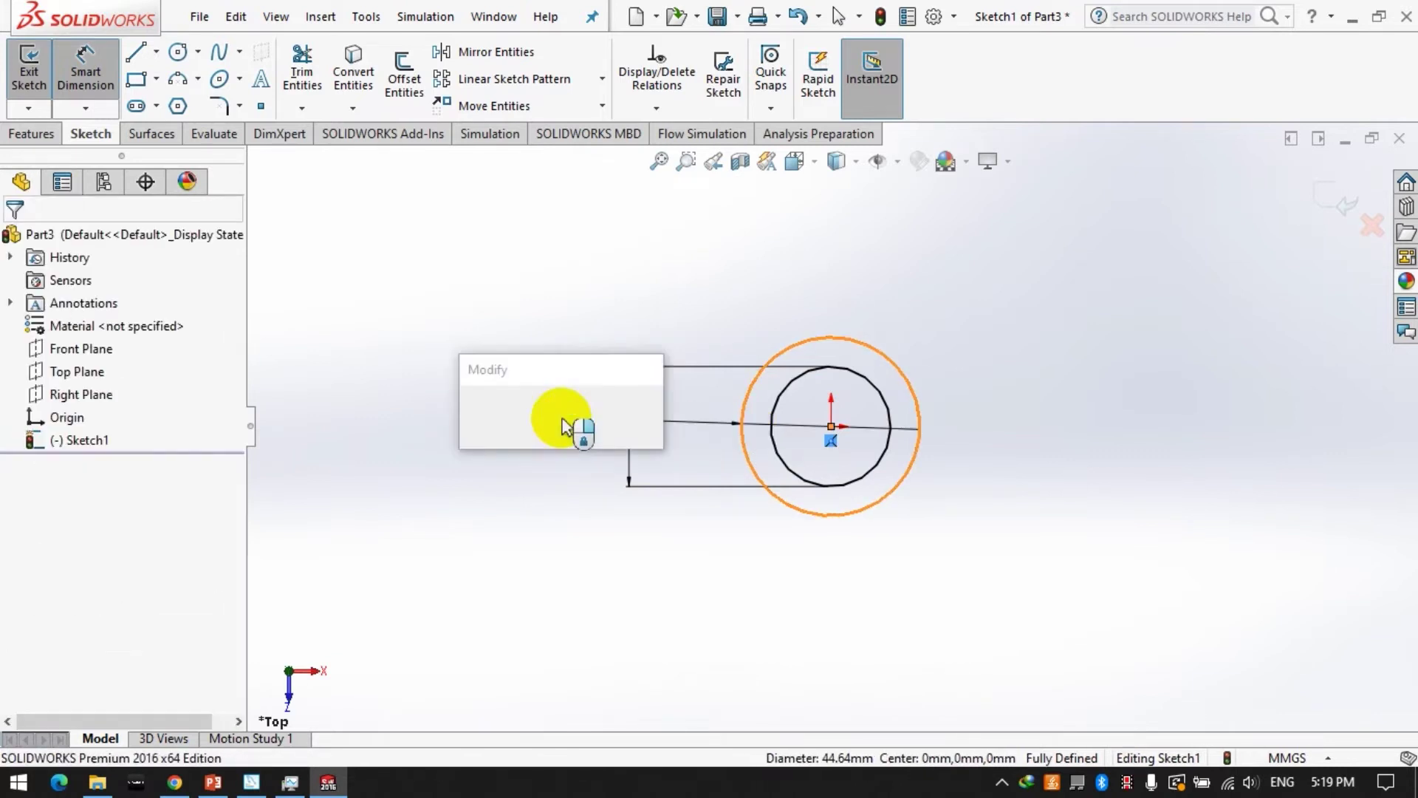
pyautogui.write('100')
pyautogui.press('Return')
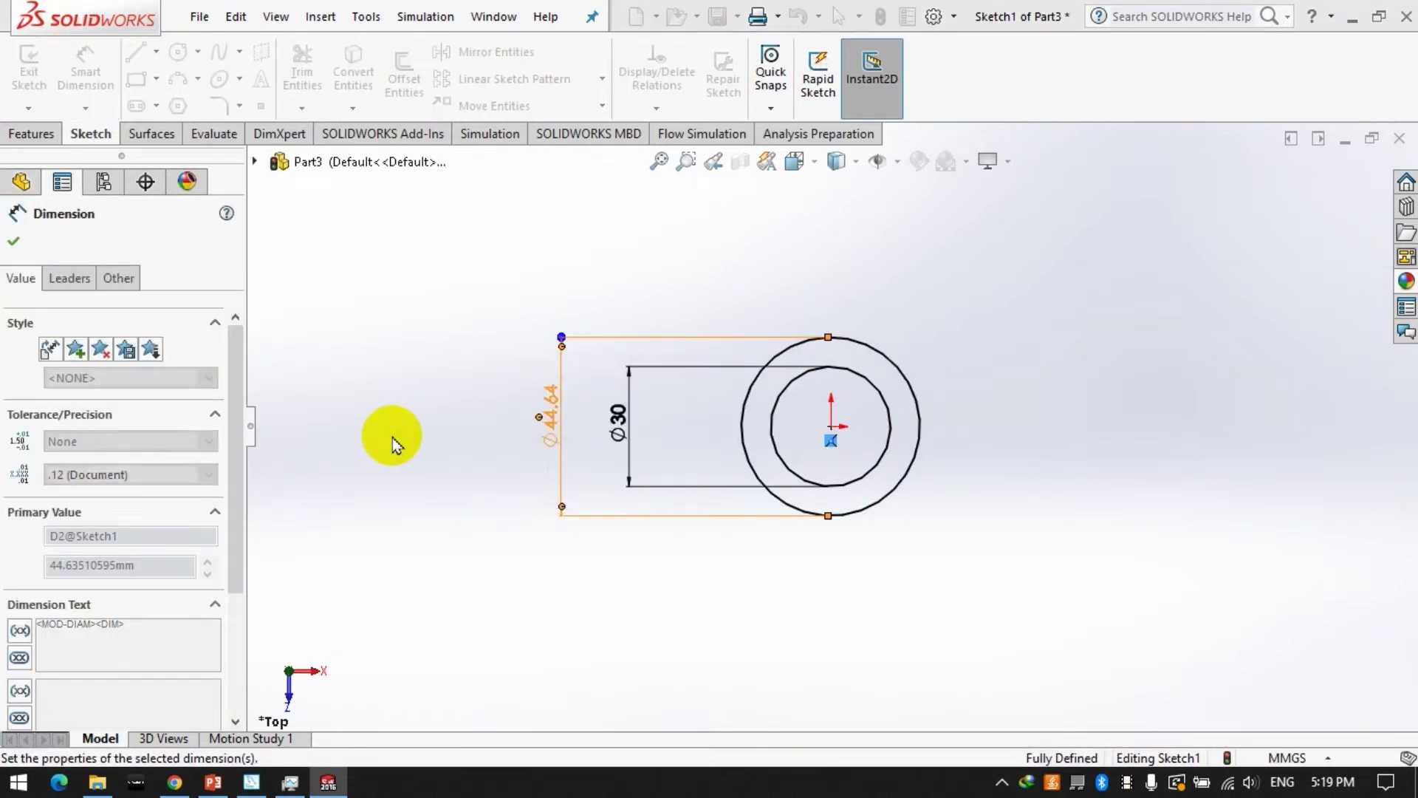
pyautogui.press('Escape')
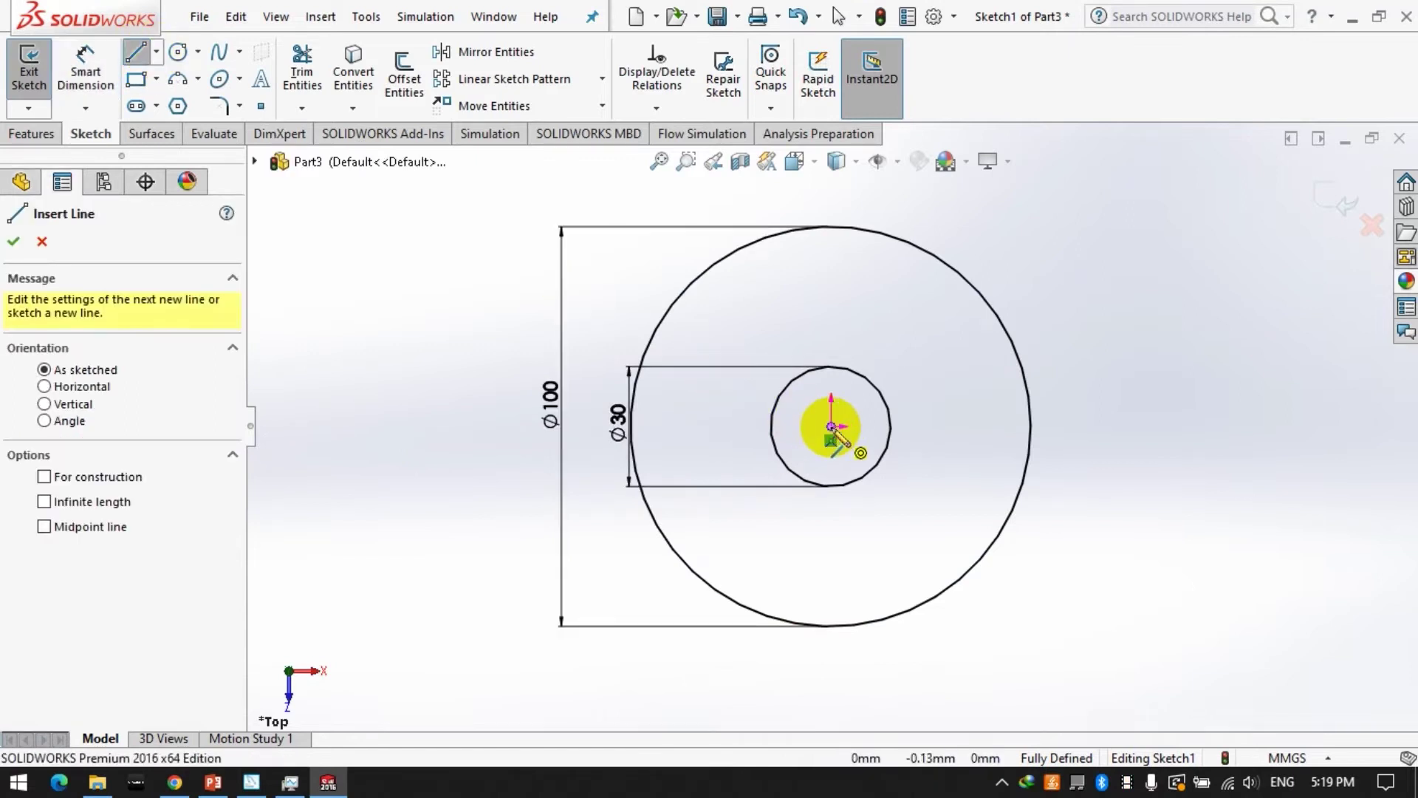
# - Draw a vertical line from the origin to the inner circle's top, then a slanted line to the outer circle
pyautogui.click(831, 426)
pyautogui.click(831, 366)
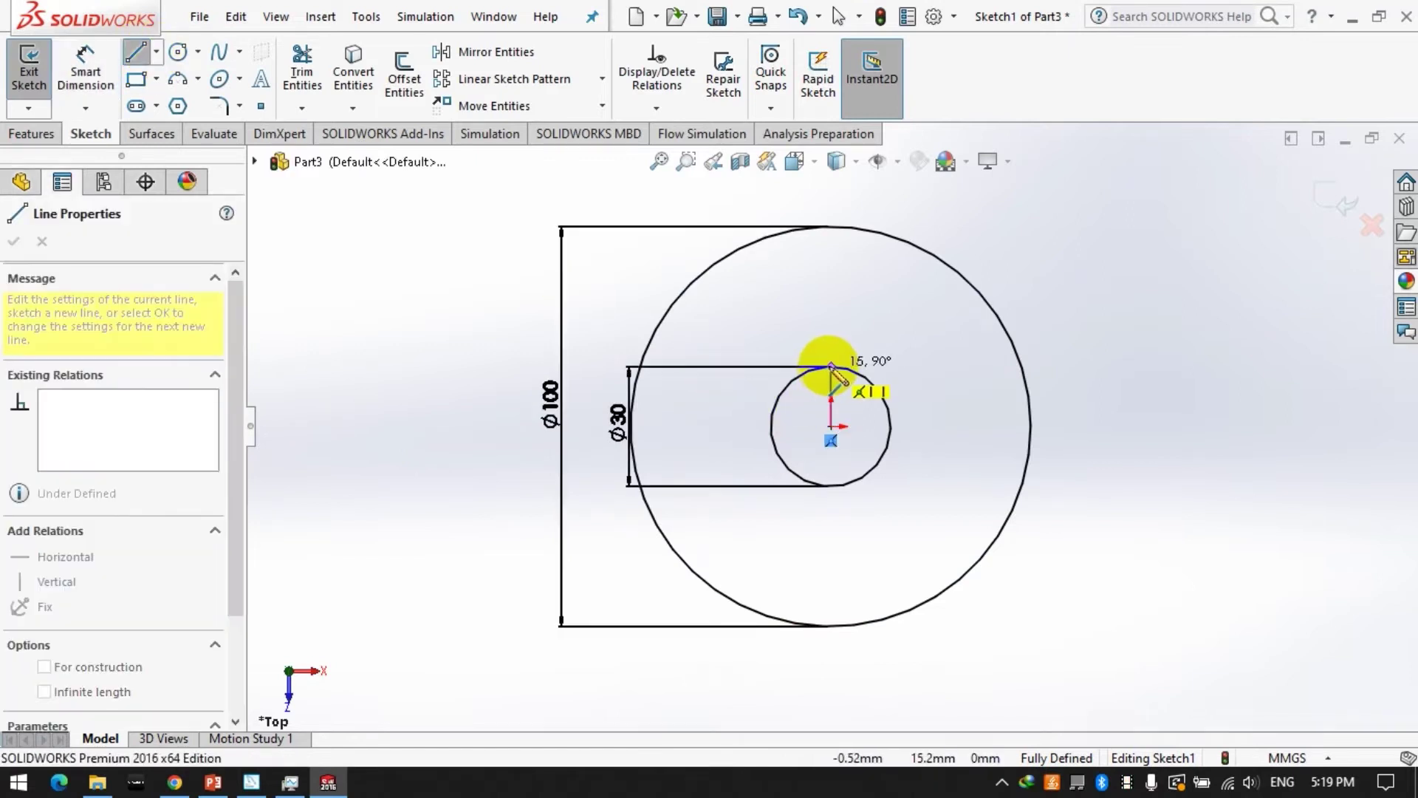
pyautogui.click(921, 251)
# - Dimension the angle between the vertical and slanted lines to 30°
pyautogui.click(86, 67)
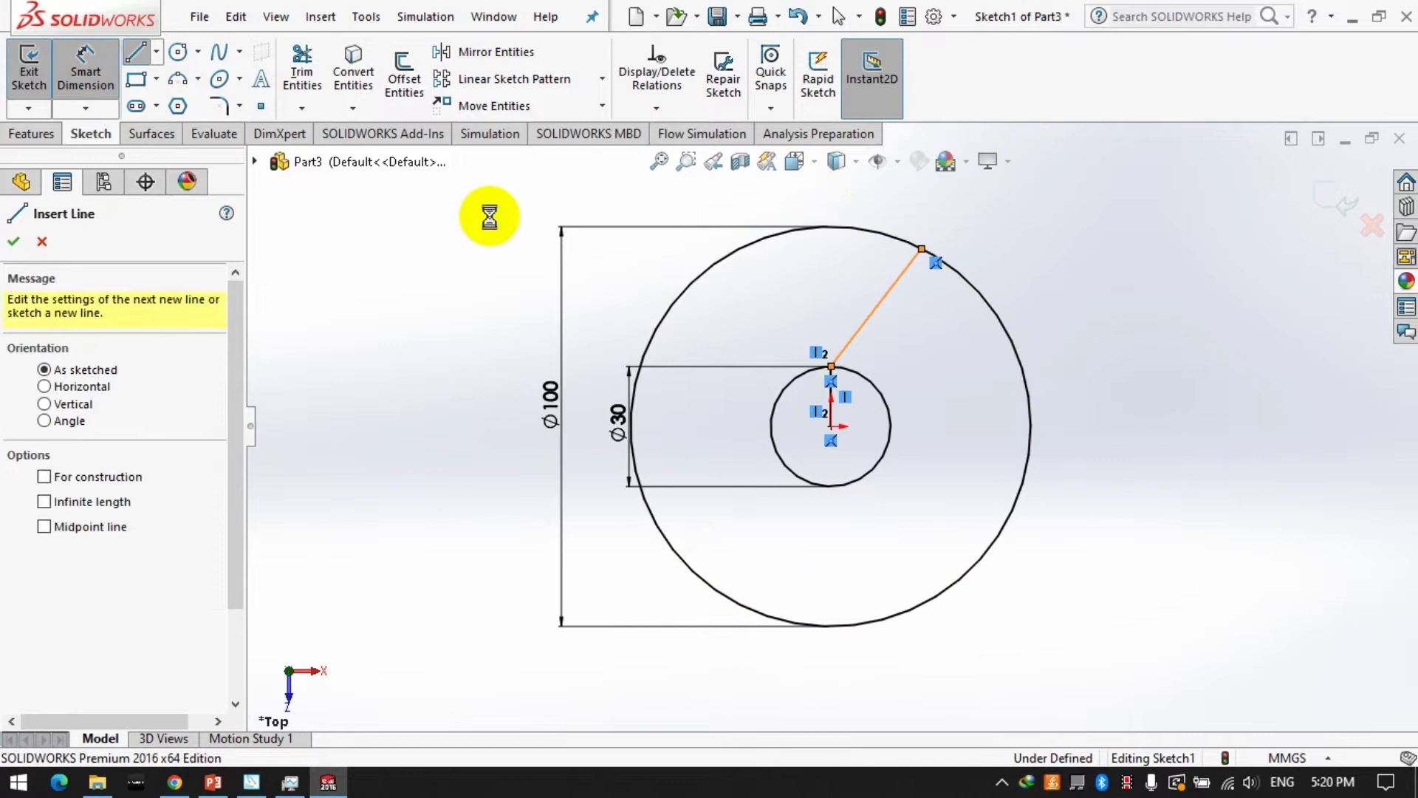
pyautogui.click(831, 399)
pyautogui.click(859, 325)
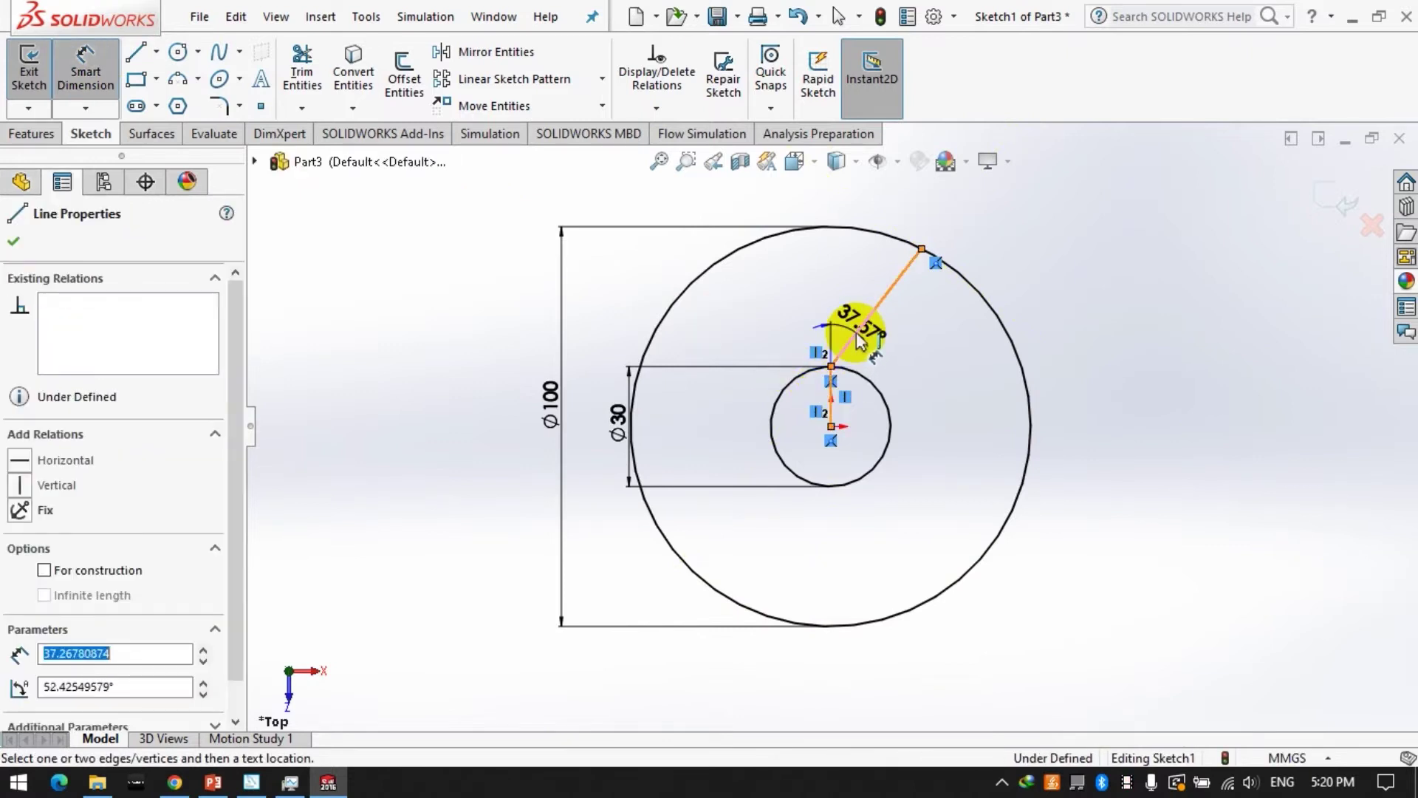
pyautogui.click(912, 220)
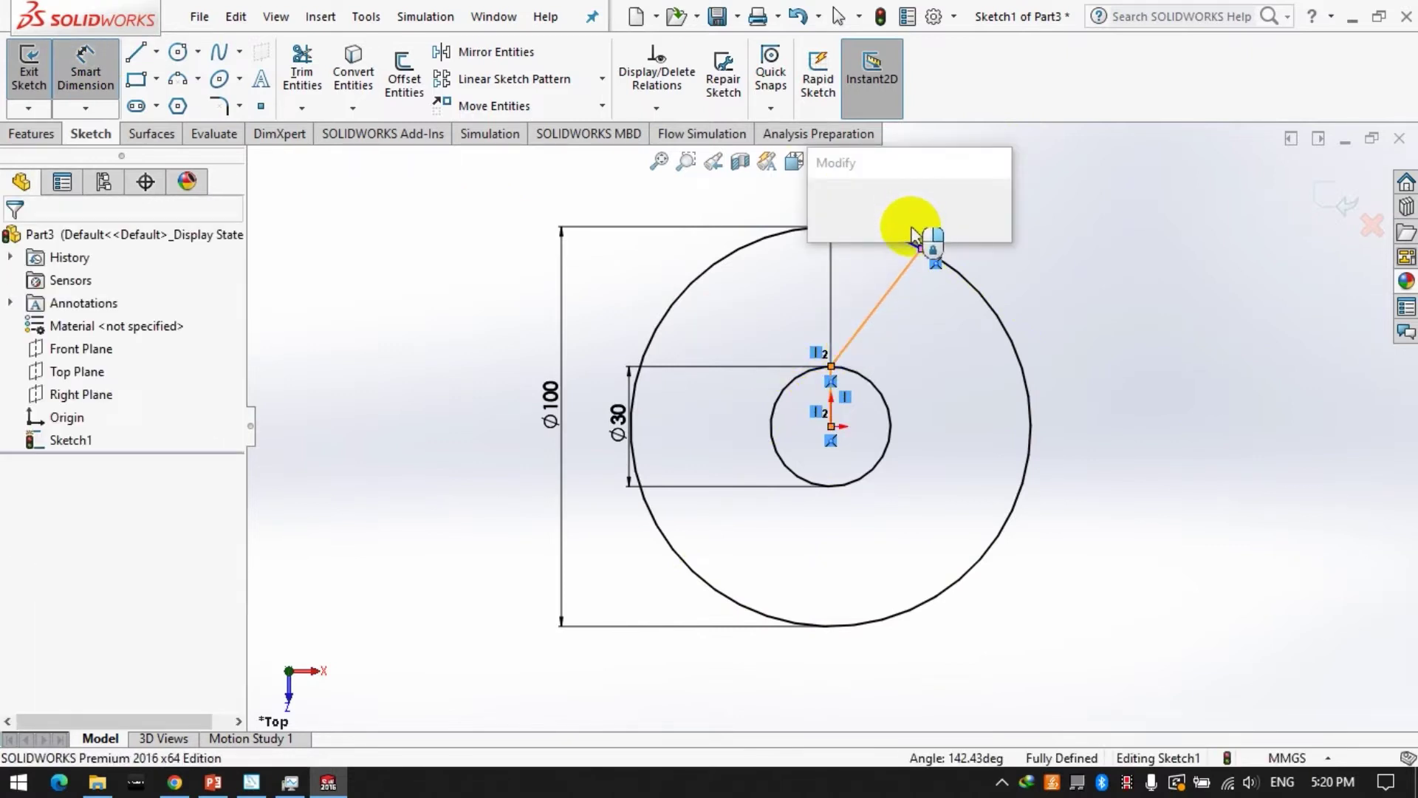
pyautogui.write('30')
pyautogui.press('Return')
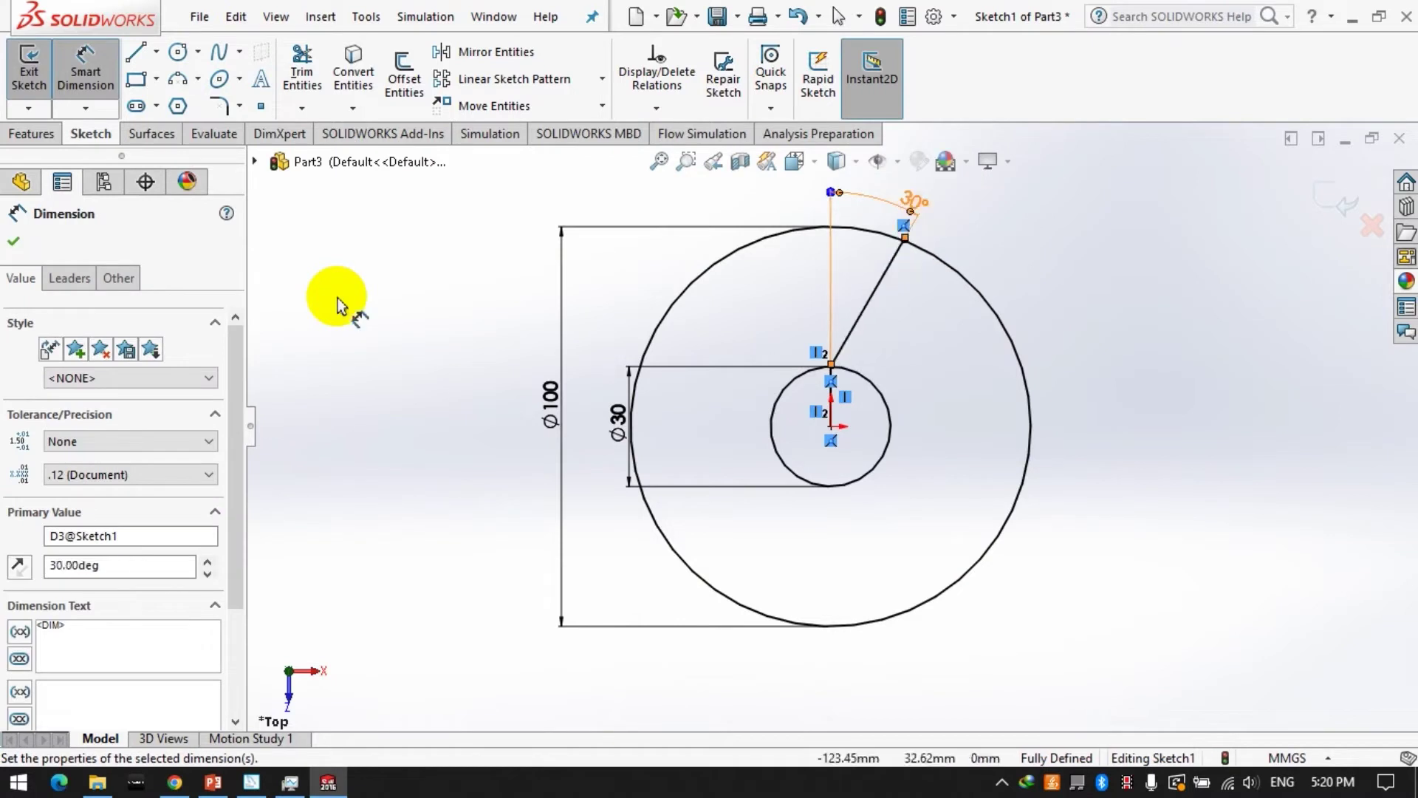
pyautogui.click(338, 299)
# - Draw a three-point arc from the inner circle's top to the slanted line's outer end
pyautogui.click(177, 78)
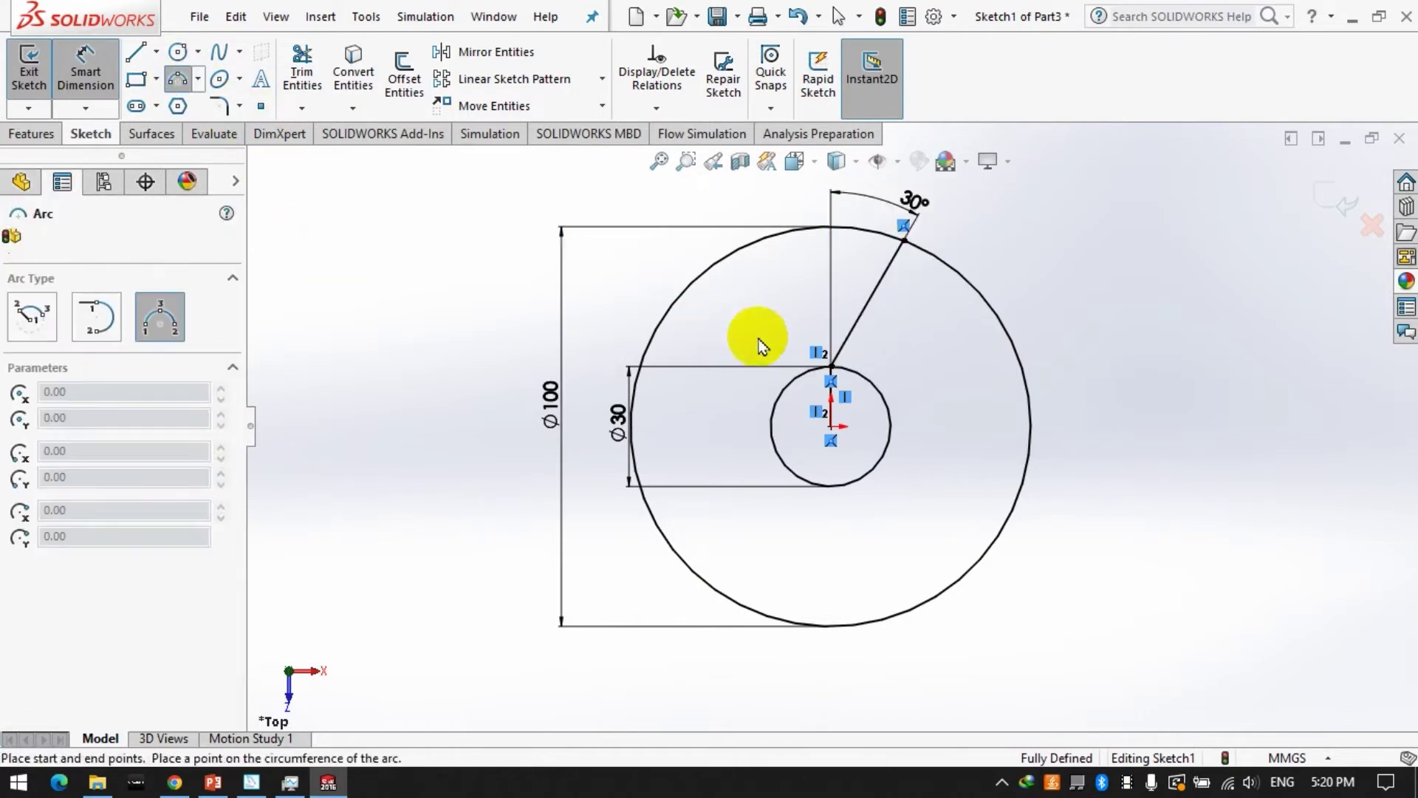
pyautogui.click(831, 365)
pyautogui.click(904, 240)
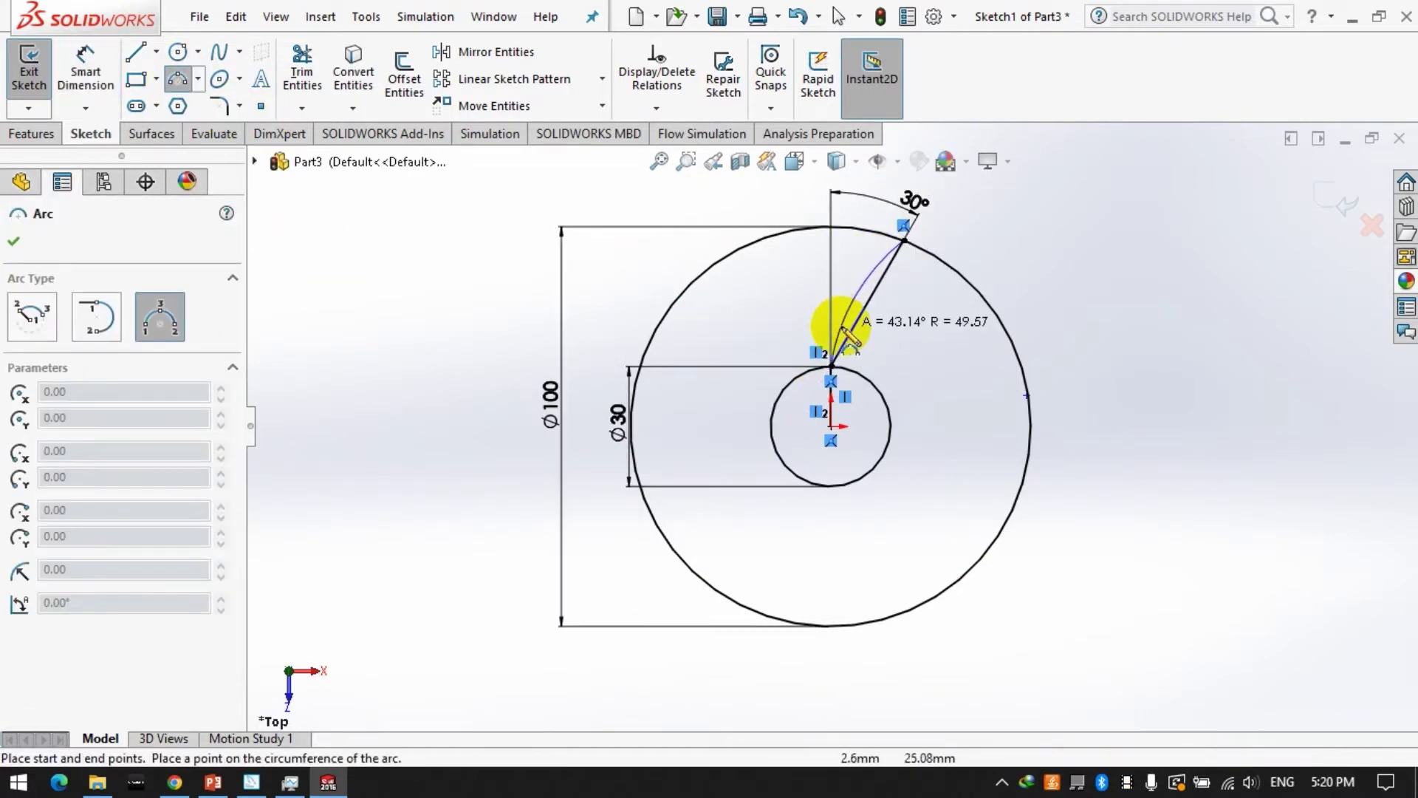
pyautogui.click(849, 316)
# - Add a tangent relation between the arc and the short vertical line
pyautogui.click(656, 108)
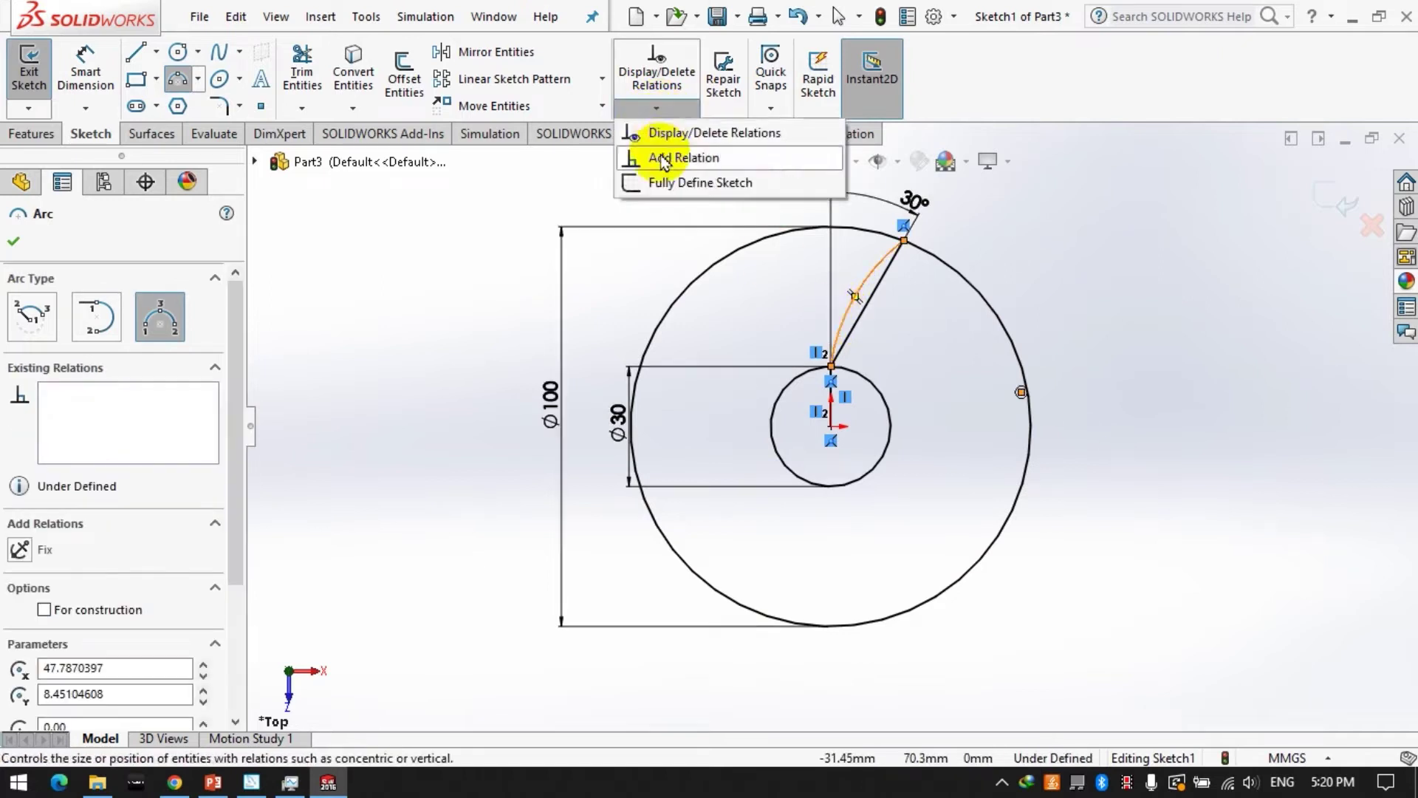
pyautogui.click(662, 159)
pyautogui.click(832, 405)
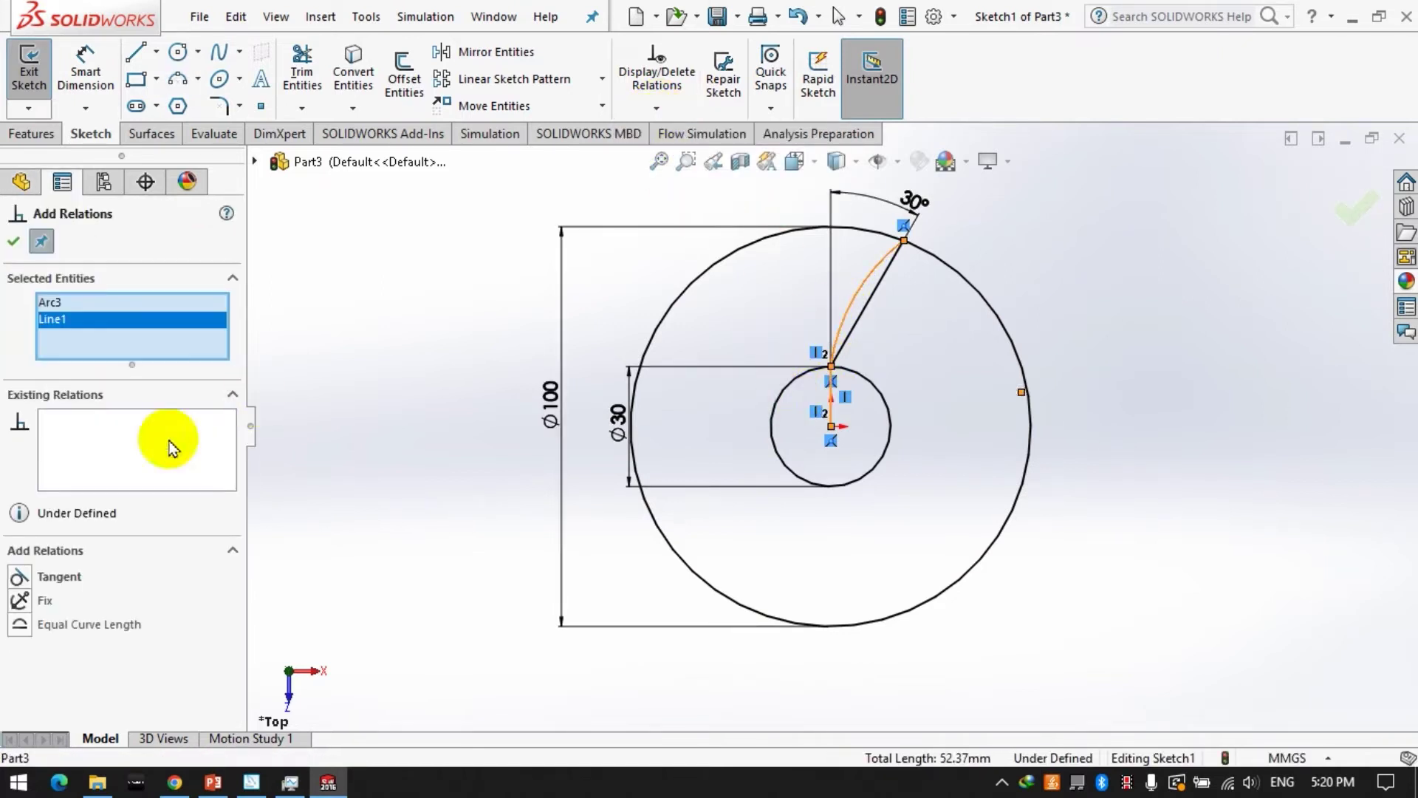
pyautogui.click(20, 580)
pyautogui.click(13, 241)
pyautogui.click(311, 298)
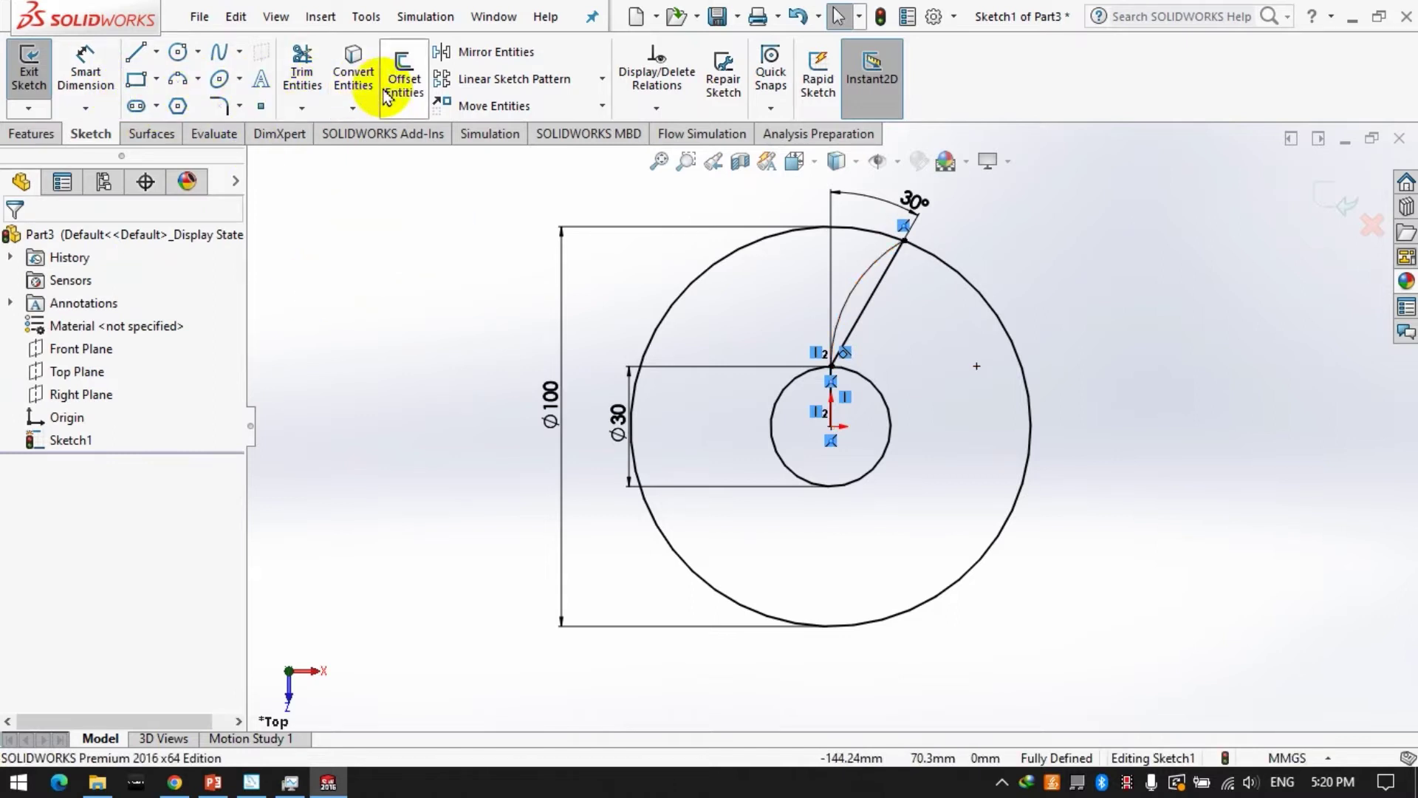
# - Try an offset and a trim of the radial line, then undo to restore it
pyautogui.click(404, 77)
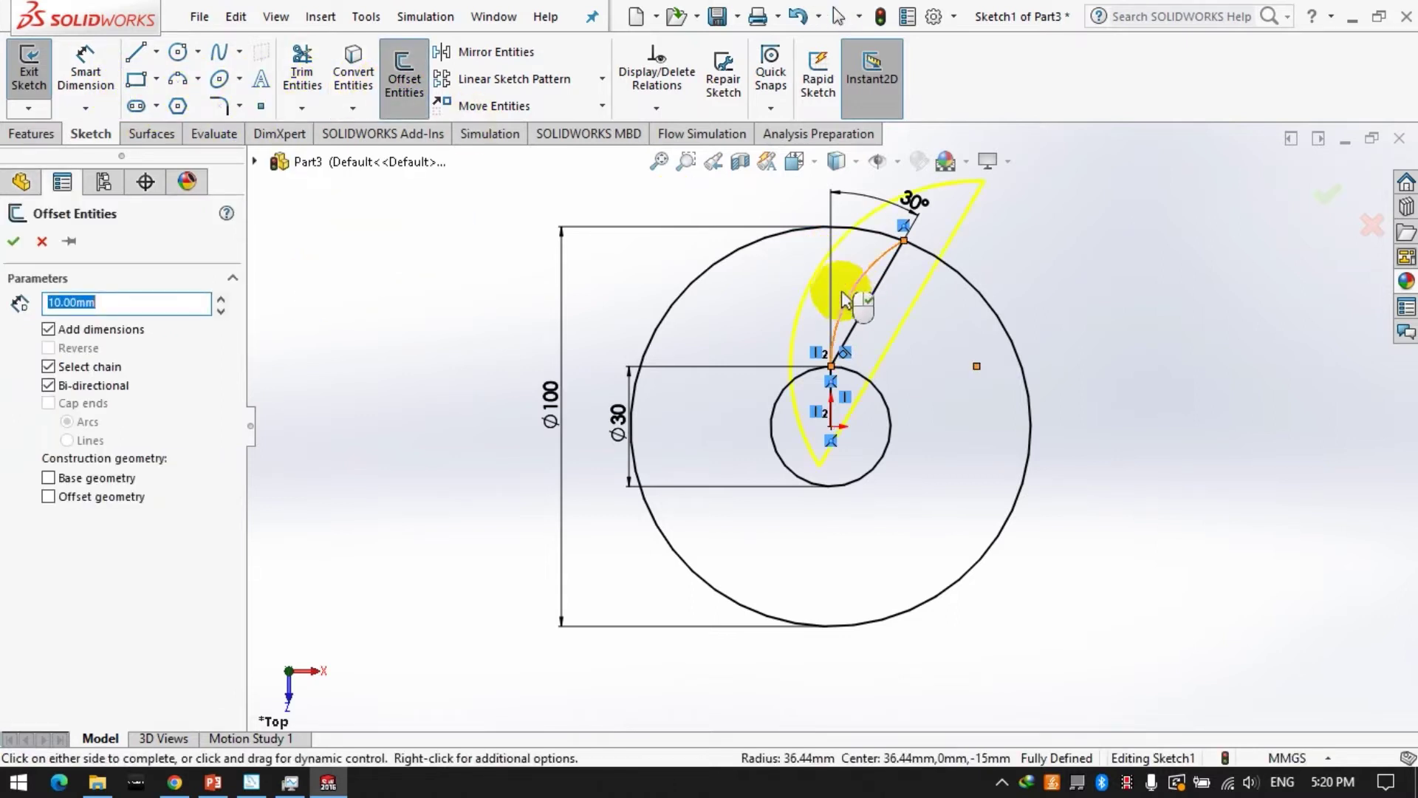
pyautogui.click(41, 241)
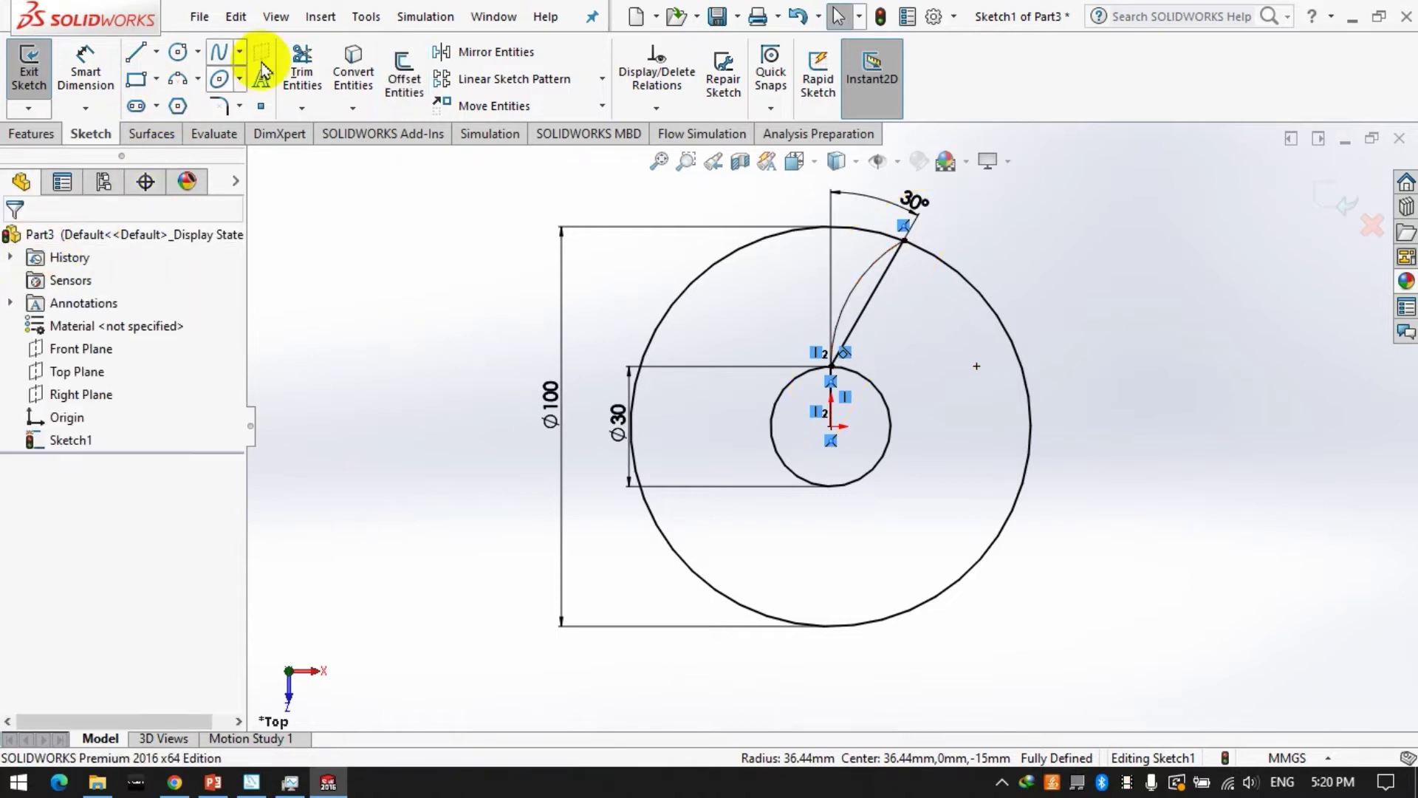
pyautogui.click(302, 74)
pyautogui.moveTo(896, 310); pyautogui.dragTo(748, 375)
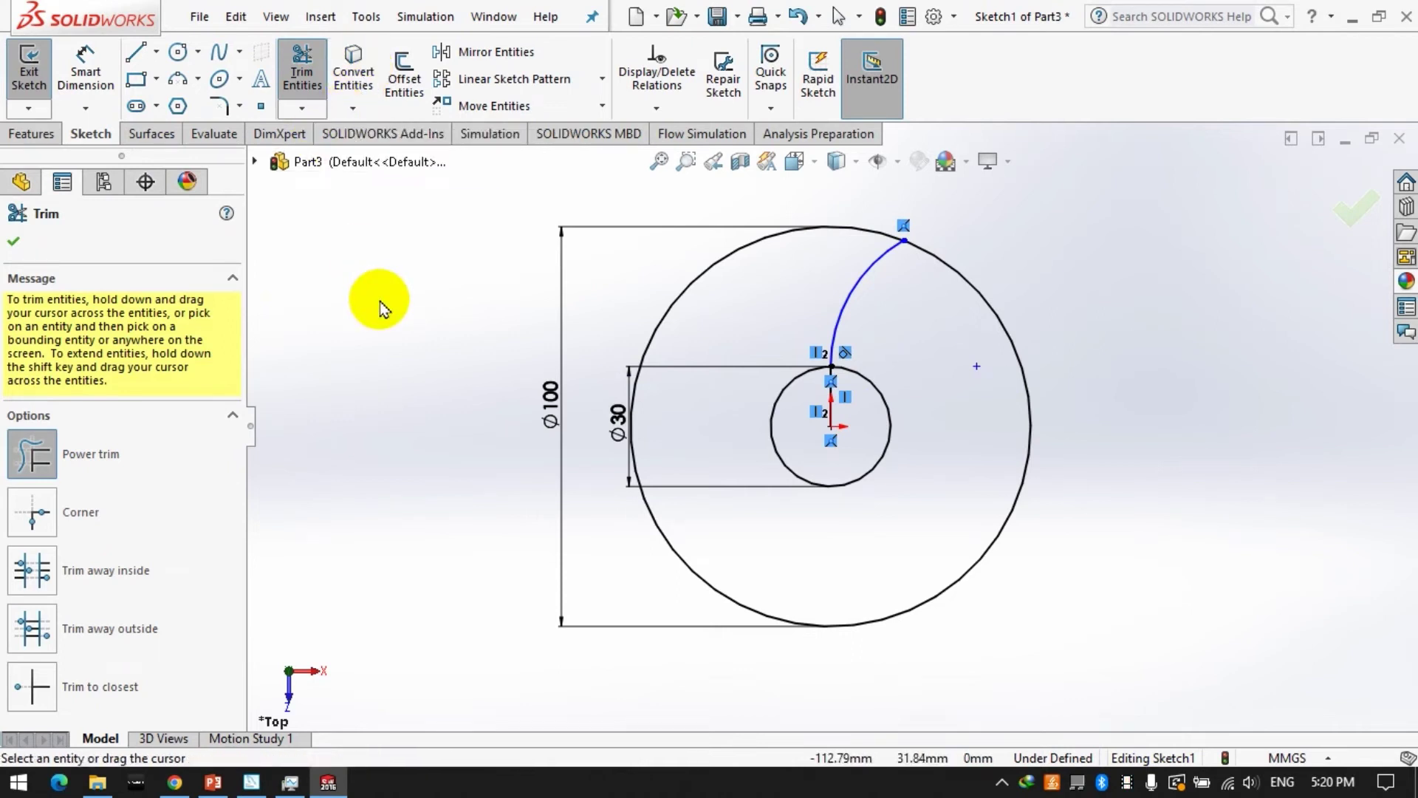
pyautogui.hotkey('ctrl', 'z')
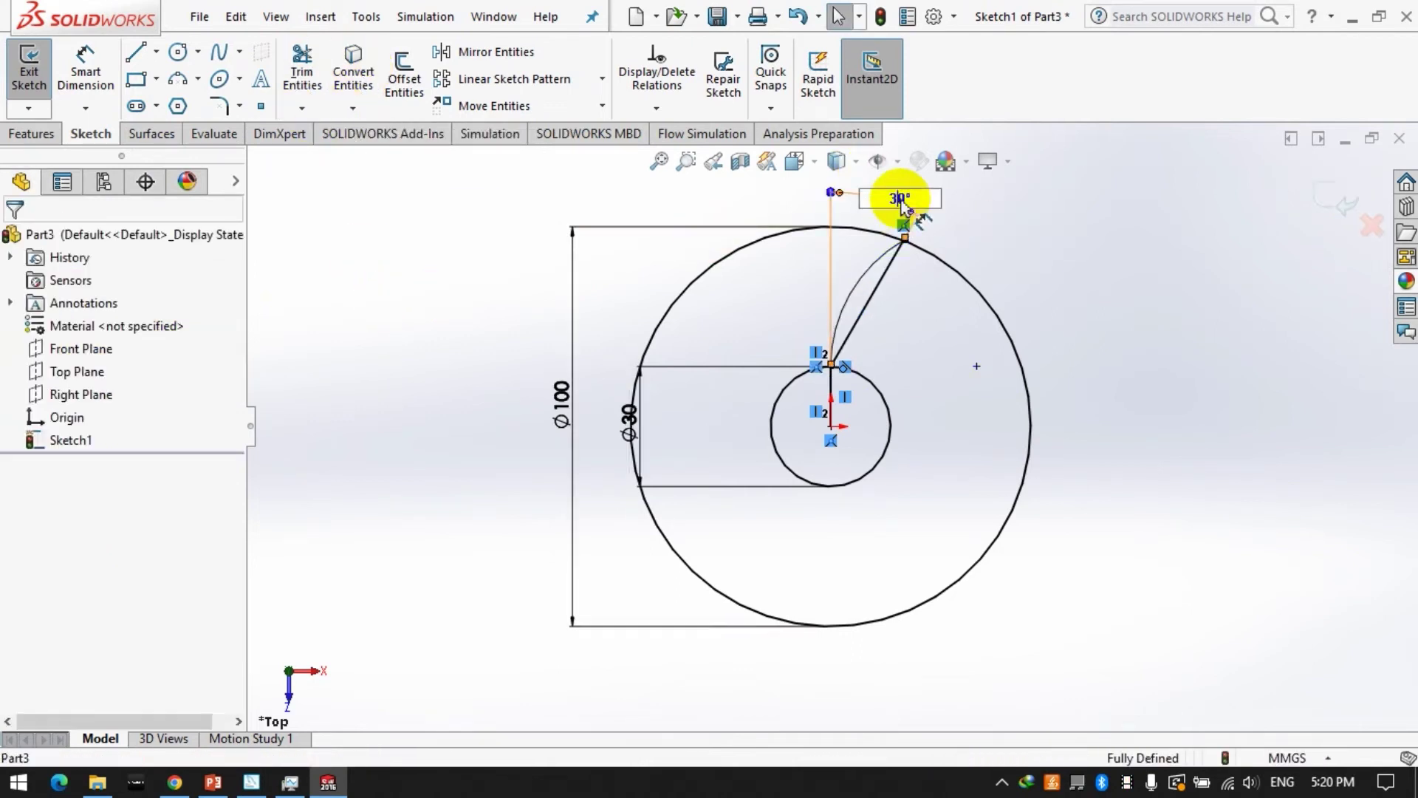
# - Change the slanted line's angle to 45° and trim away the radial line
pyautogui.write('45')
pyautogui.press('Return')
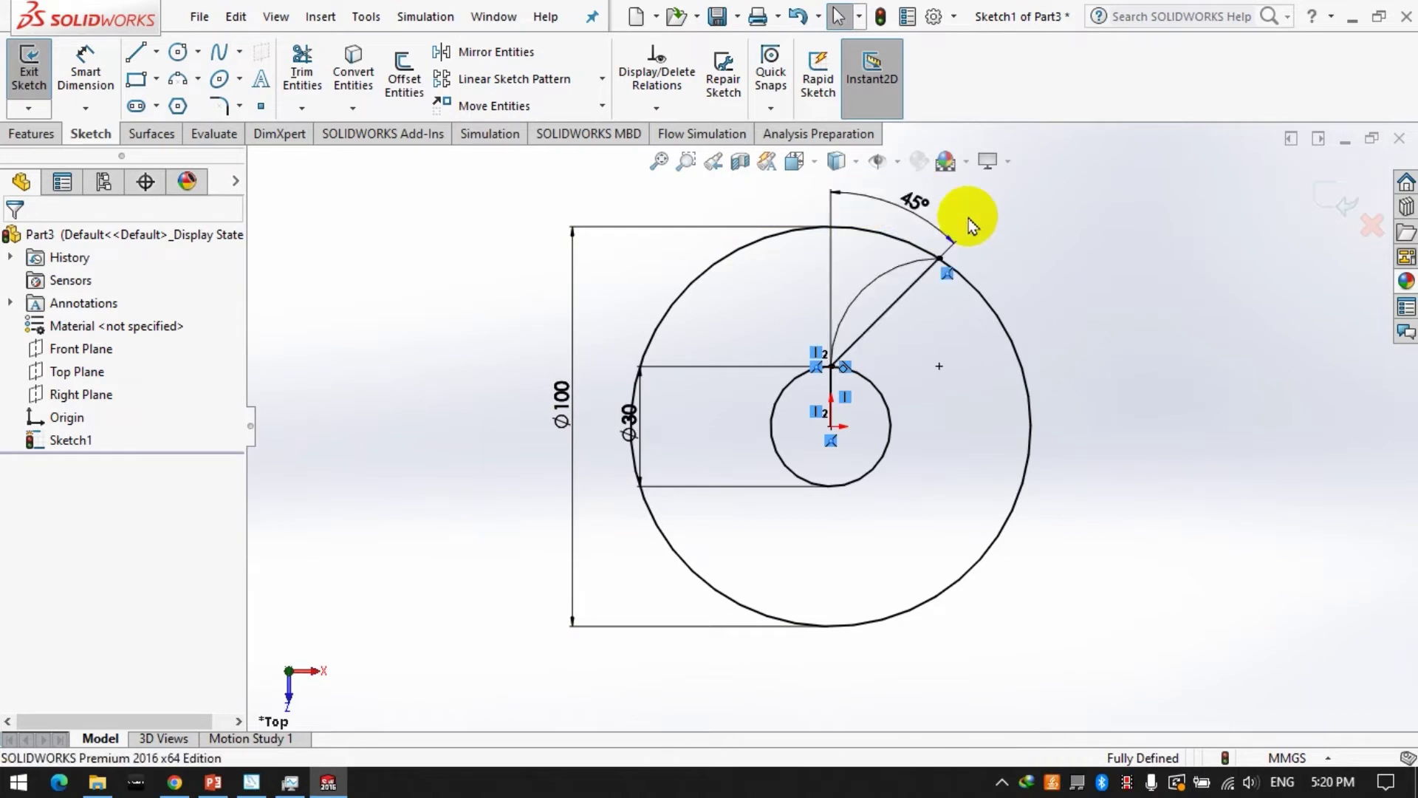
pyautogui.click(302, 73)
pyautogui.moveTo(902, 355); pyautogui.dragTo(879, 321)
pyautogui.click(404, 77)
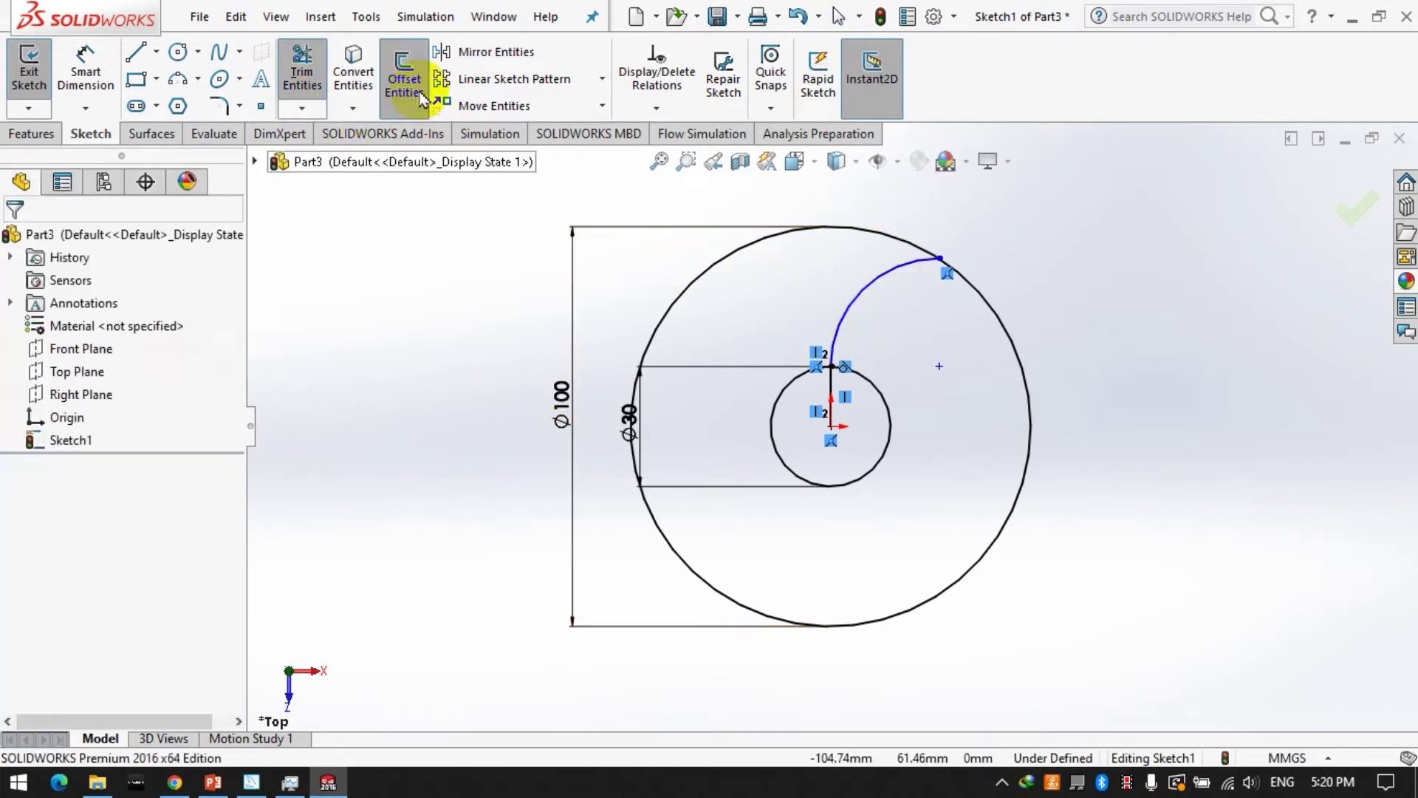
# - Offset the curved blade arc 1.5 mm in both directions
pyautogui.click(857, 314)
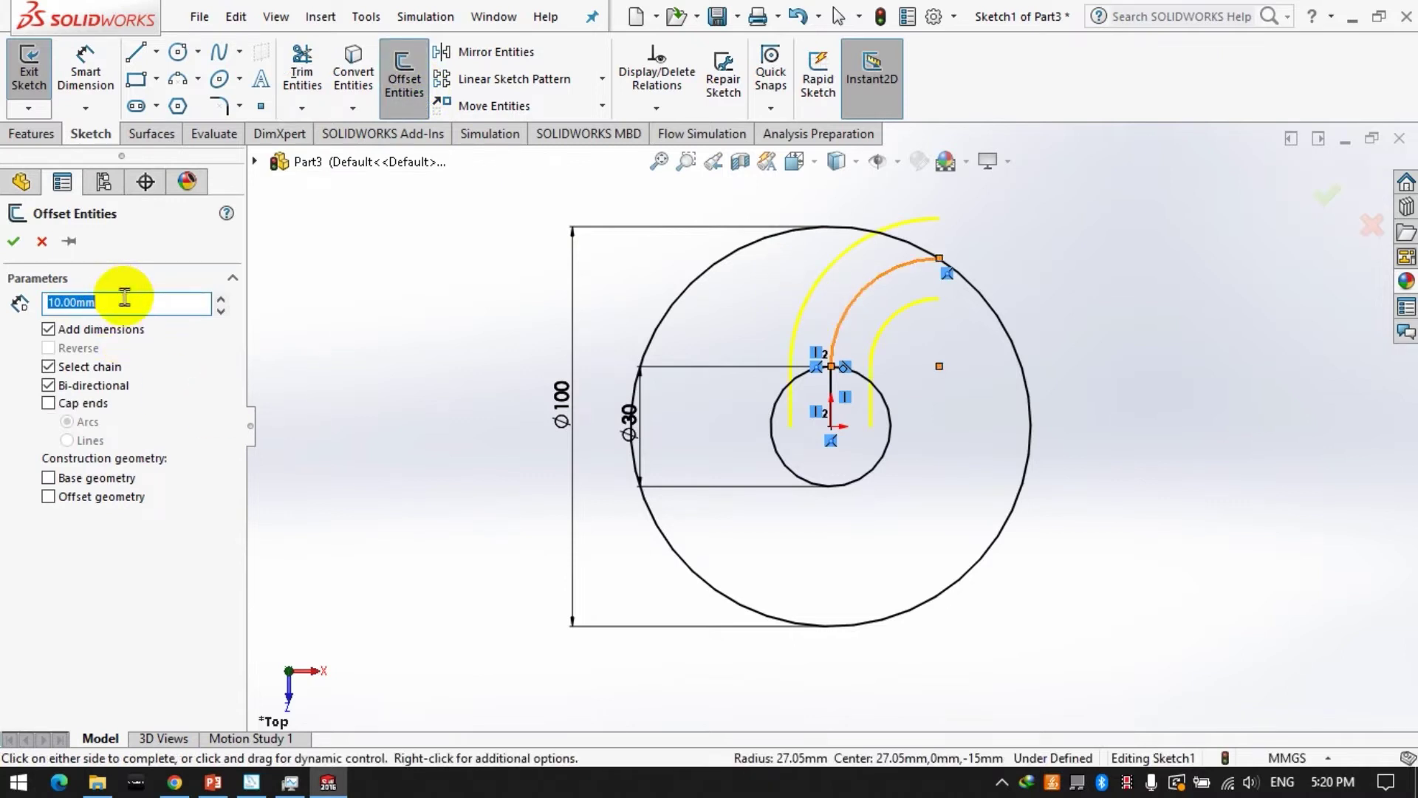
pyautogui.write('15')
pyautogui.press('Return')
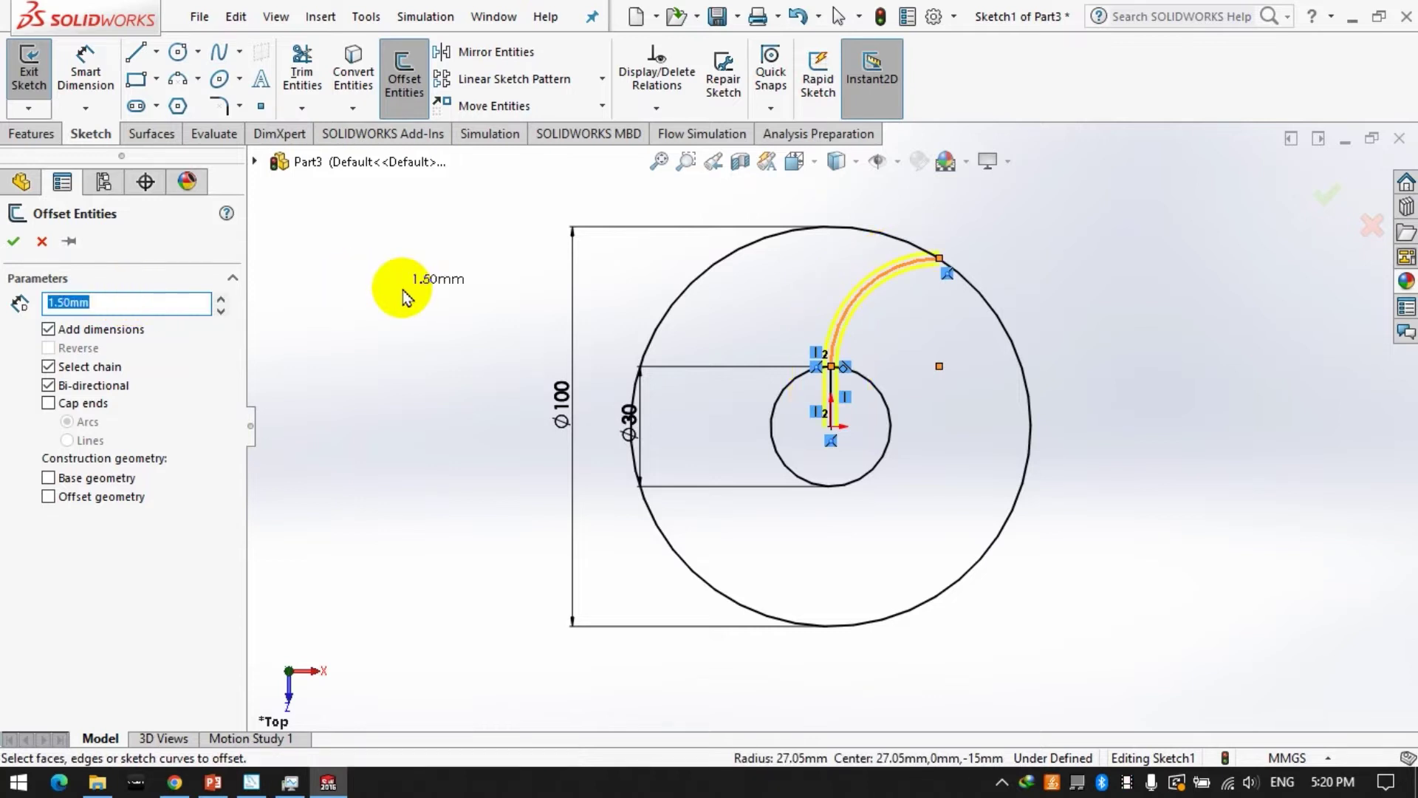
pyautogui.press('Return')
pyautogui.scroll(-1, 960, 226)
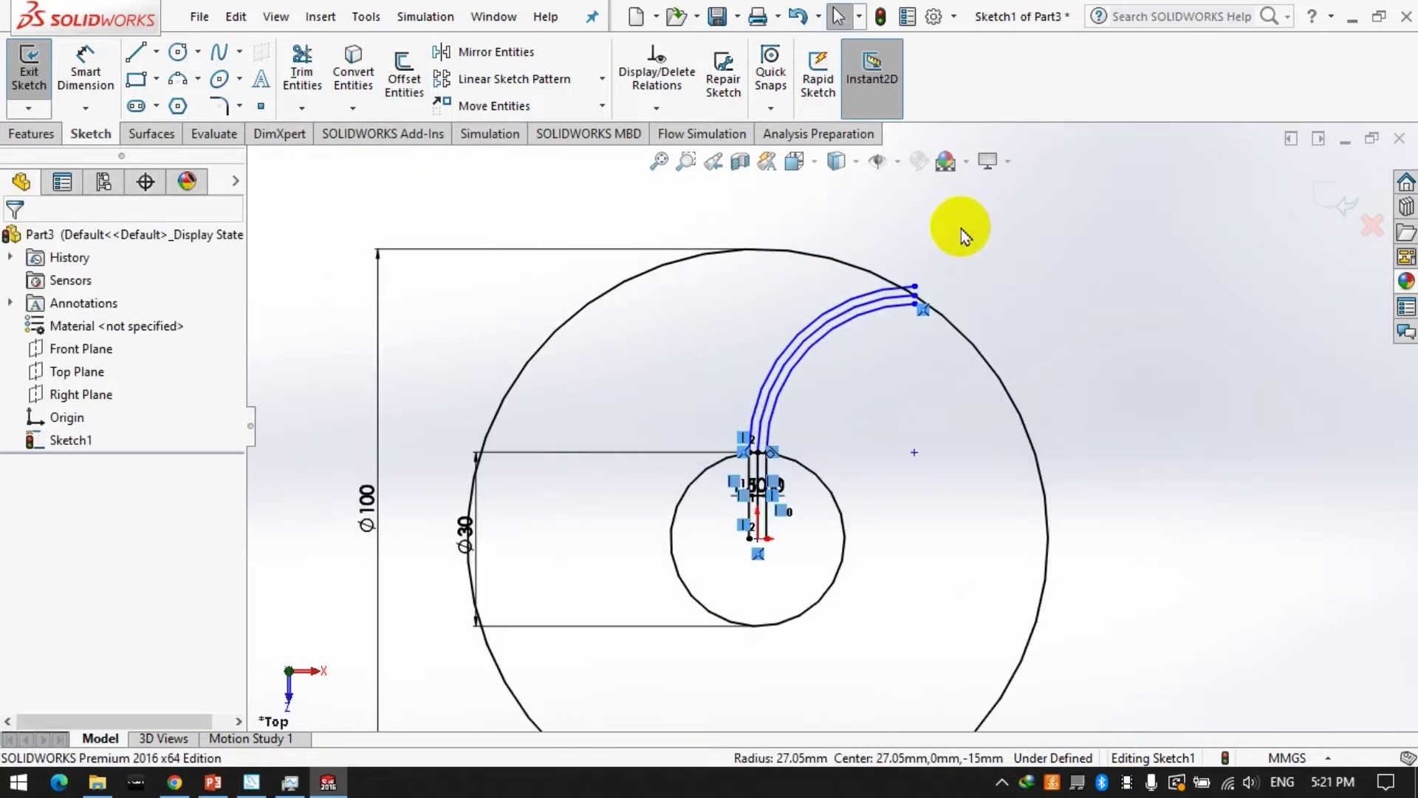
pyautogui.scroll(-1, 960, 228)
# - Trim the offset arc ends and remove the large outer circle
pyautogui.click(326, 99)
pyautogui.click(308, 135)
pyautogui.click(889, 336)
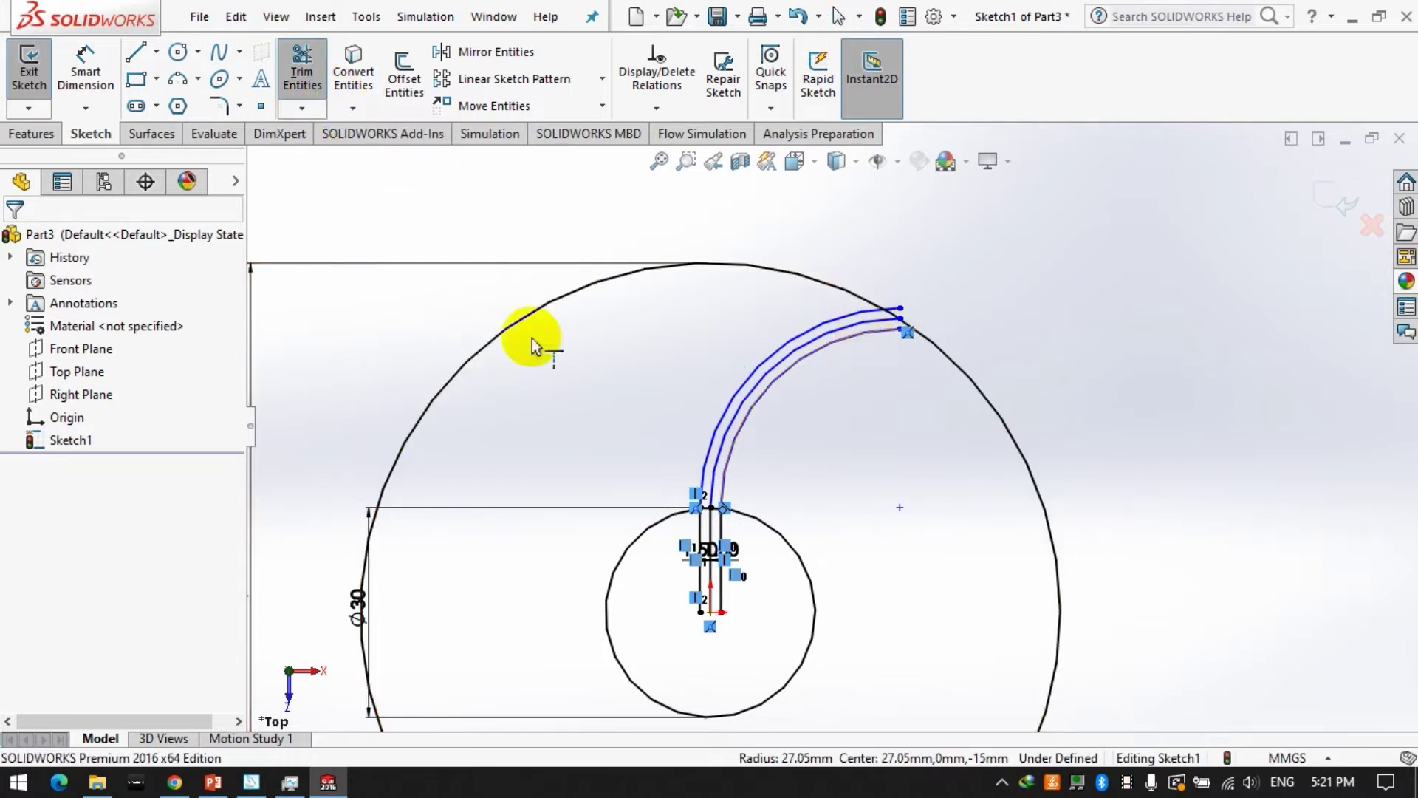
pyautogui.click(302, 70)
pyautogui.moveTo(762, 241); pyautogui.dragTo(896, 251)
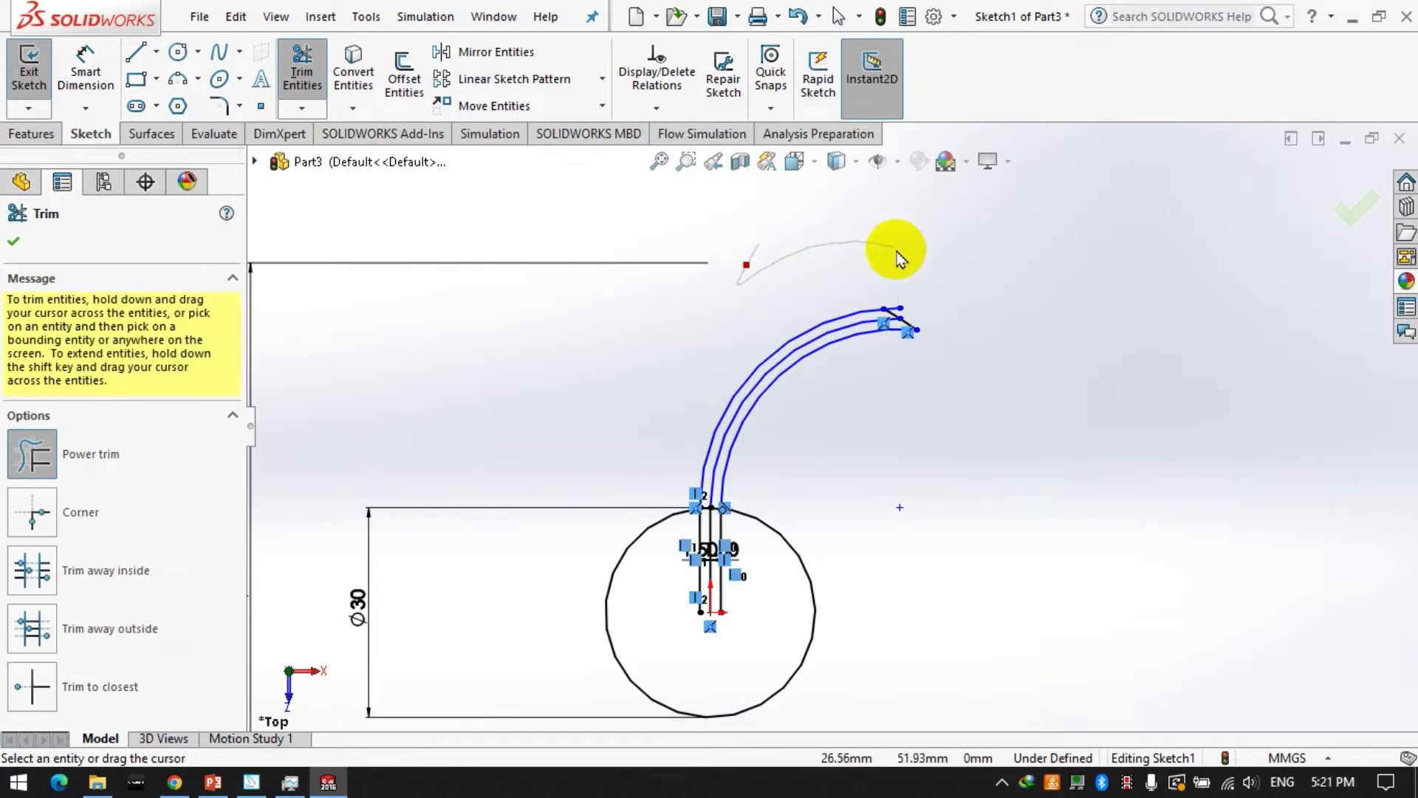
# - Trim the hub circle pieces so only the closed blade outline remains
pyautogui.scroll(-3, 893, 303)
pyautogui.scroll(3, 923, 332)
pyautogui.scroll(-2, 517, 617)
pyautogui.scroll(-3, 548, 532)
pyautogui.moveTo(551, 529); pyautogui.dragTo(964, 550)
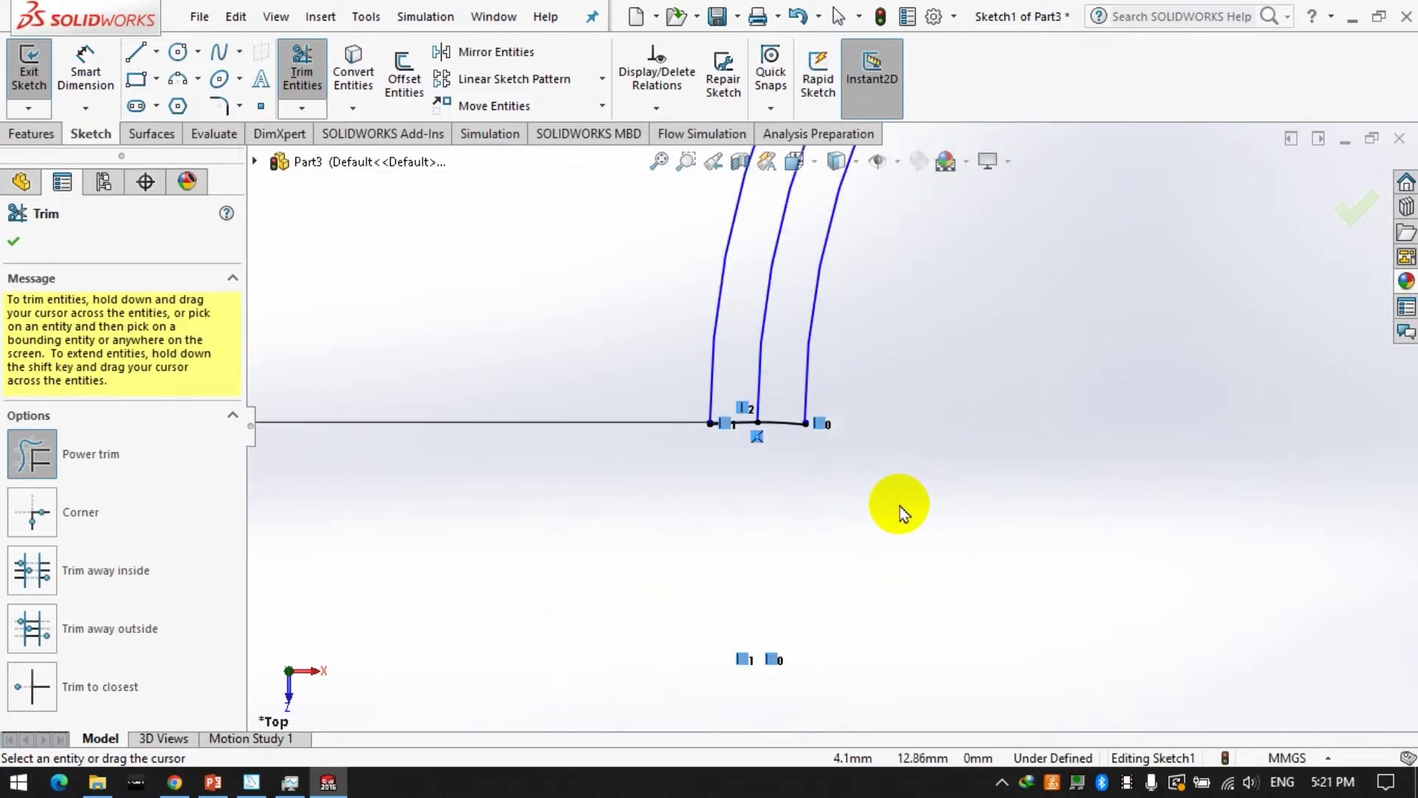
pyautogui.scroll(3, 779, 413)
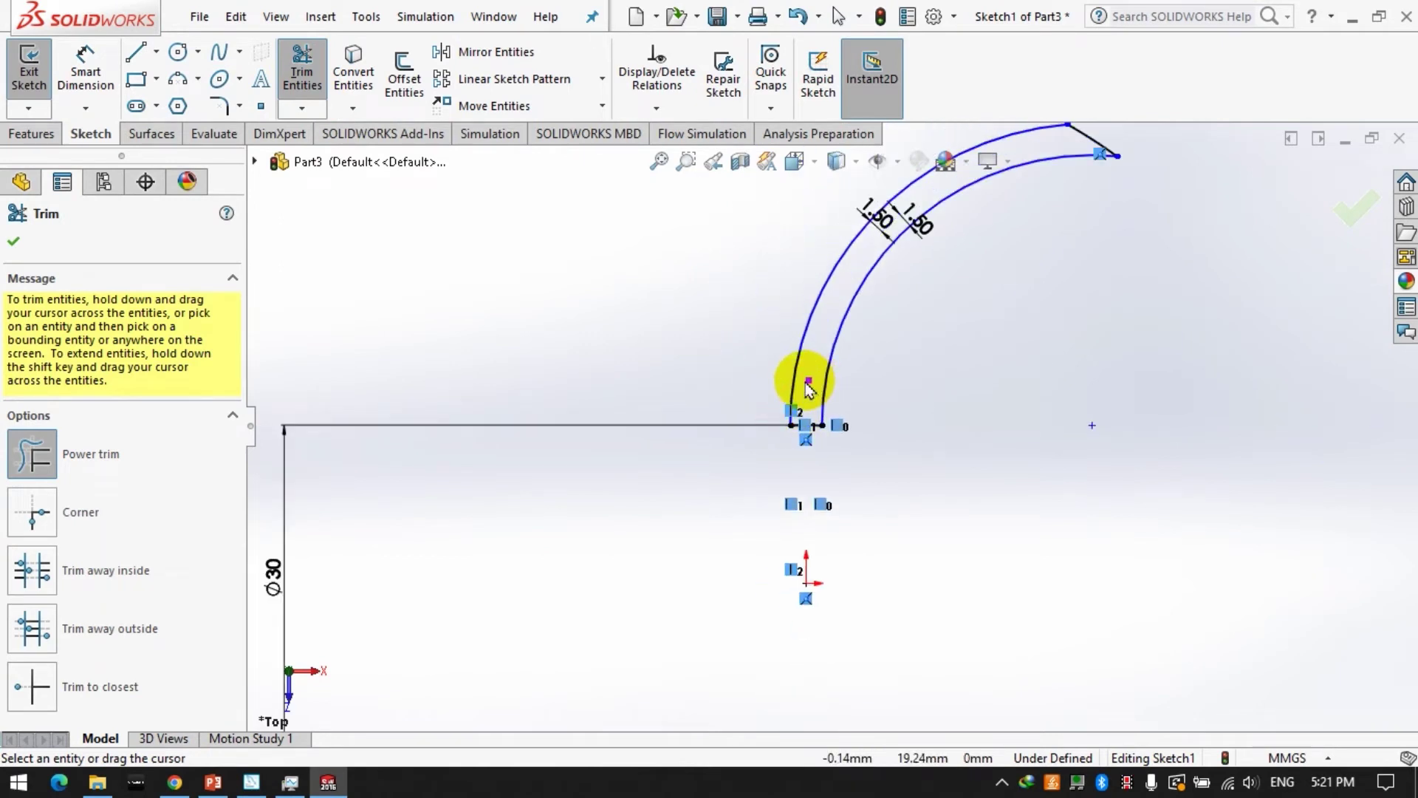
pyautogui.scroll(3, 811, 399)
pyautogui.scroll(-2, 956, 291)
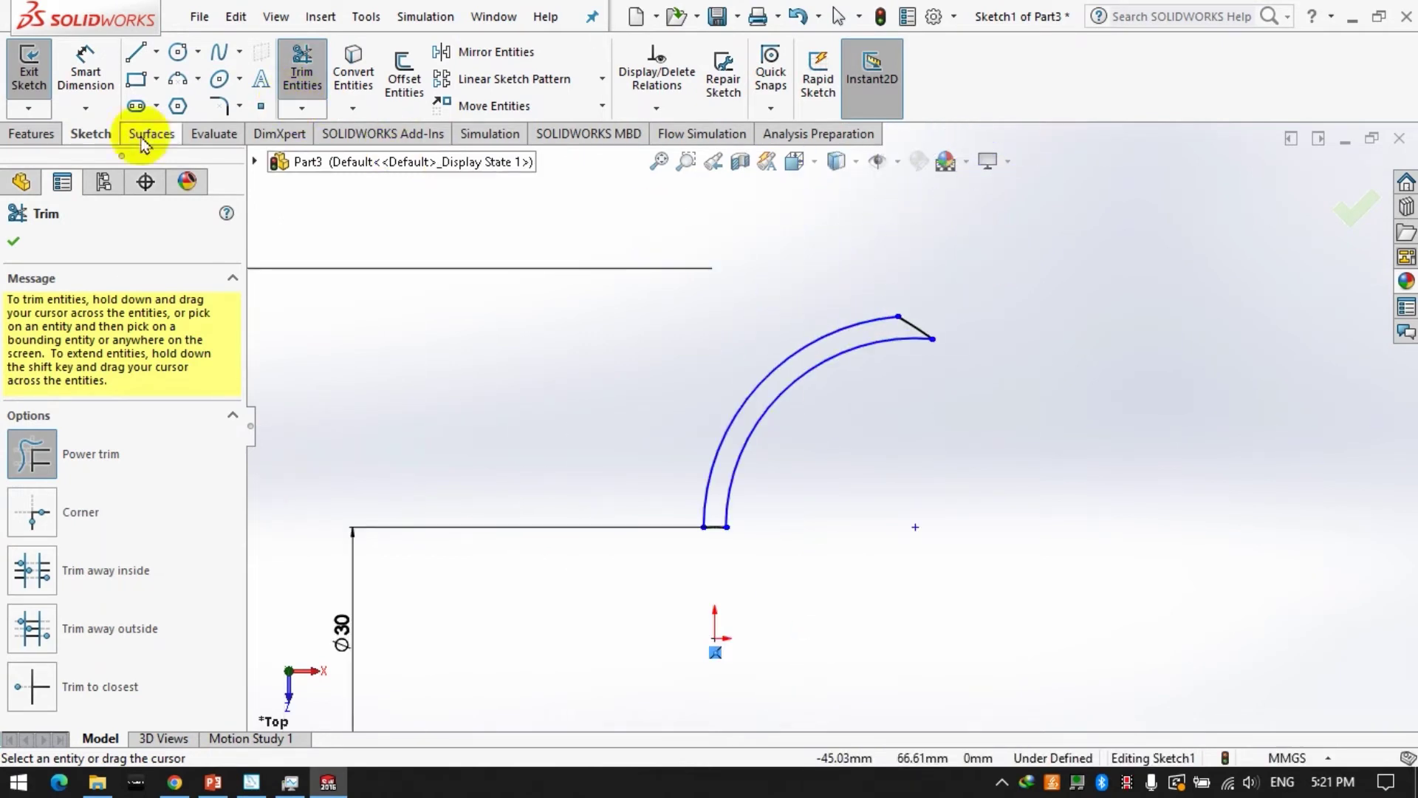
pyautogui.click(46, 140)
# - Extrude the blade profile 15 mm, then attempt a save and dismiss the failure message
pyautogui.click(36, 78)
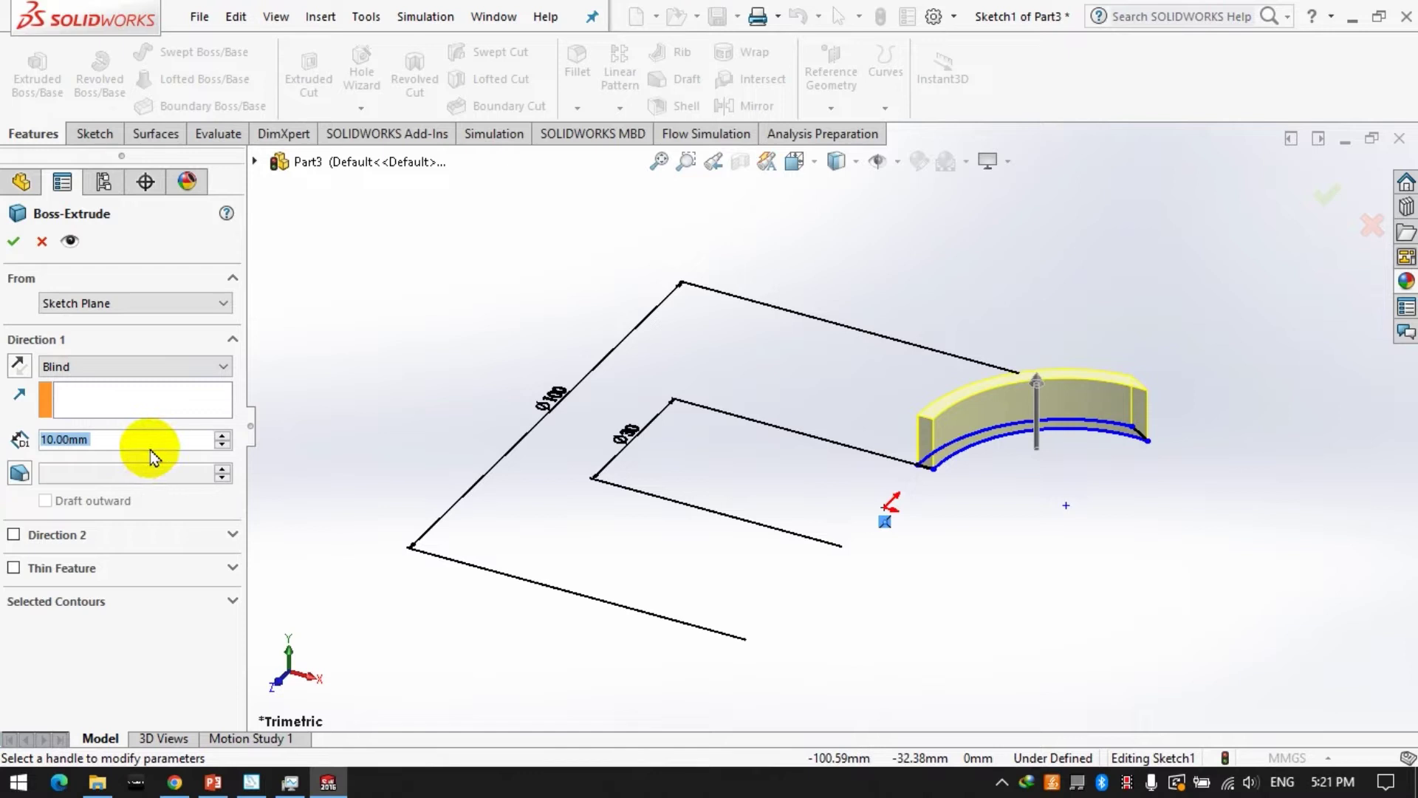
pyautogui.write('15')
pyautogui.press('Return')
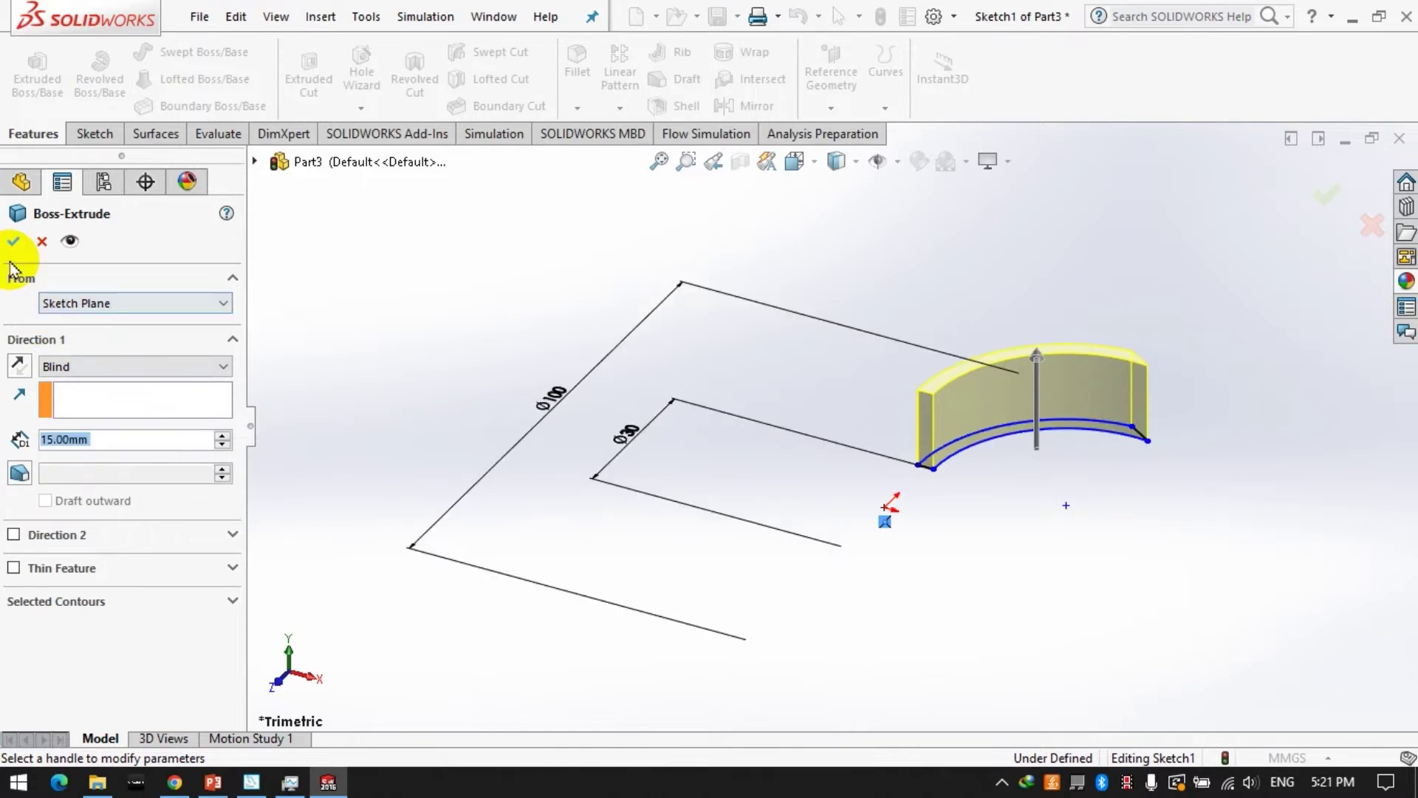
pyautogui.click(13, 241)
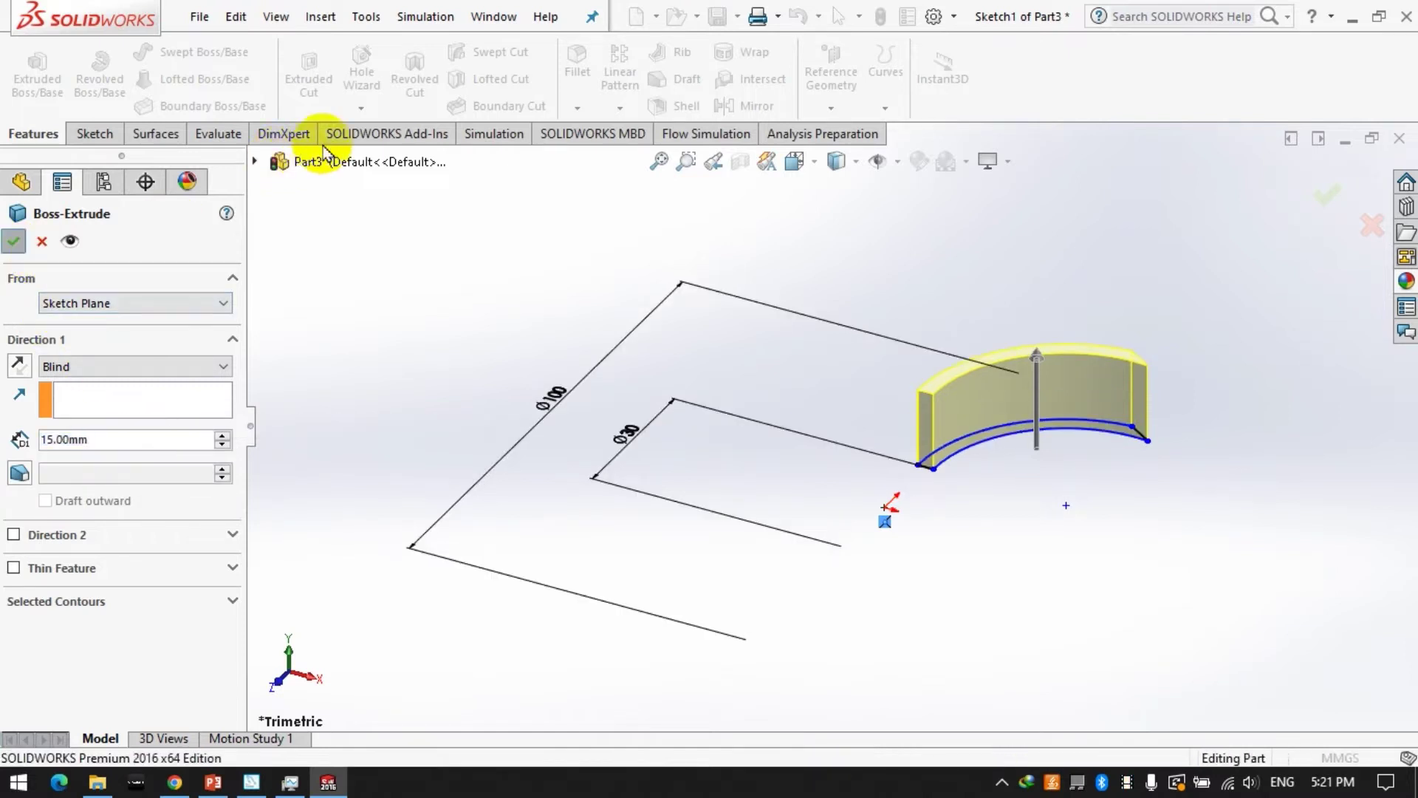
pyautogui.hotkey('ctrl', 's')
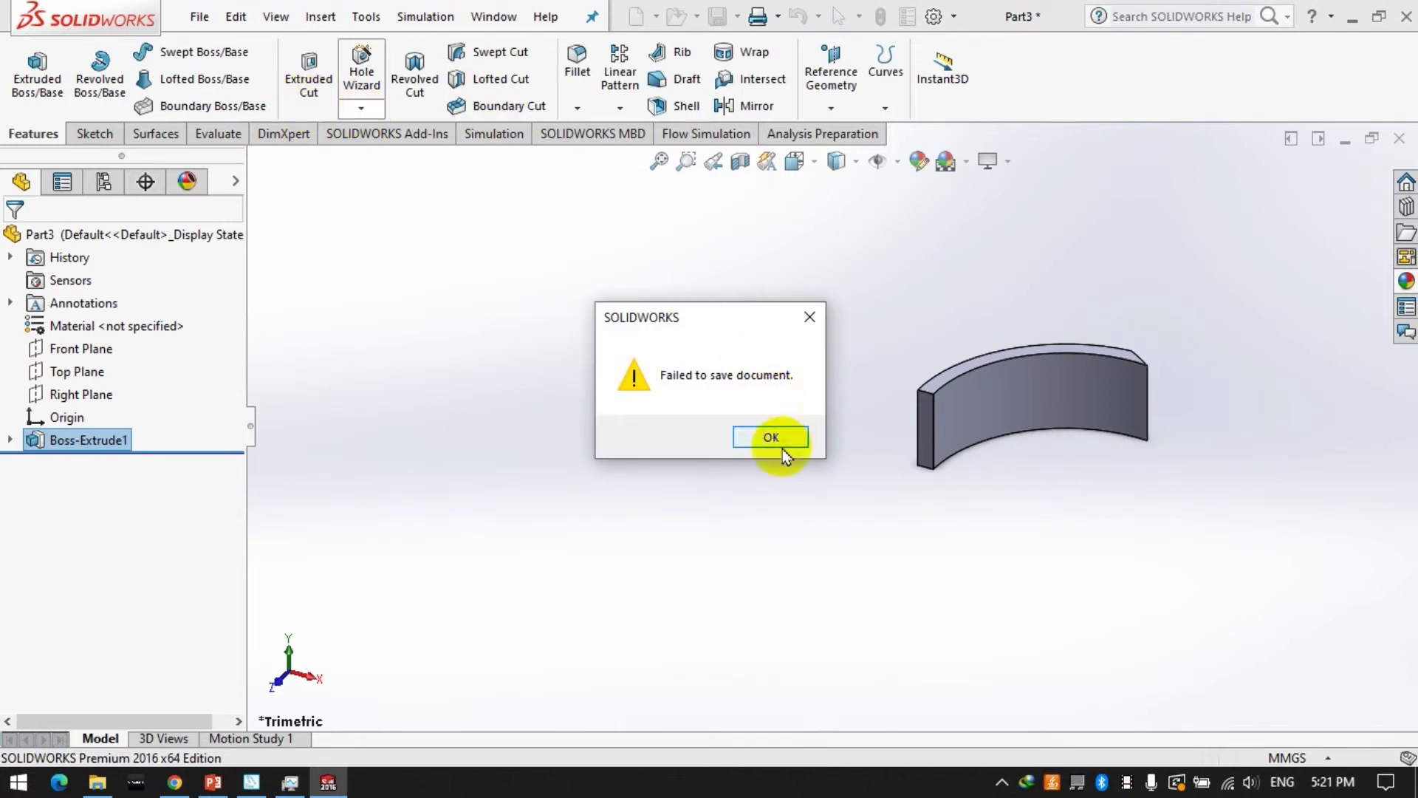
pyautogui.click(770, 437)
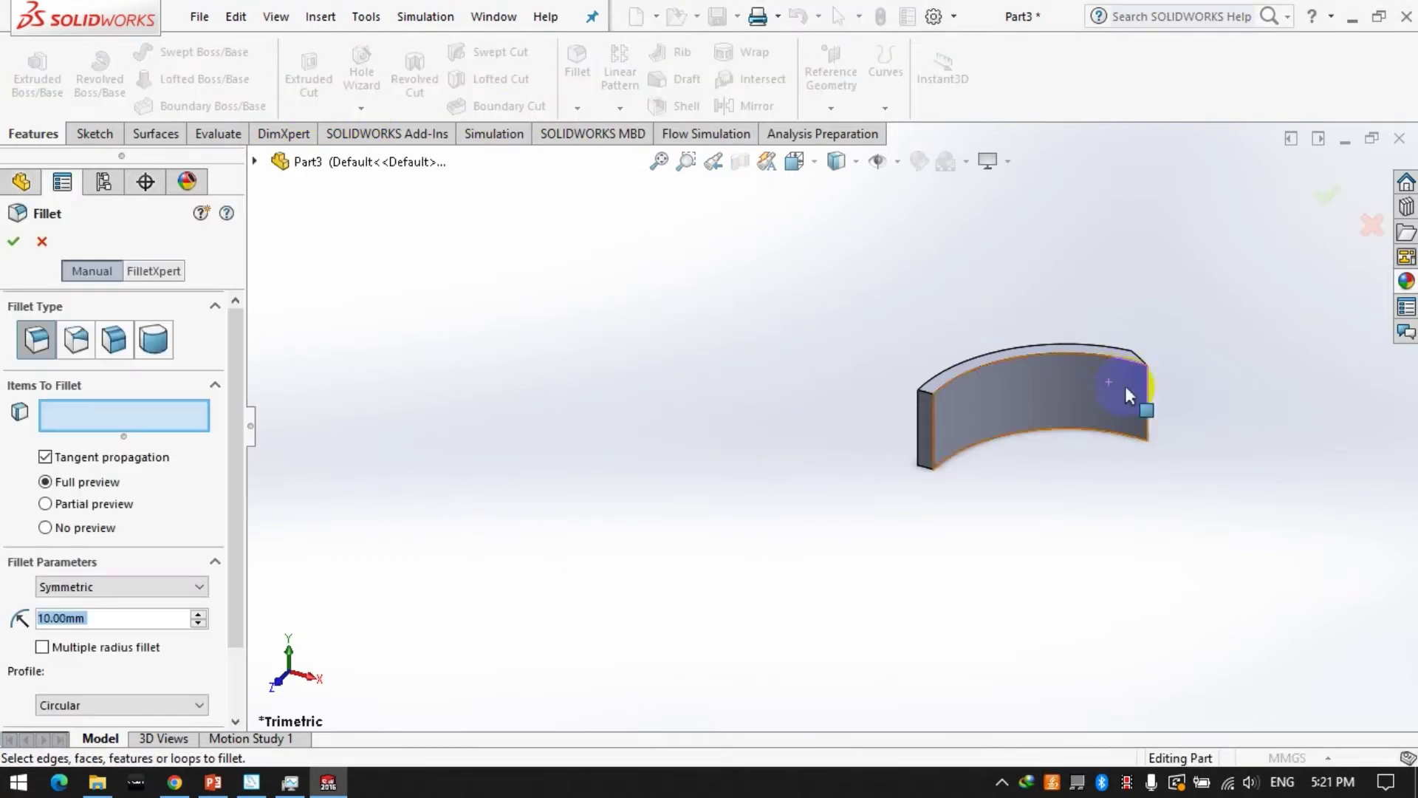
# - Fillet the blade's two vertical tip edges with a 1 mm radius
pyautogui.scroll(-3, 1127, 393)
pyautogui.scroll(-3, 1116, 387)
pyautogui.click(1045, 381)
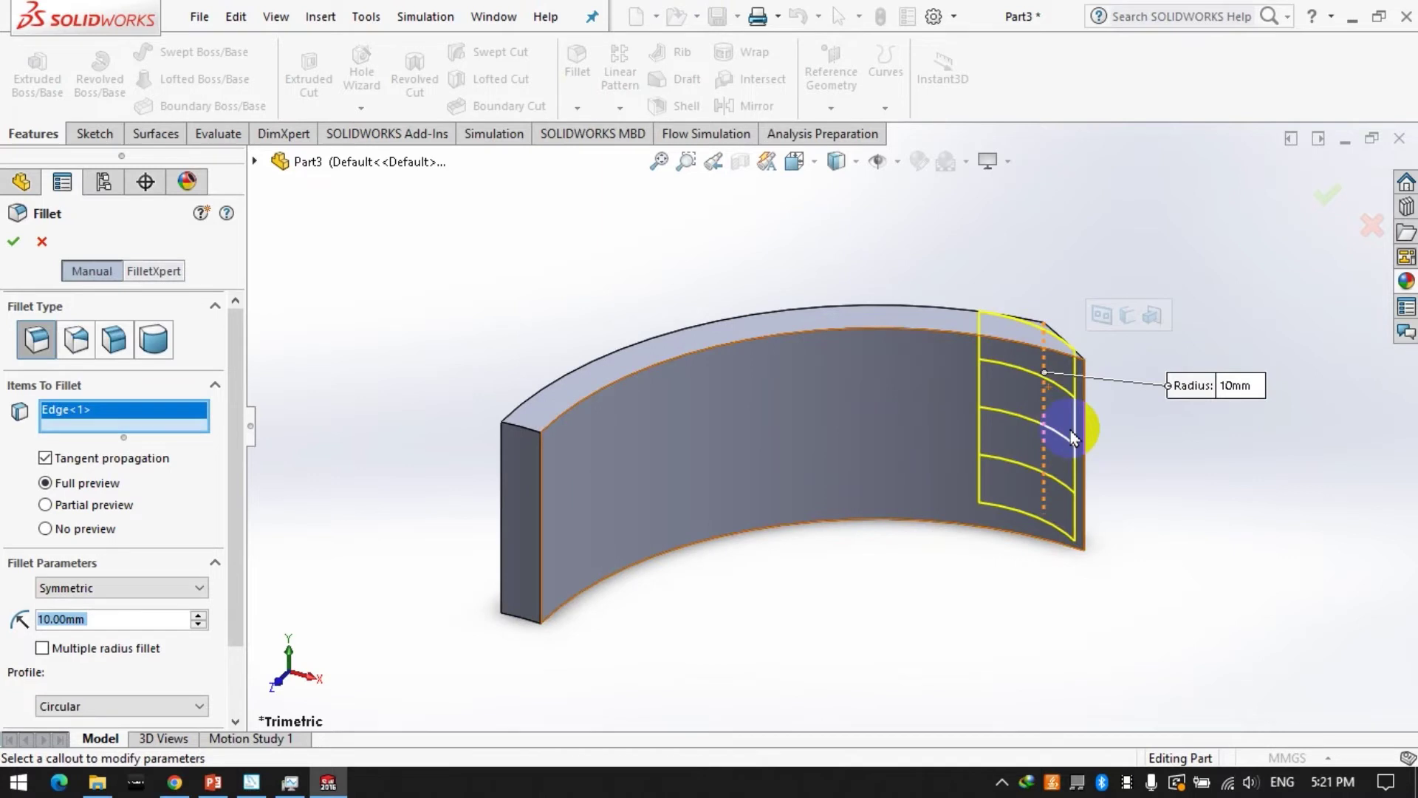
pyautogui.click(1085, 452)
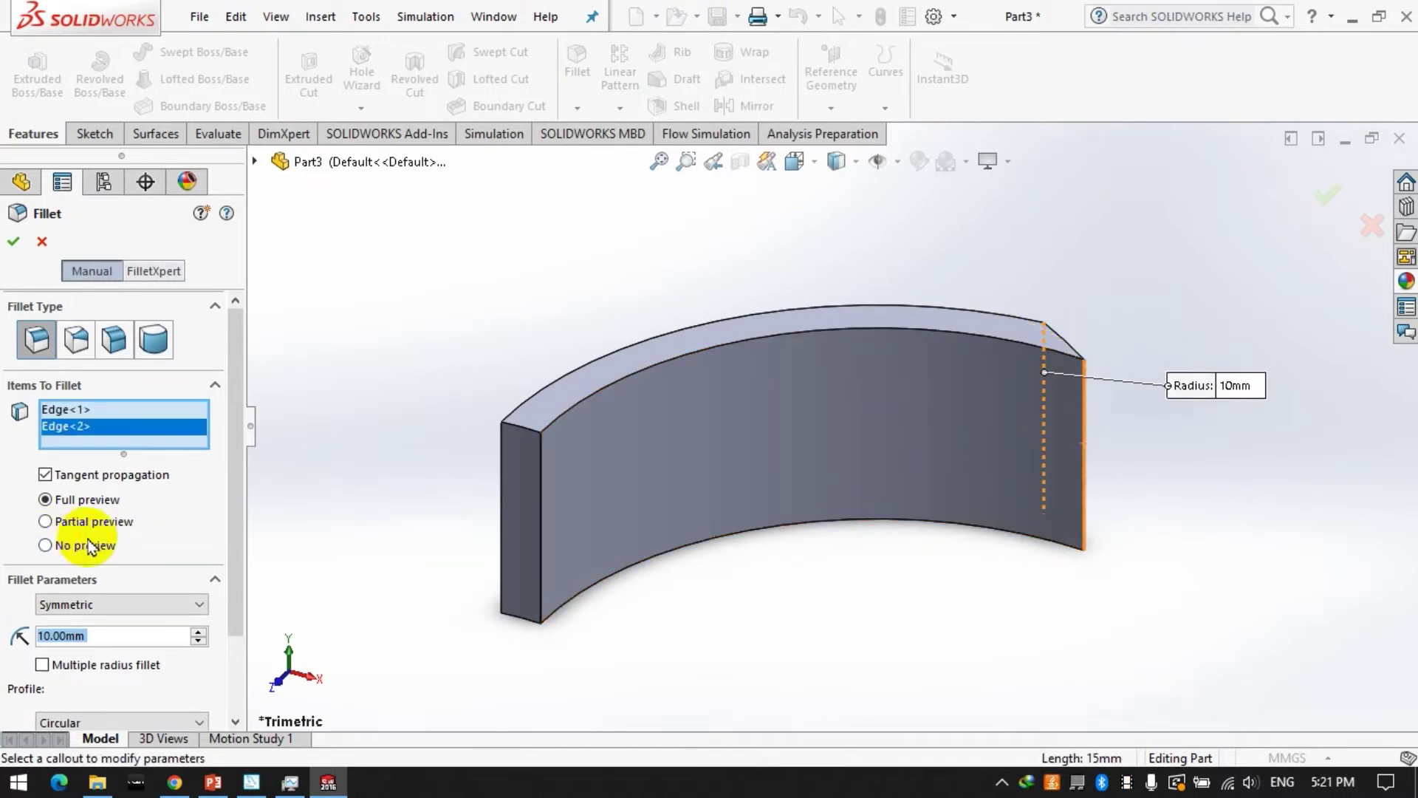
pyautogui.write('1.5')
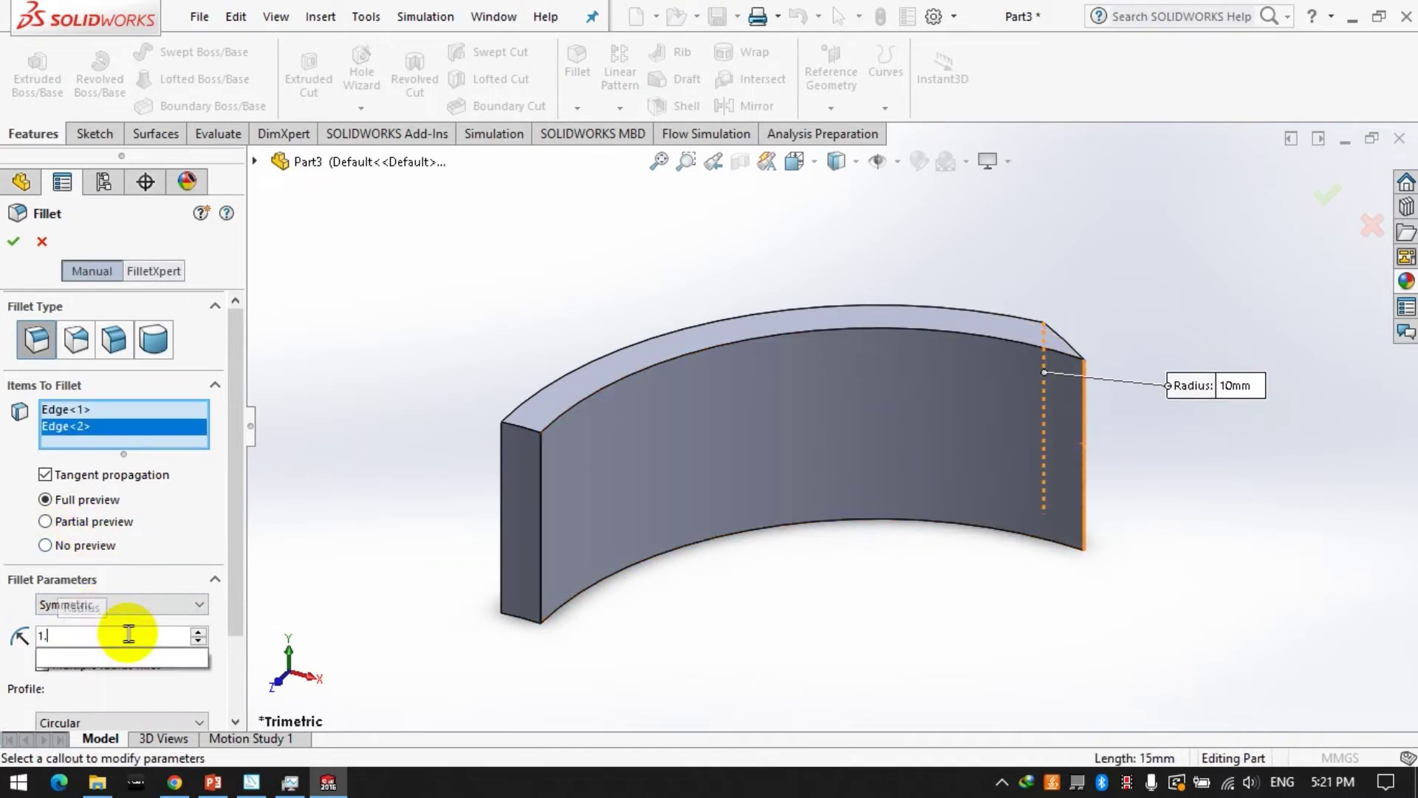
pyautogui.press('Return')
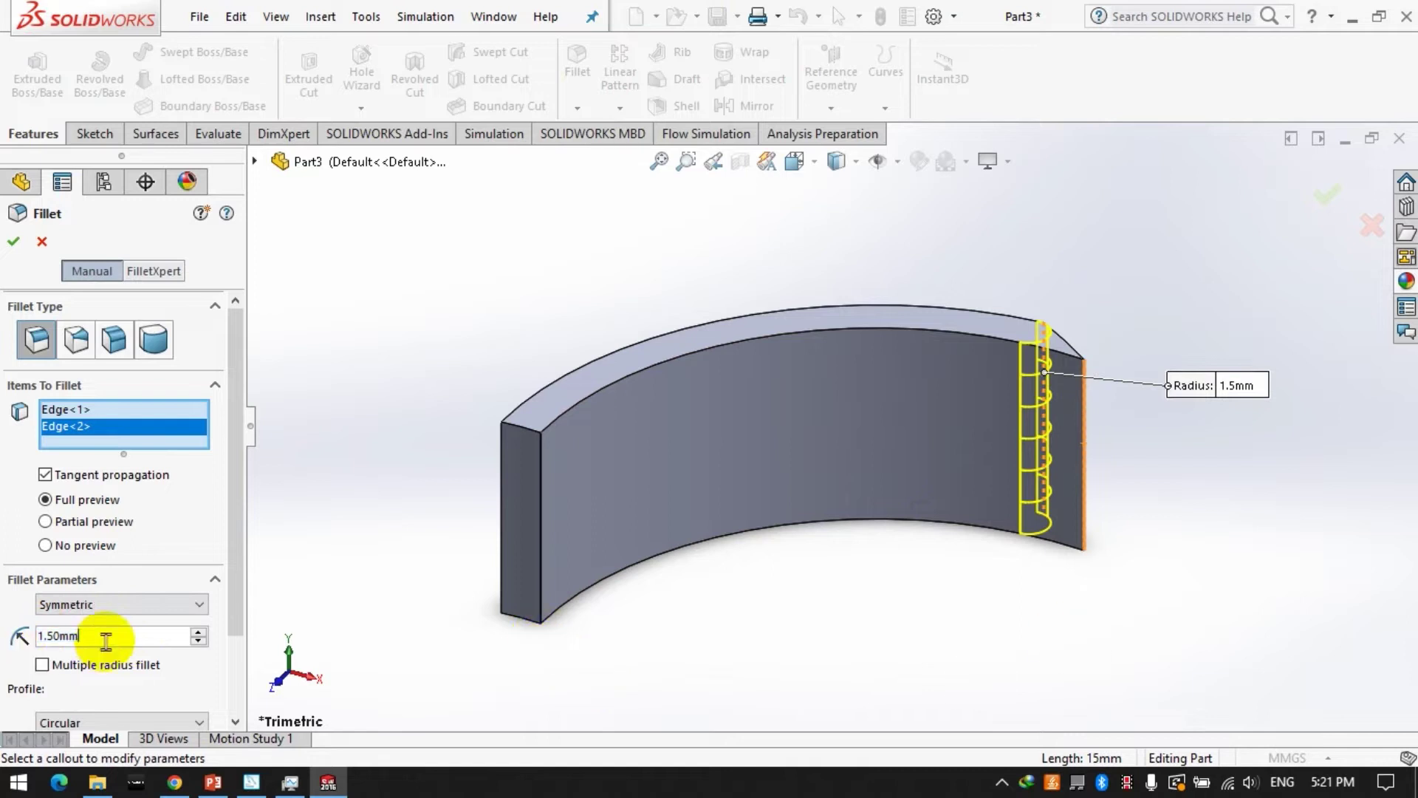
pyautogui.write('1.')
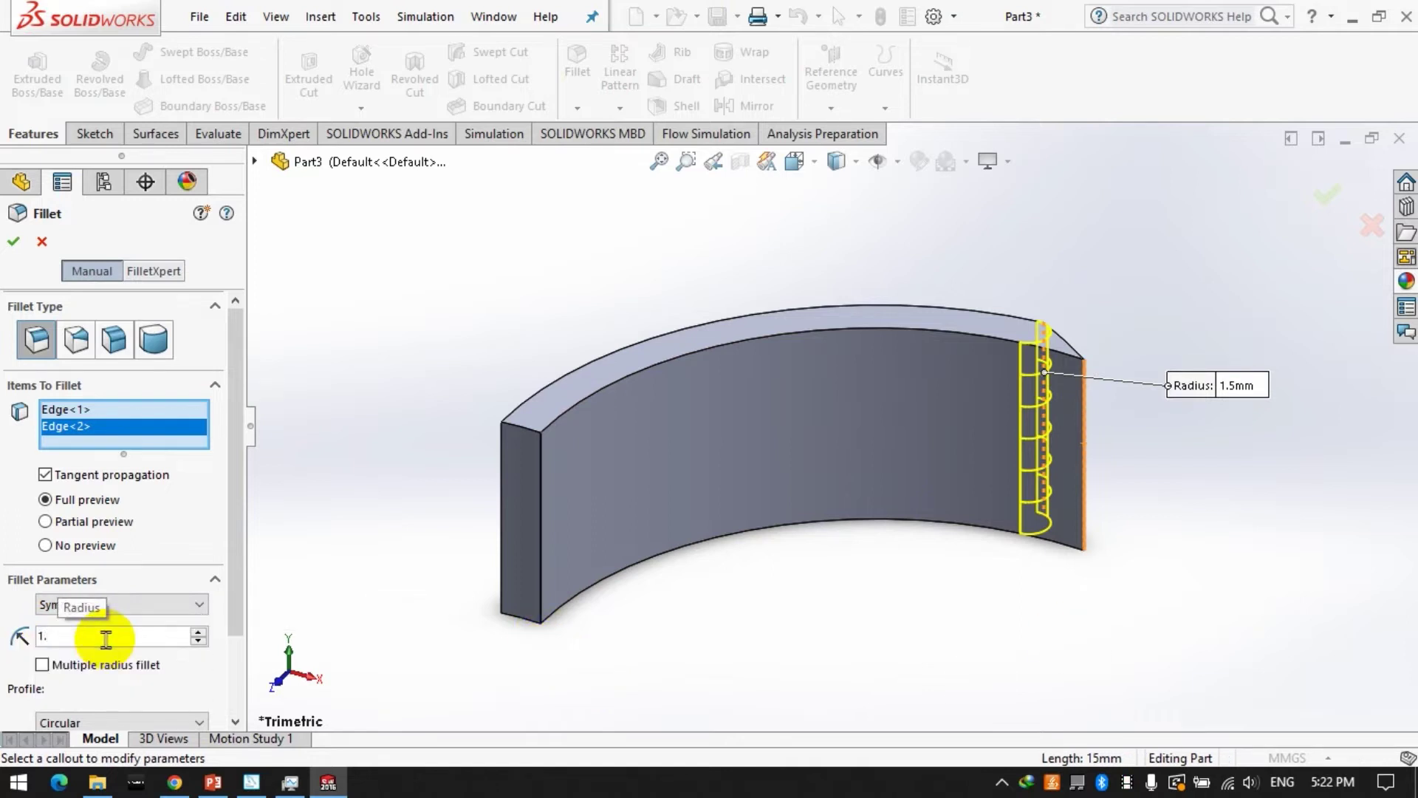
pyautogui.press('Return')
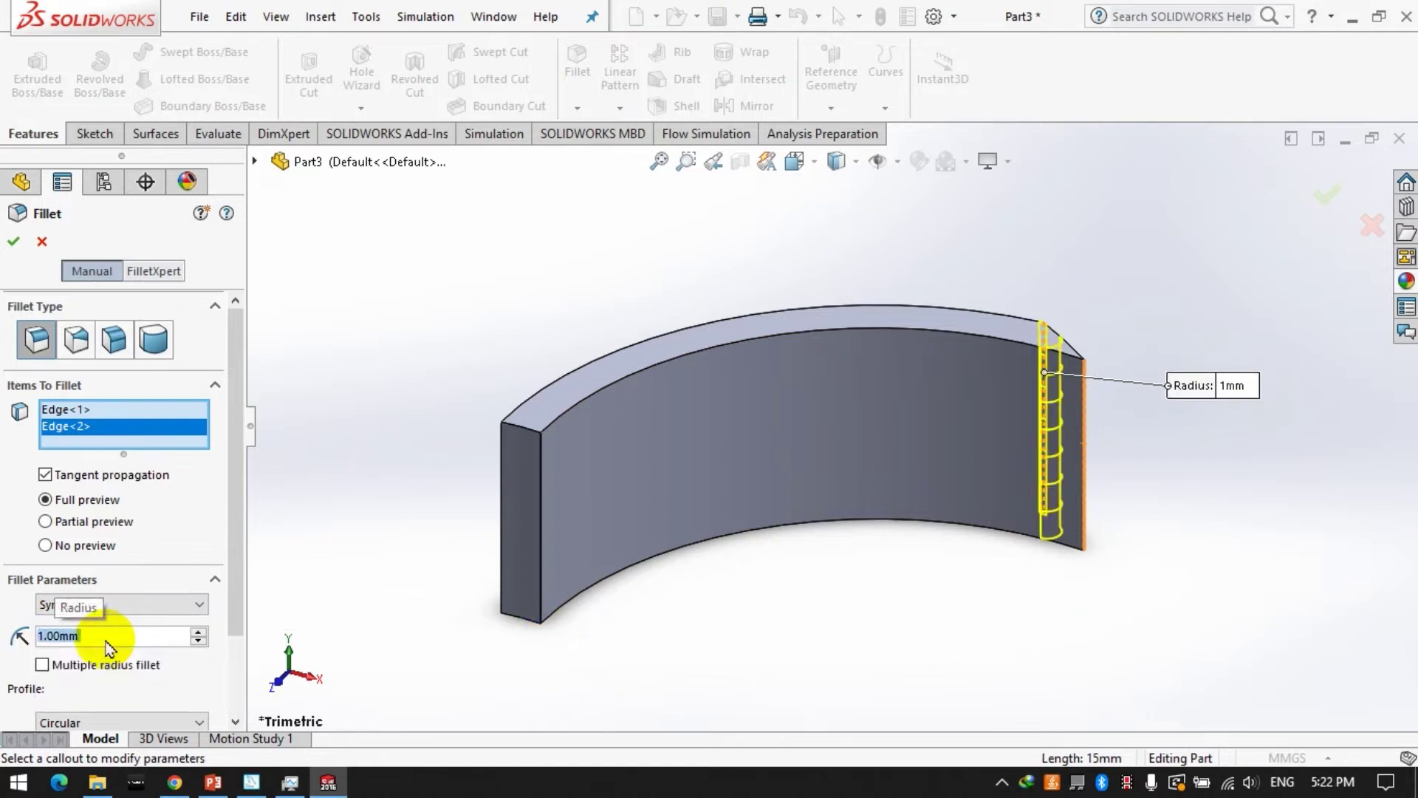
pyautogui.click(15, 241)
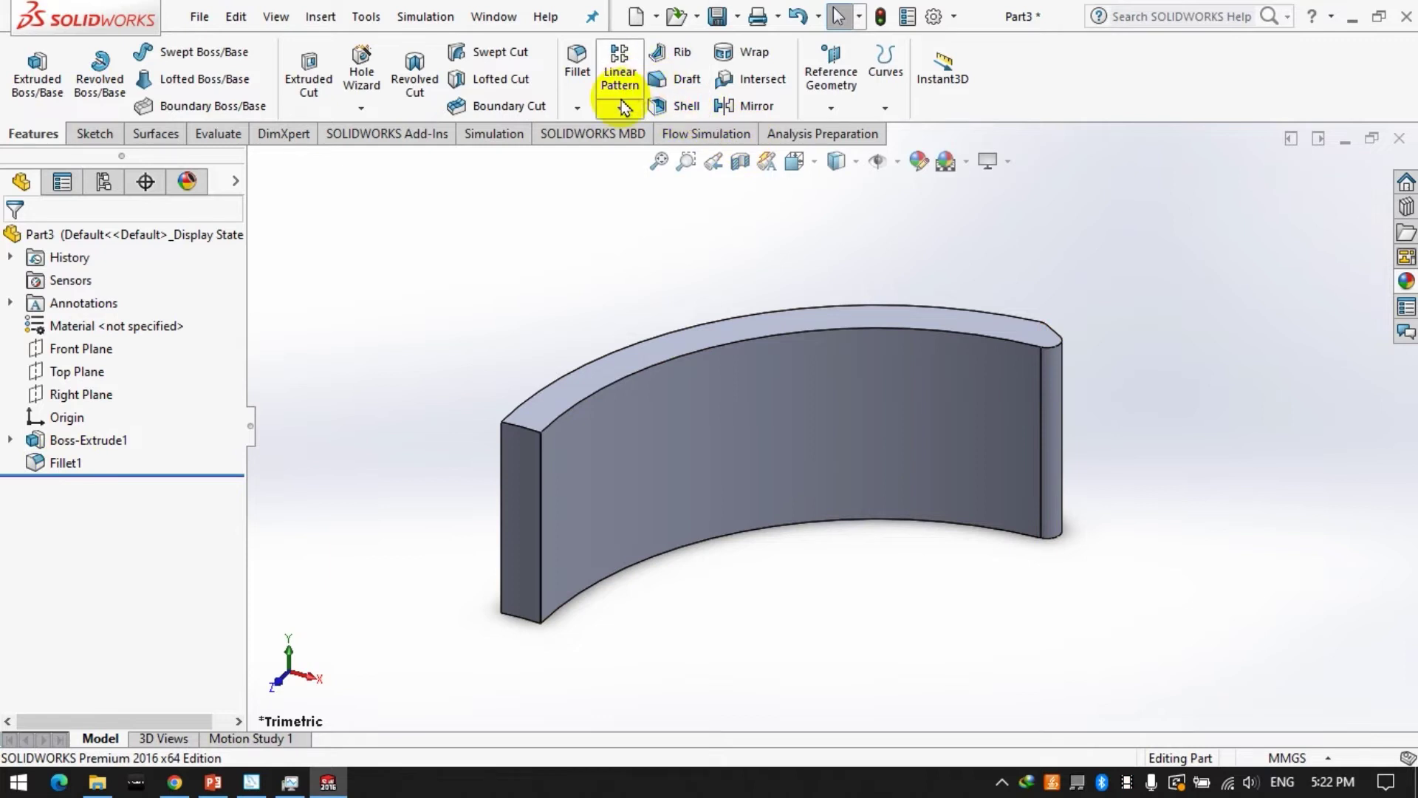
# - Start a new sketch on the Right Plane with the part zoomed to fit
pyautogui.click(88, 137)
pyautogui.click(29, 63)
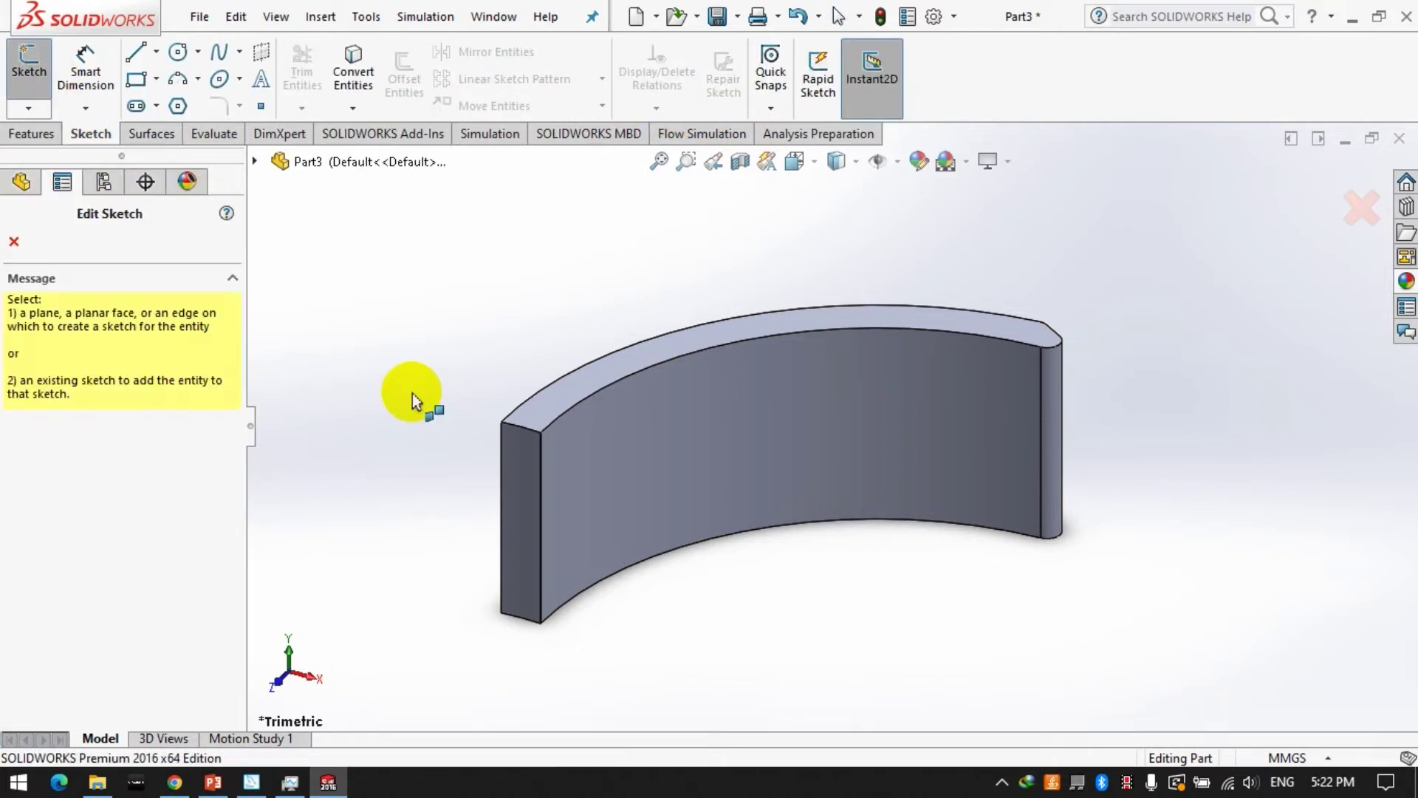
pyautogui.press('f')
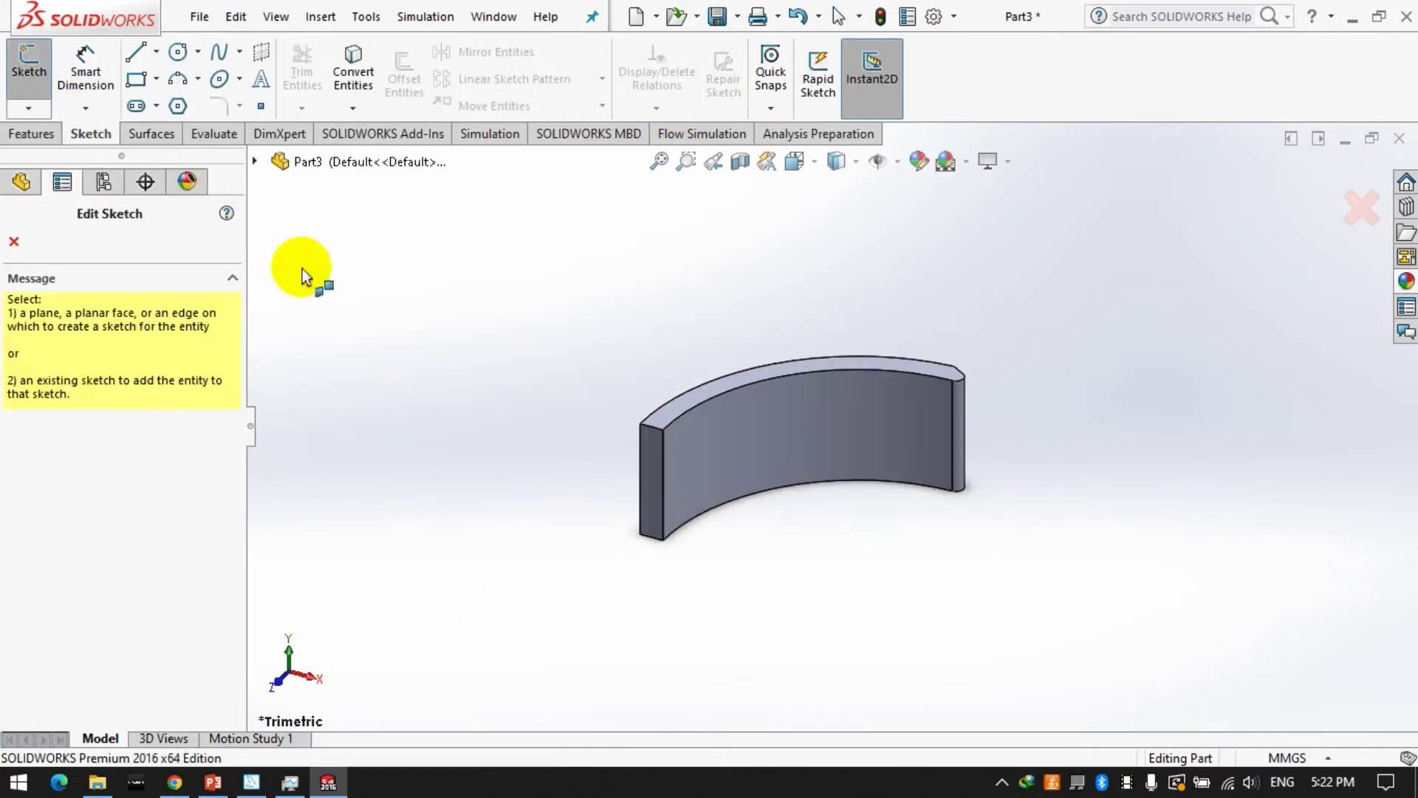
pyautogui.click(255, 162)
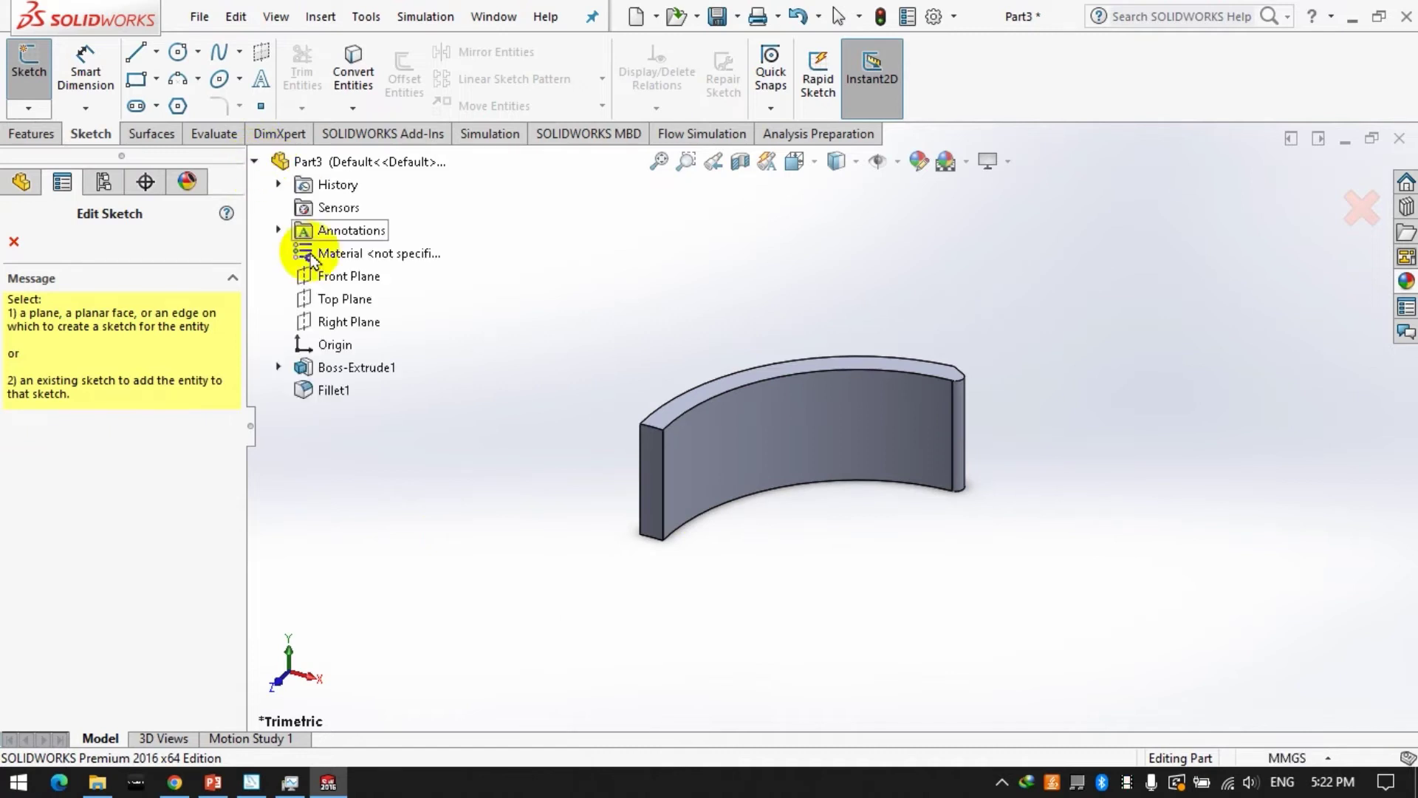
pyautogui.click(350, 323)
pyautogui.click(135, 52)
# - Draw a vertical line up from the origin
pyautogui.click(591, 595)
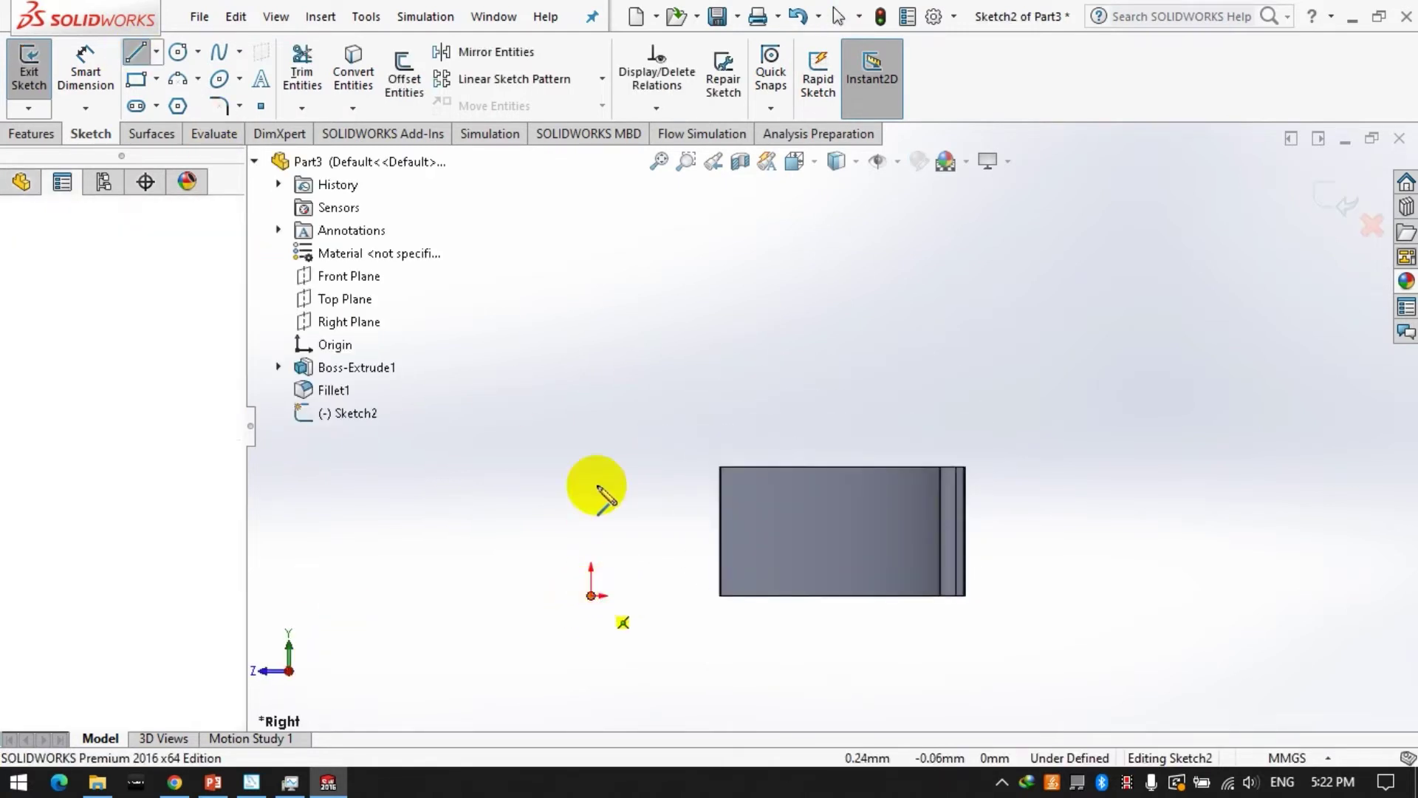
pyautogui.click(591, 340)
pyautogui.click(180, 53)
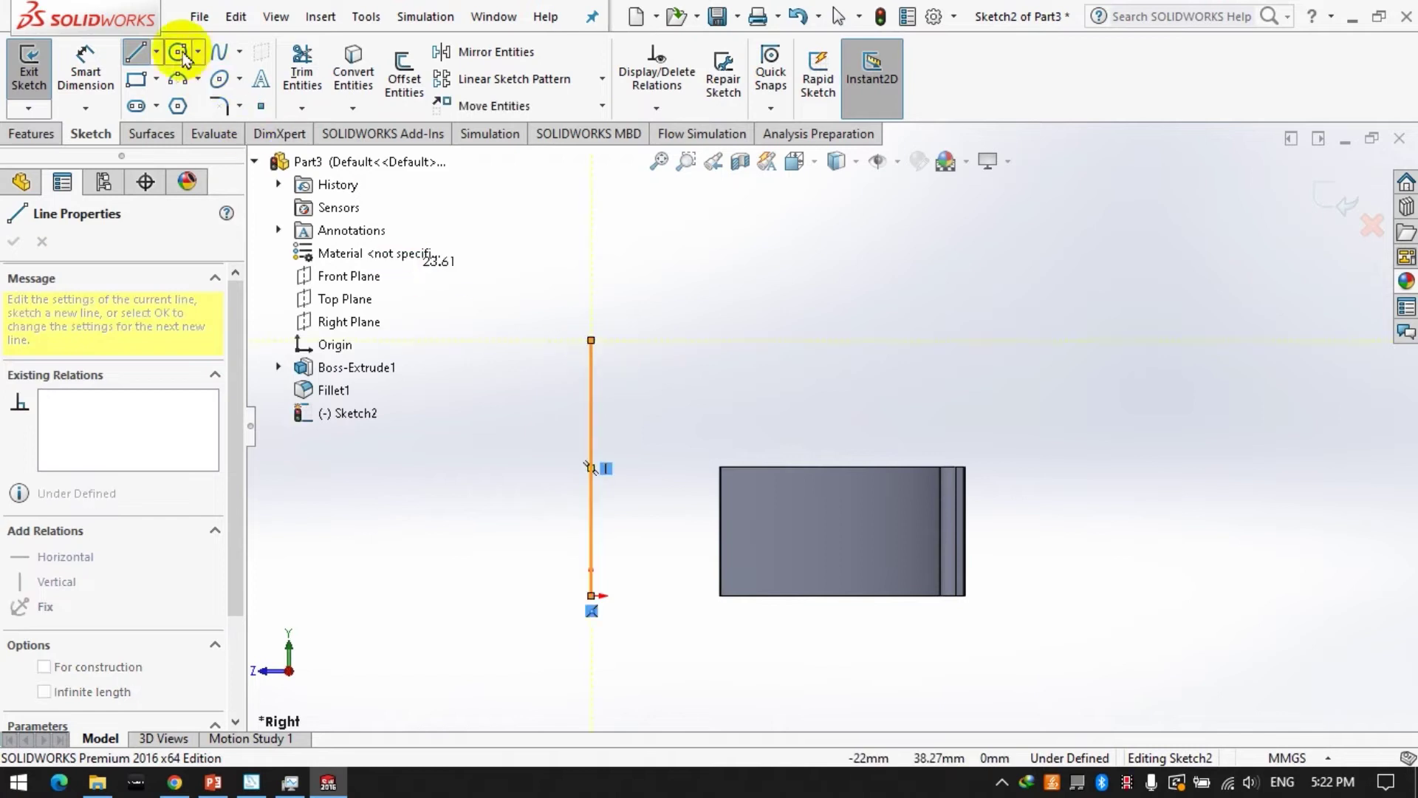
# - Sketch a closed L-shaped outline wrapping the blade's left side and bottom
pyautogui.click(136, 53)
pyautogui.click(680, 595)
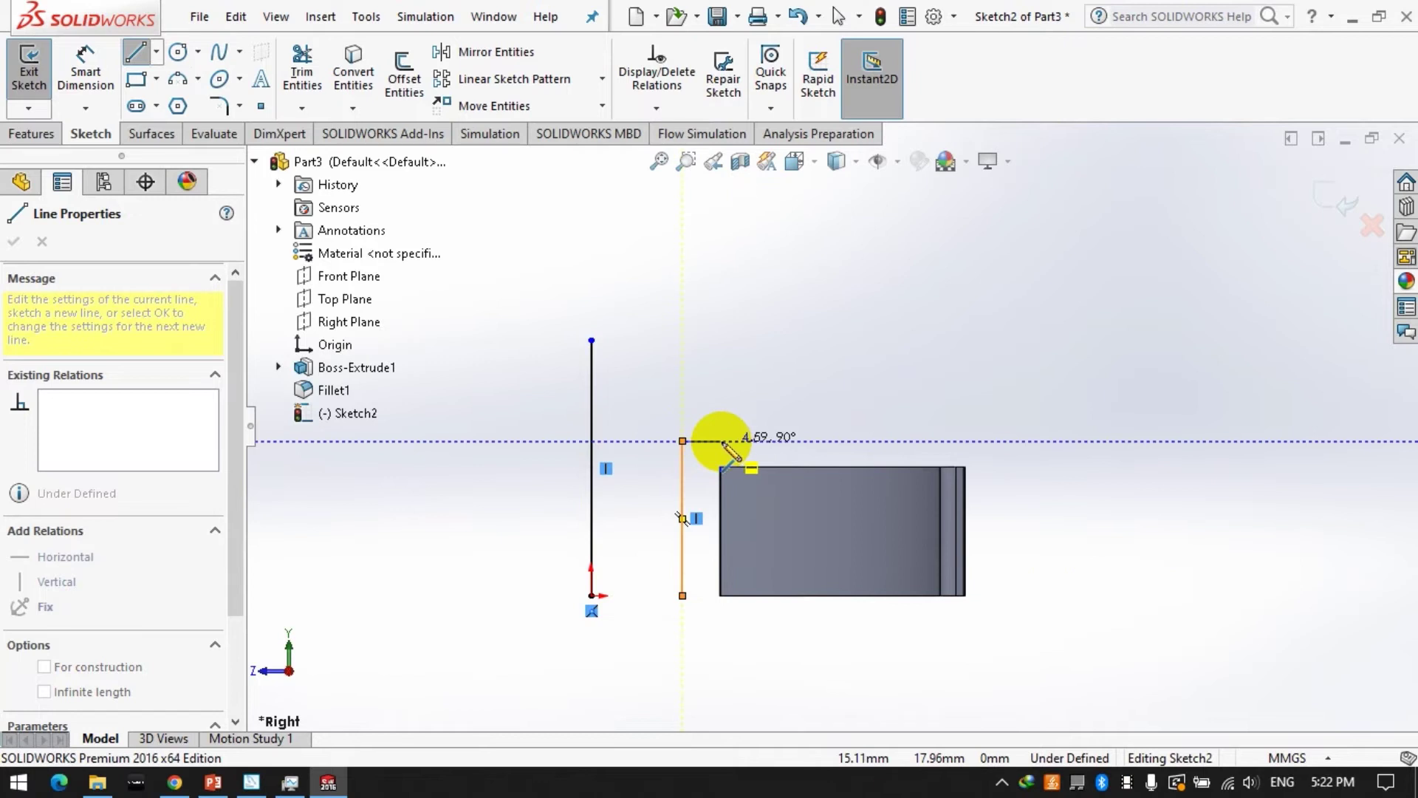
pyautogui.click(721, 441)
pyautogui.click(720, 556)
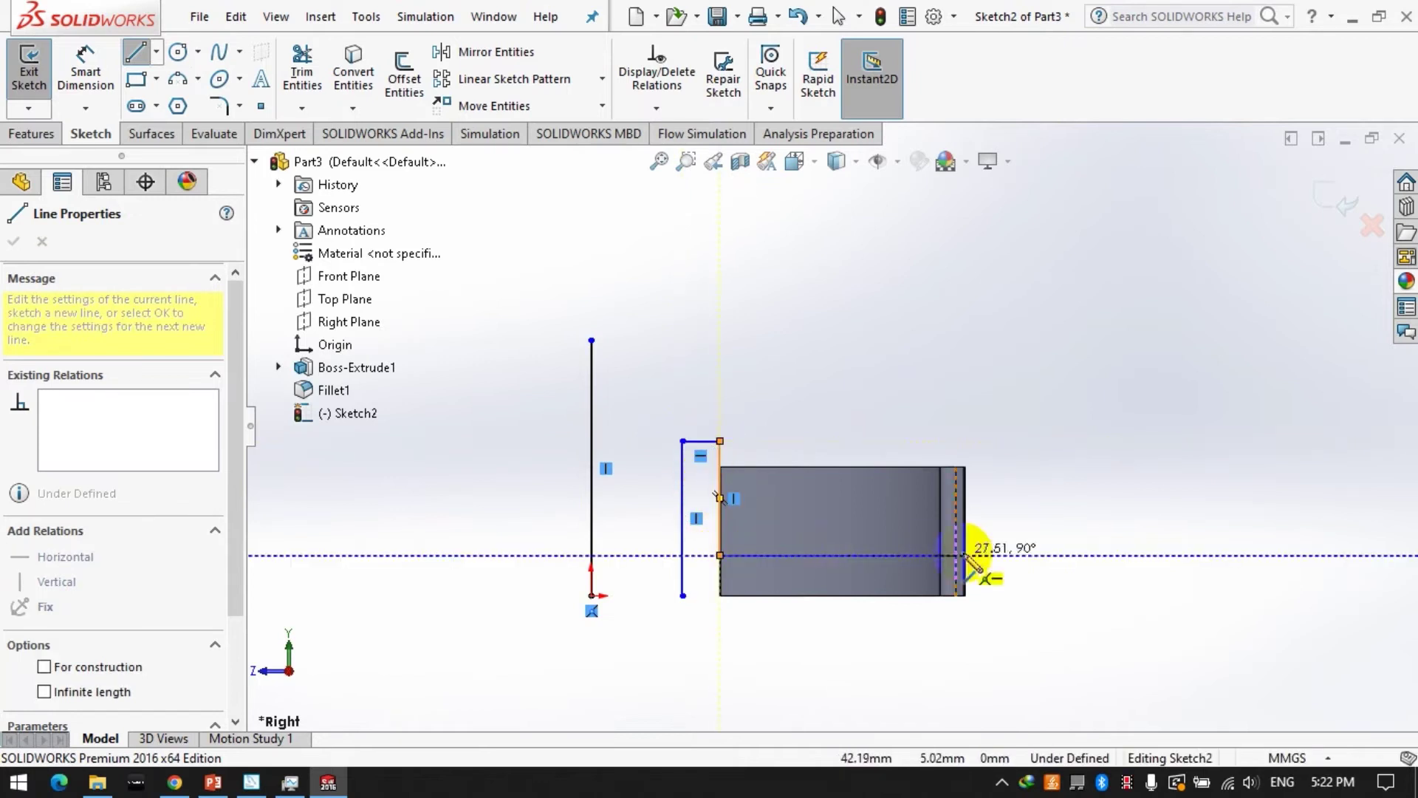
pyautogui.click(1016, 595)
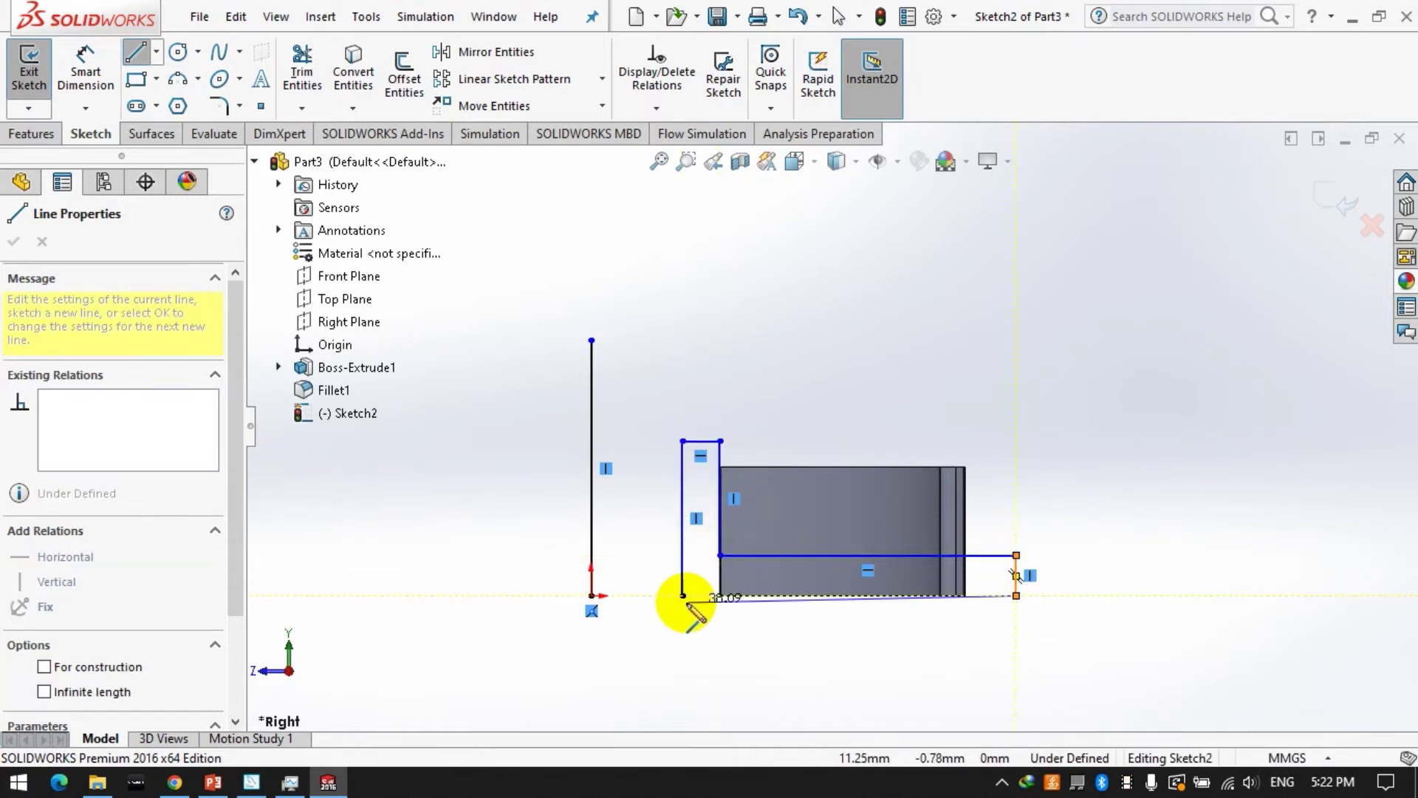
pyautogui.click(683, 595)
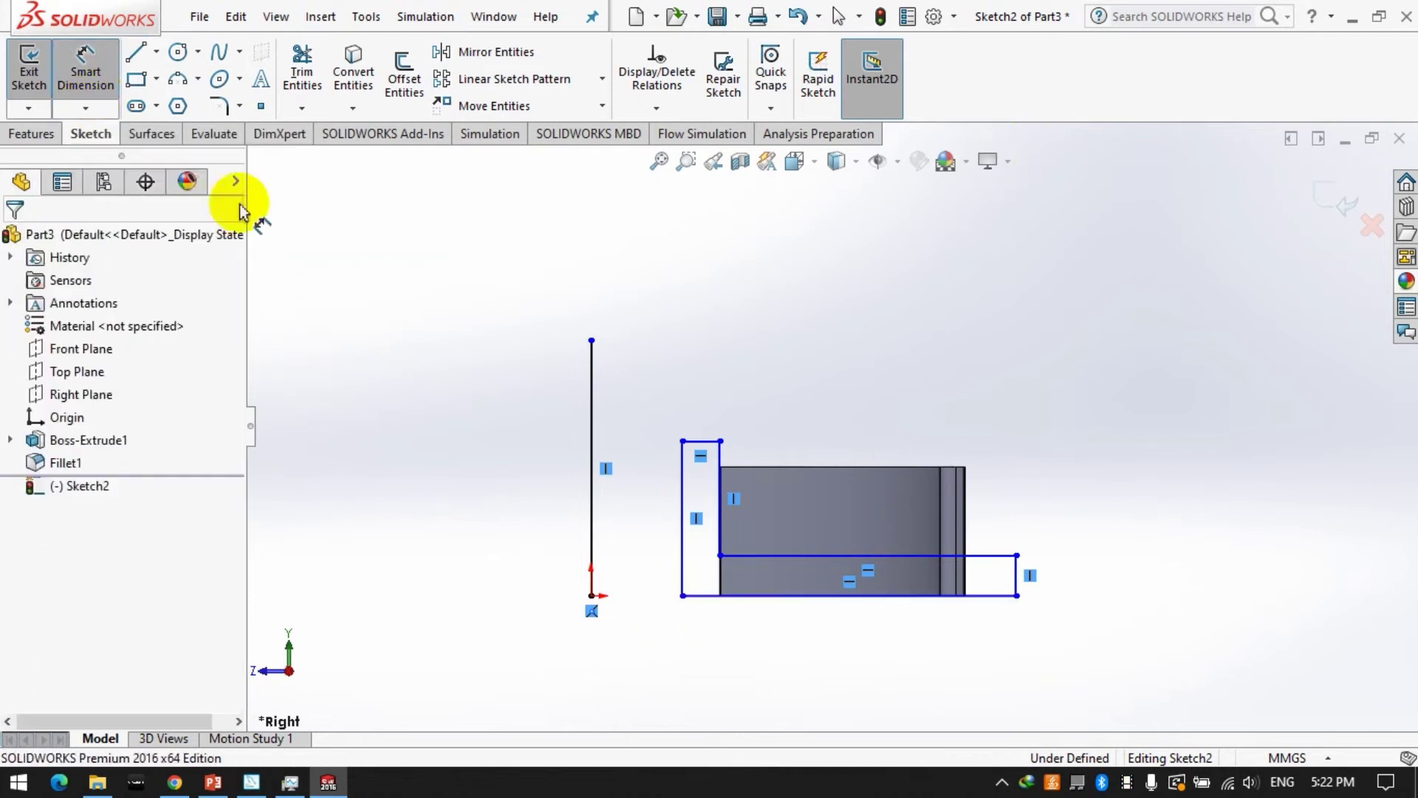
pyautogui.click(988, 595)
# - Accept the 4.66 step height and set the hub ring width to 5 mm
pyautogui.click(994, 554)
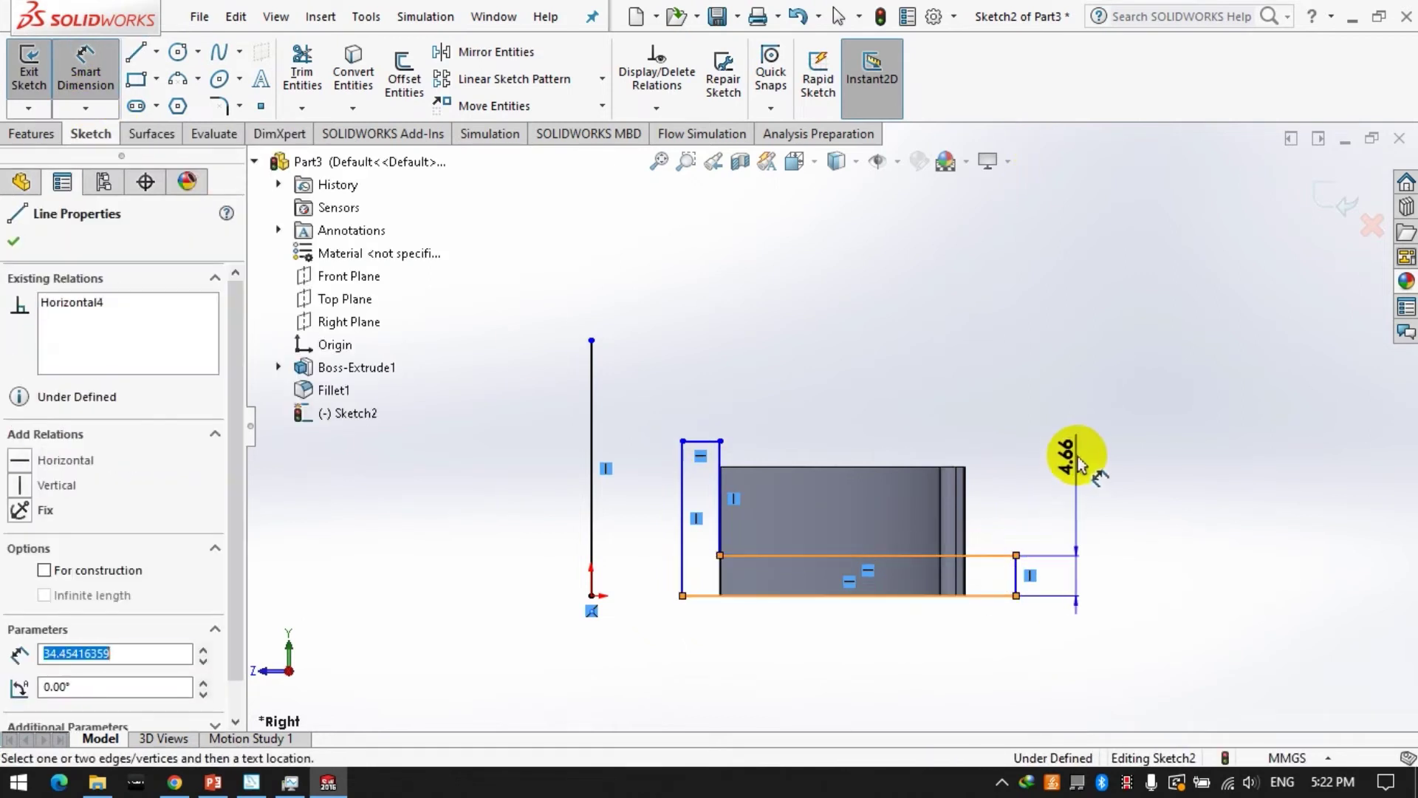
pyautogui.click(1075, 462)
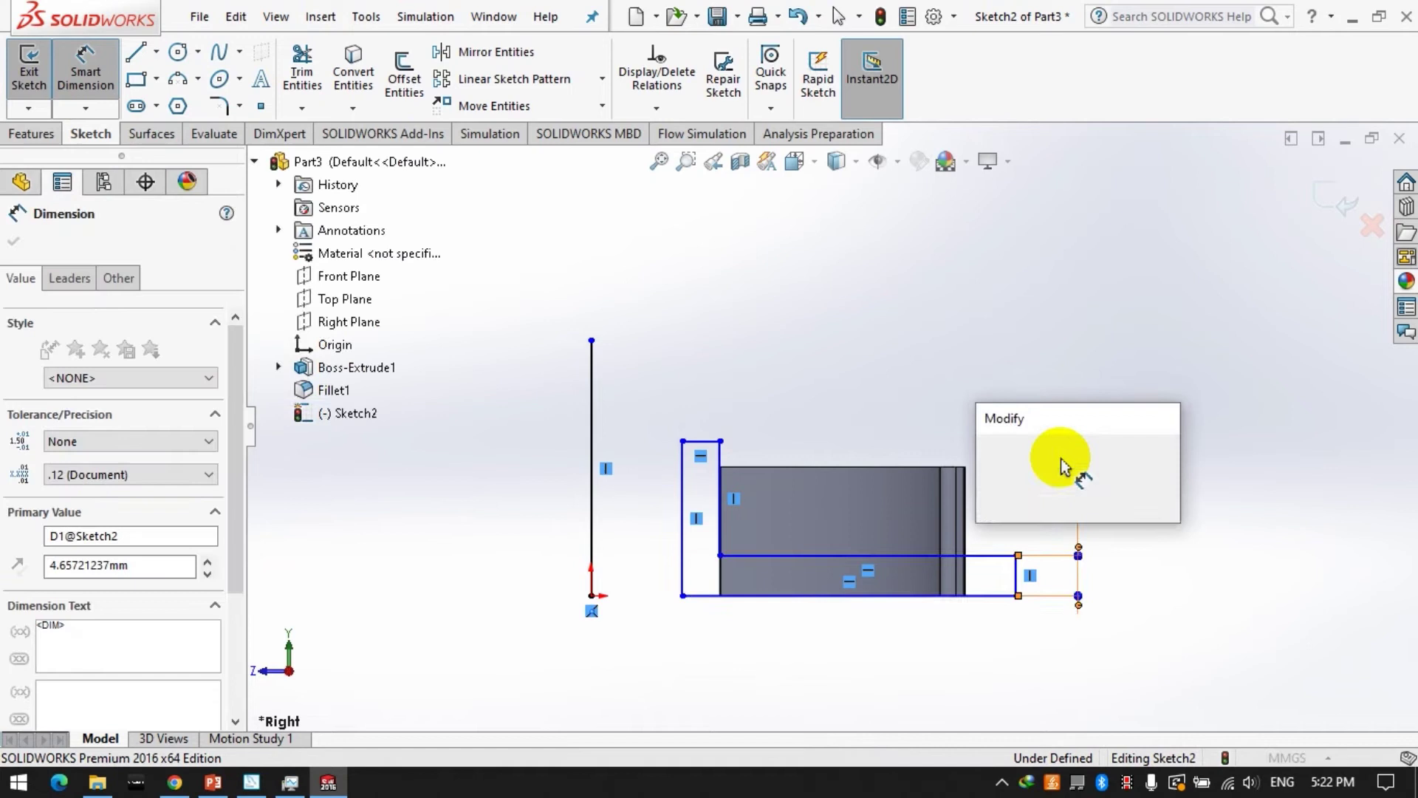
pyautogui.press('Return')
pyautogui.click(718, 463)
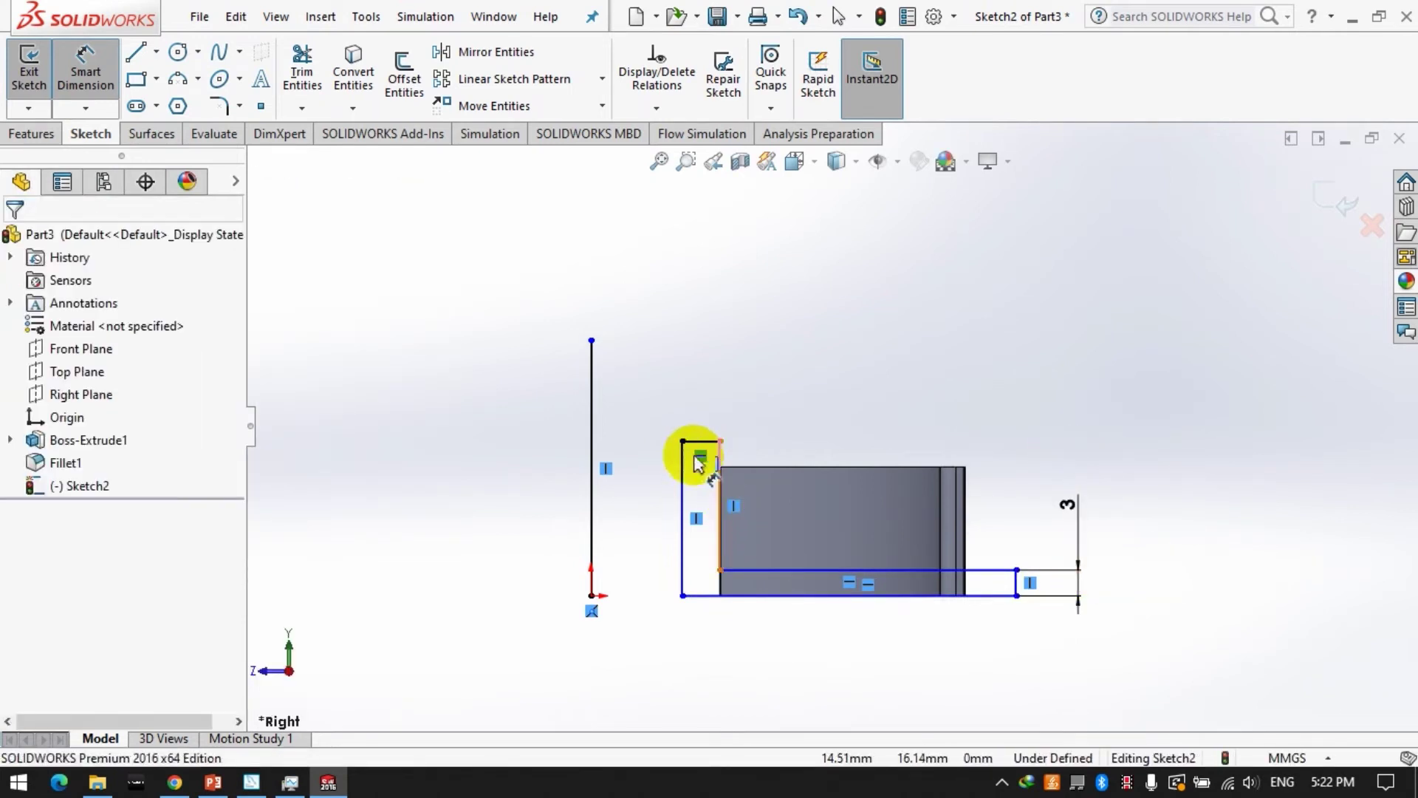
pyautogui.click(851, 401)
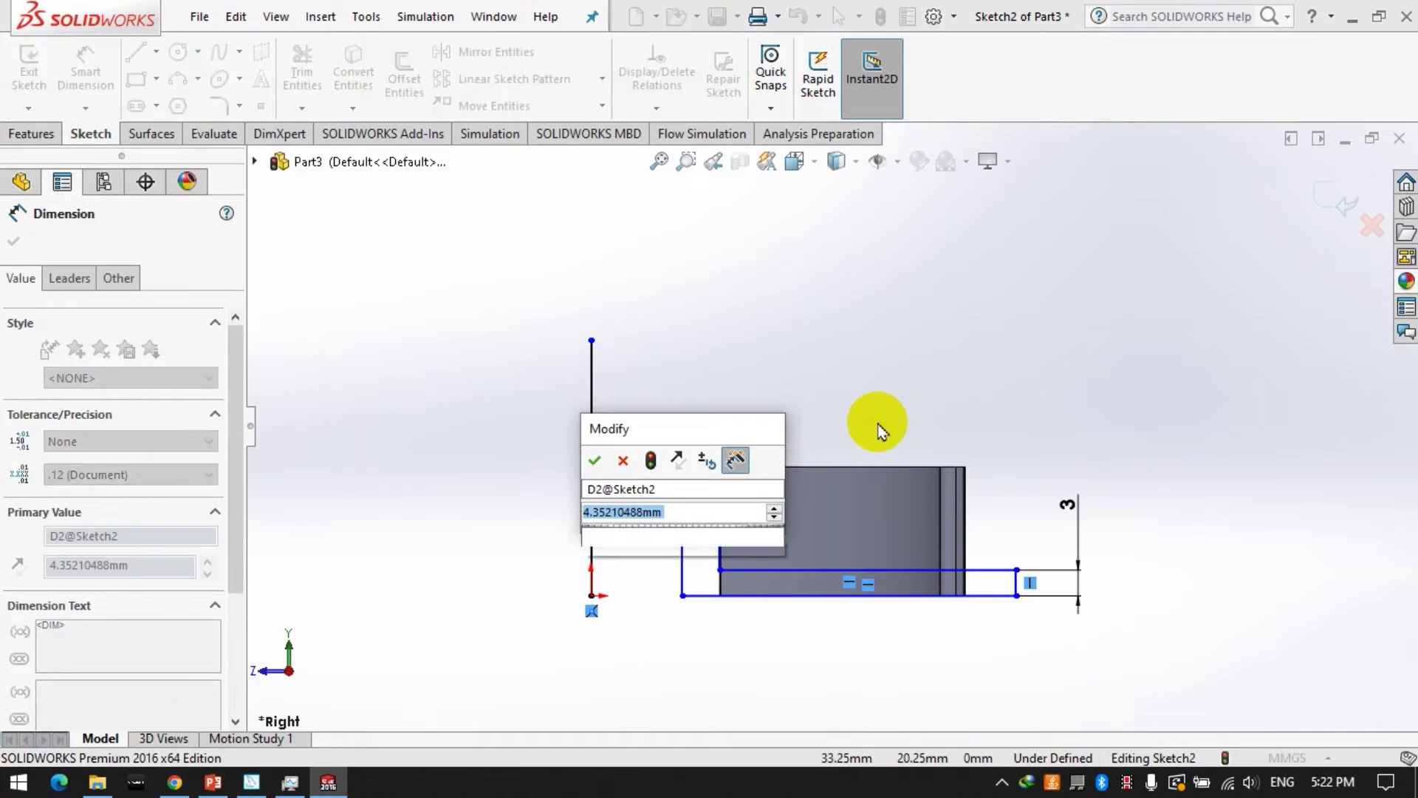
pyautogui.write('5')
pyautogui.press('Return')
# - Place the hub ring 15 mm from the axis and make it 15 mm tall
pyautogui.click(725, 458)
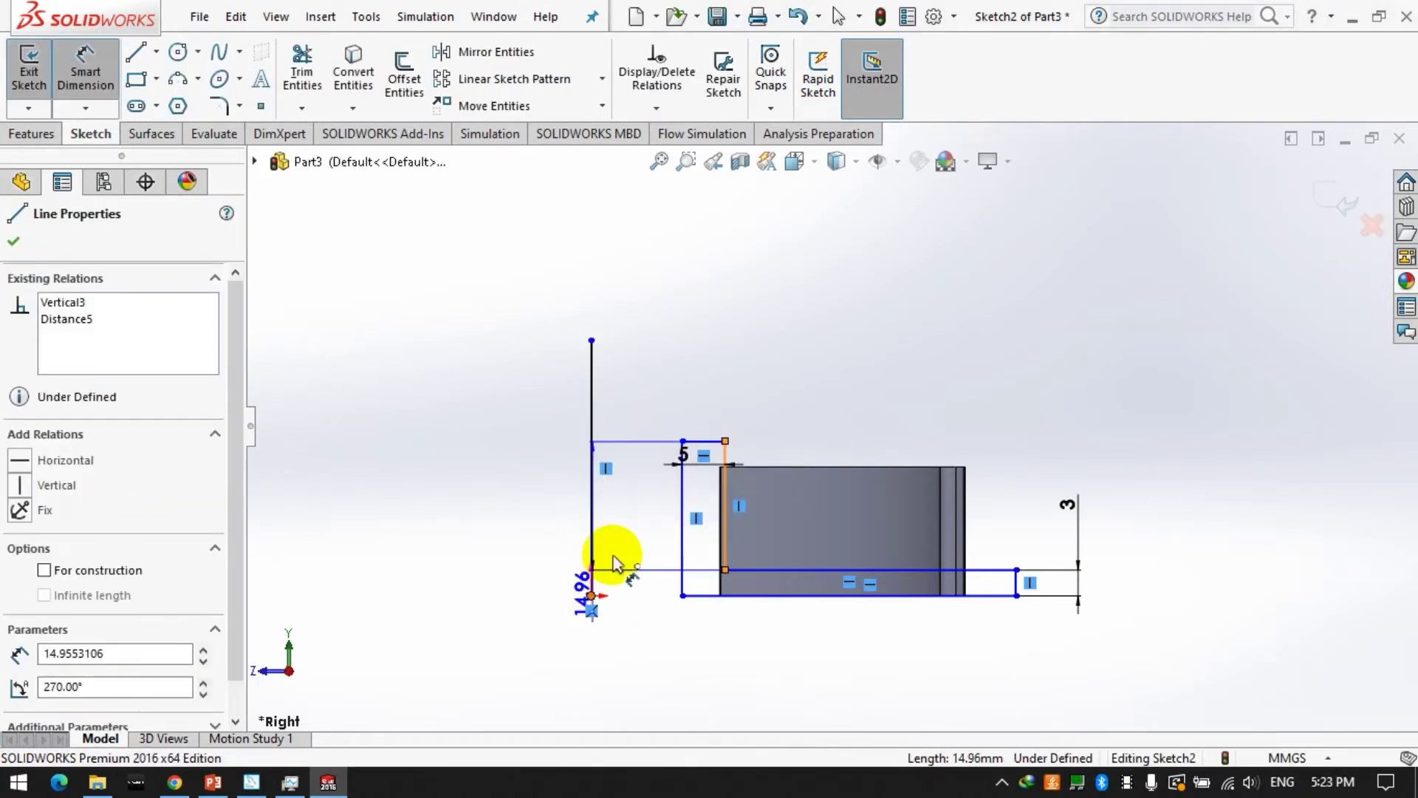
pyautogui.click(590, 595)
pyautogui.click(661, 392)
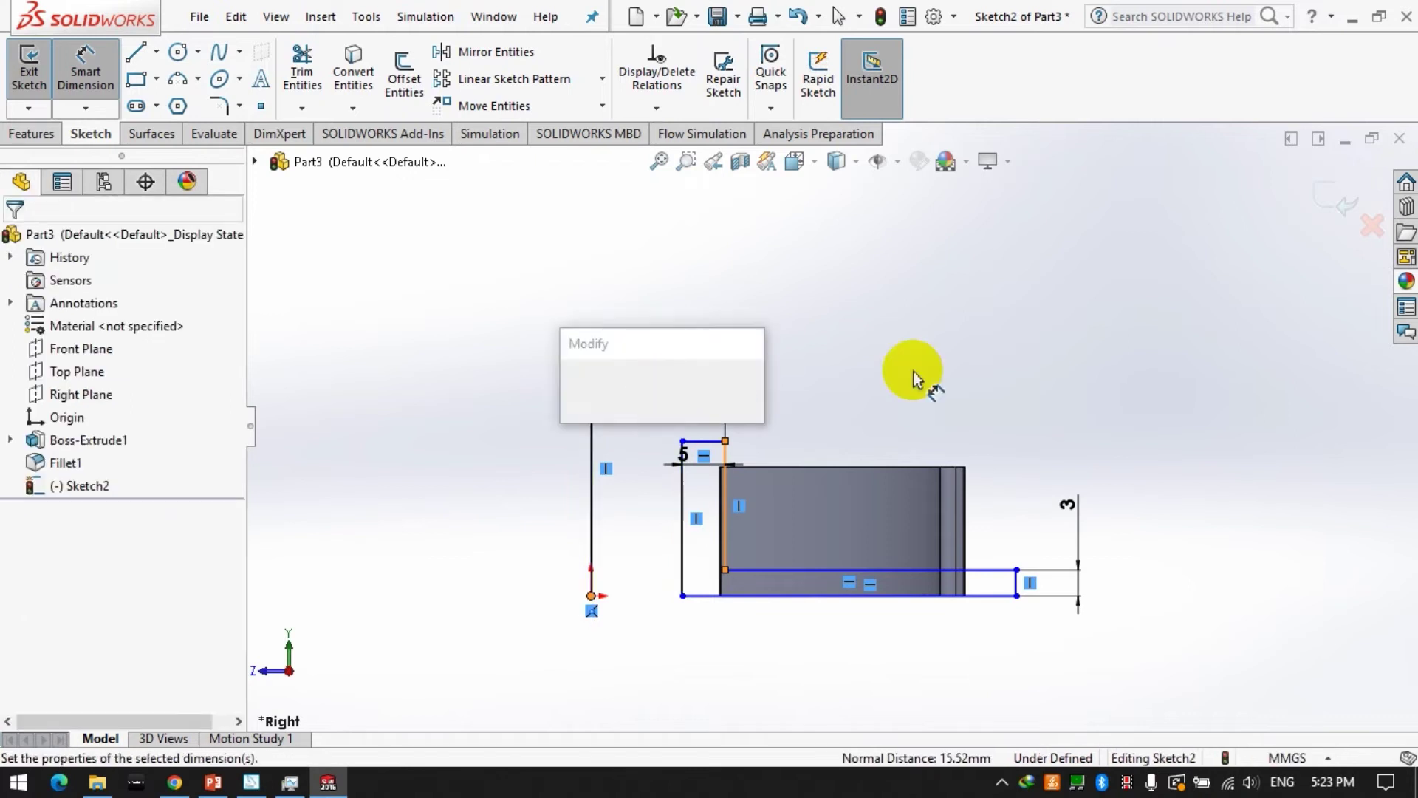
pyautogui.write('15')
pyautogui.press('Return')
pyautogui.click(709, 443)
pyautogui.click(590, 595)
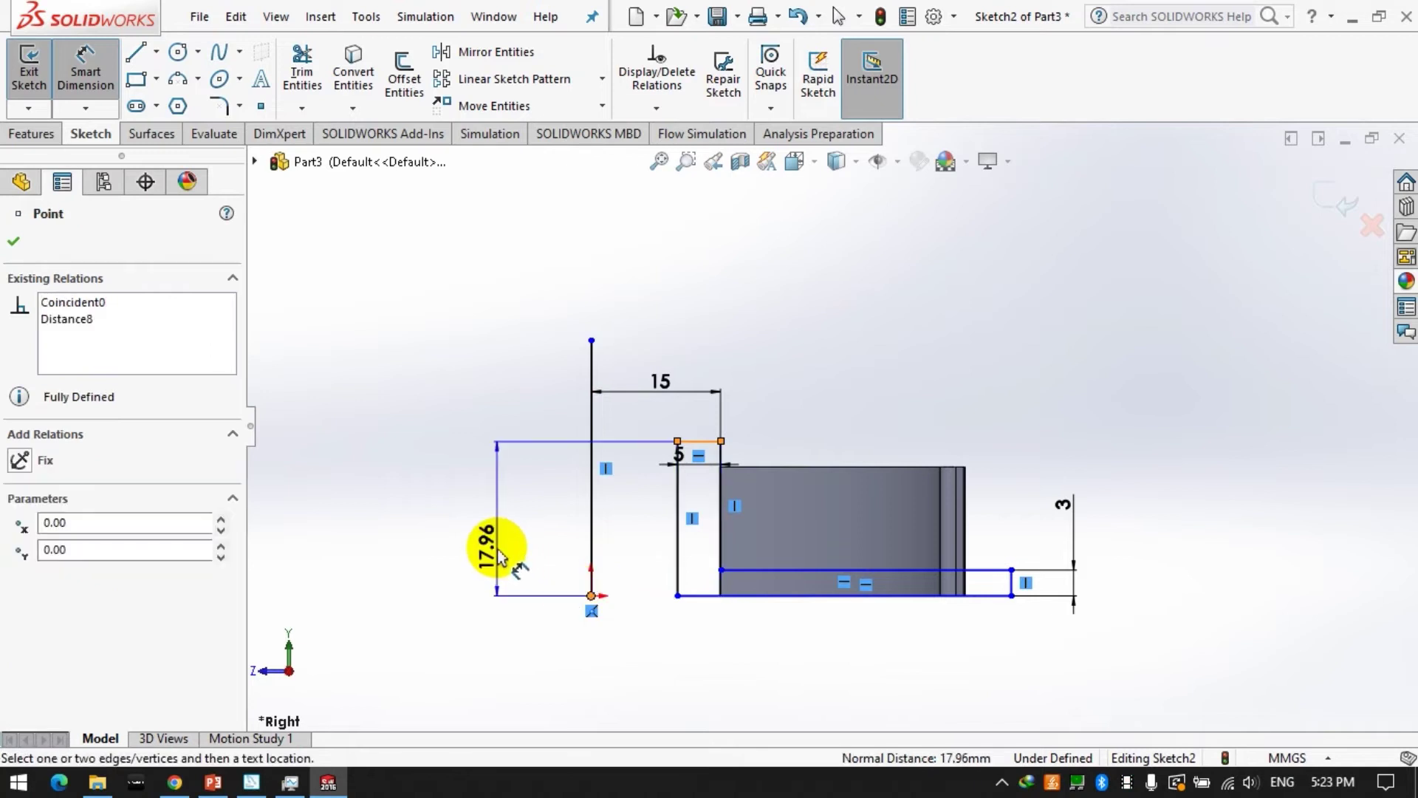
pyautogui.click(499, 551)
pyautogui.write('15')
pyautogui.press('Return')
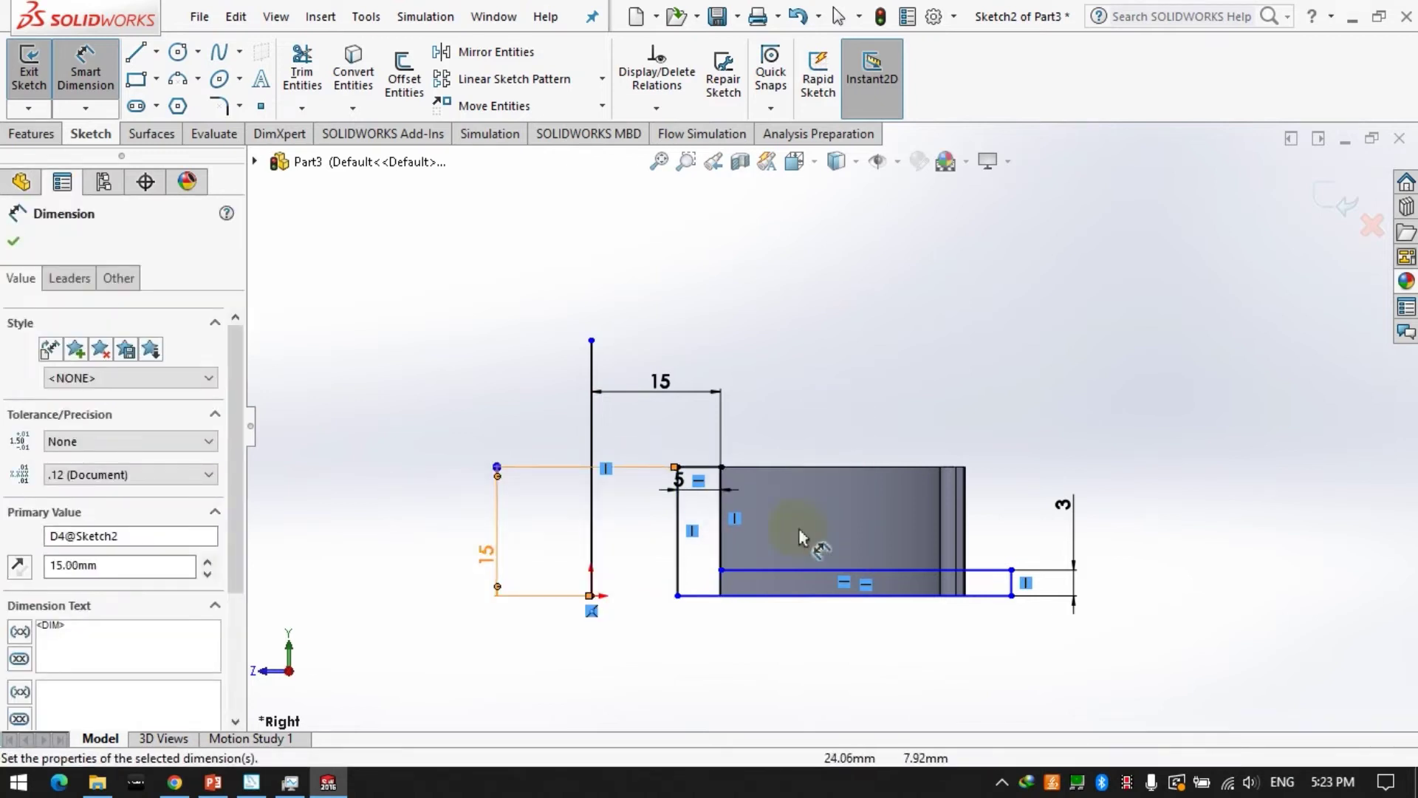
# - Dimension the plate 3 mm thick and set its length to 50, then 40 mm
pyautogui.click(716, 595)
pyautogui.click(595, 600)
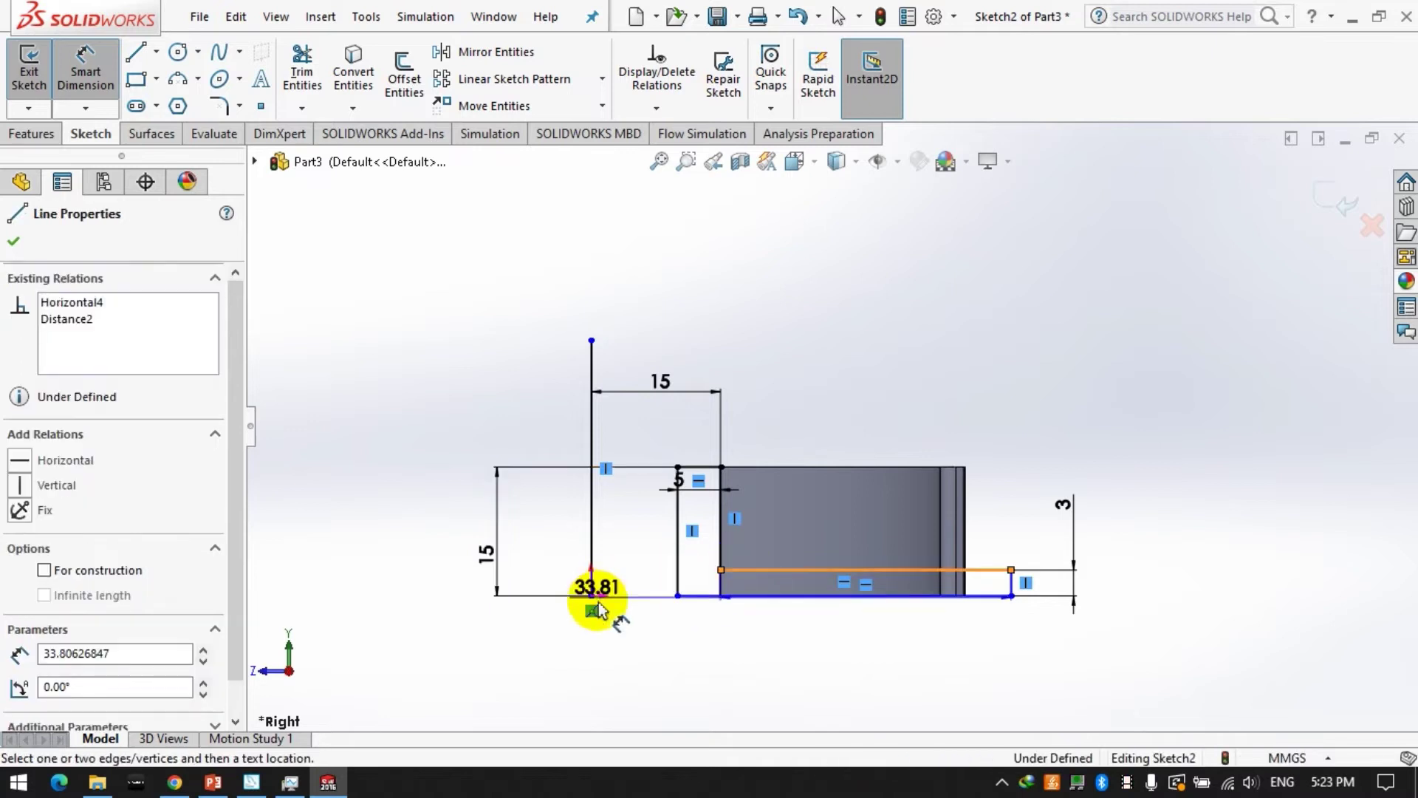
pyautogui.click(412, 582)
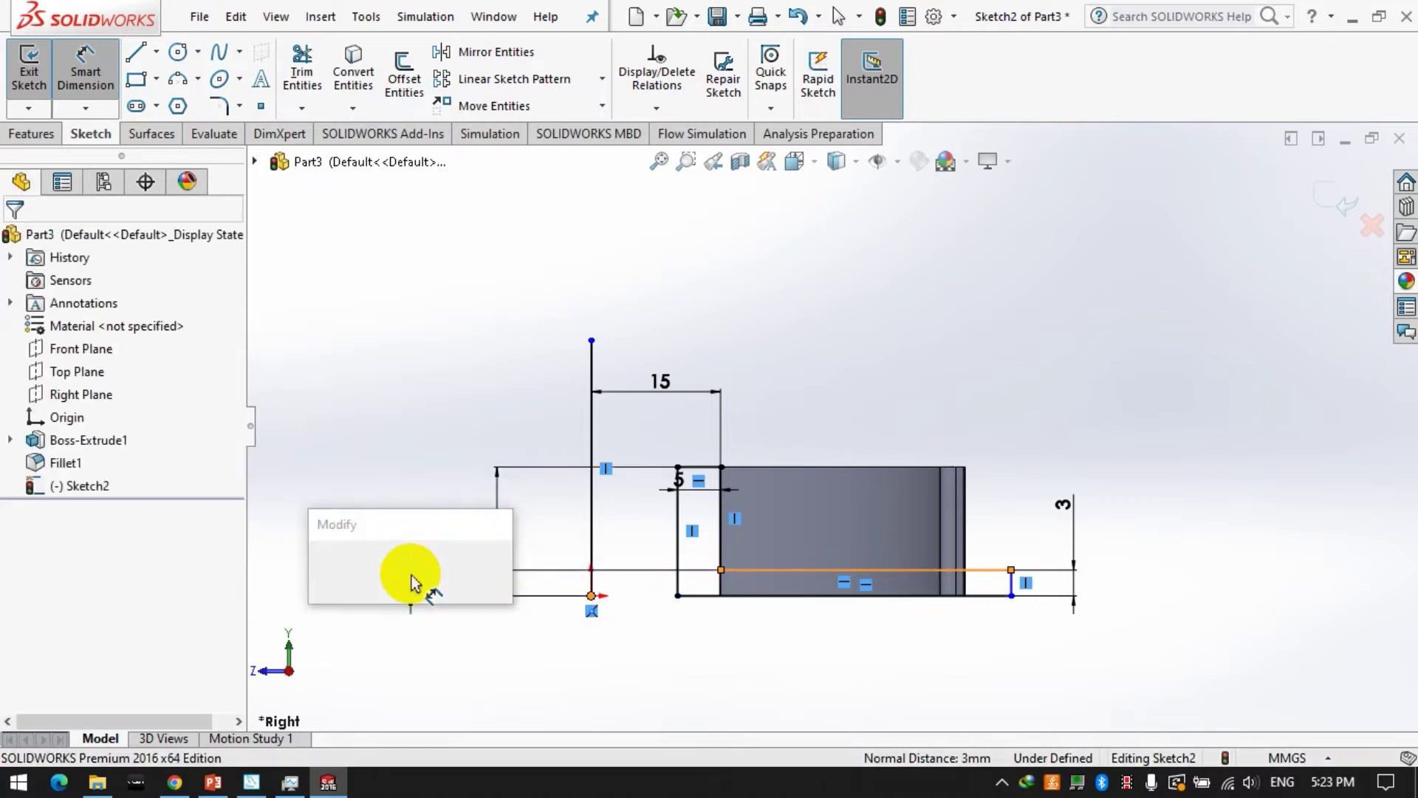
pyautogui.click(320, 569)
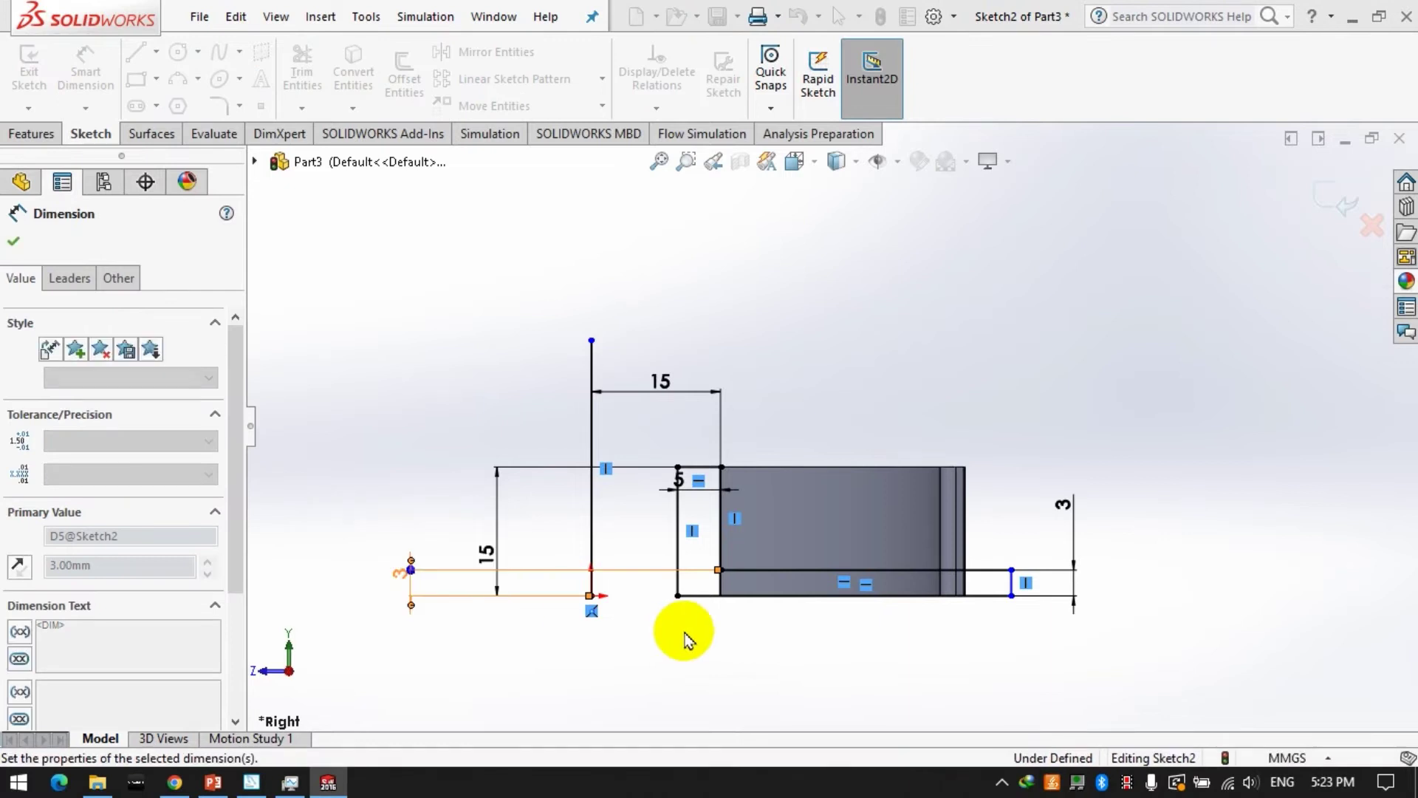
pyautogui.click(704, 595)
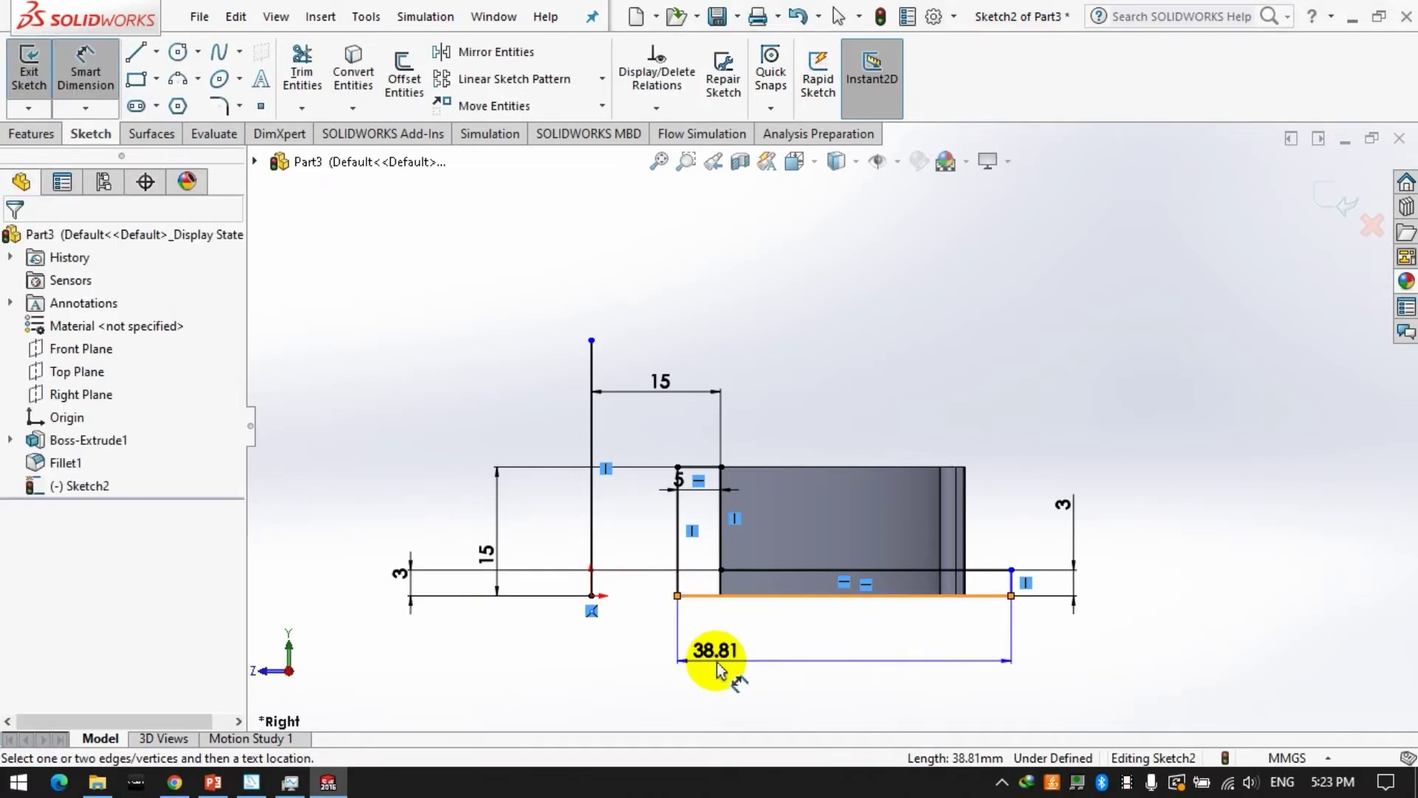
pyautogui.click(717, 661)
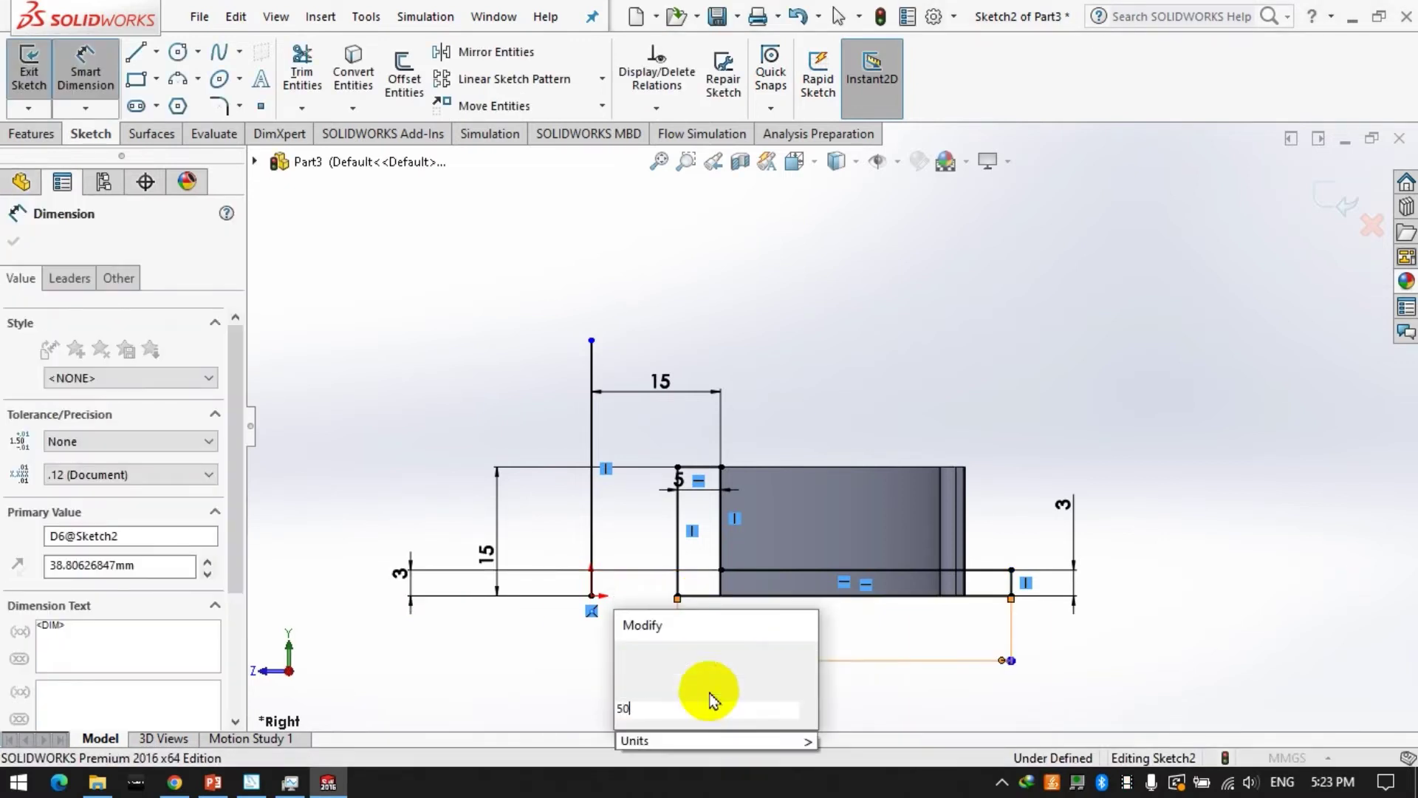
pyautogui.press('Return')
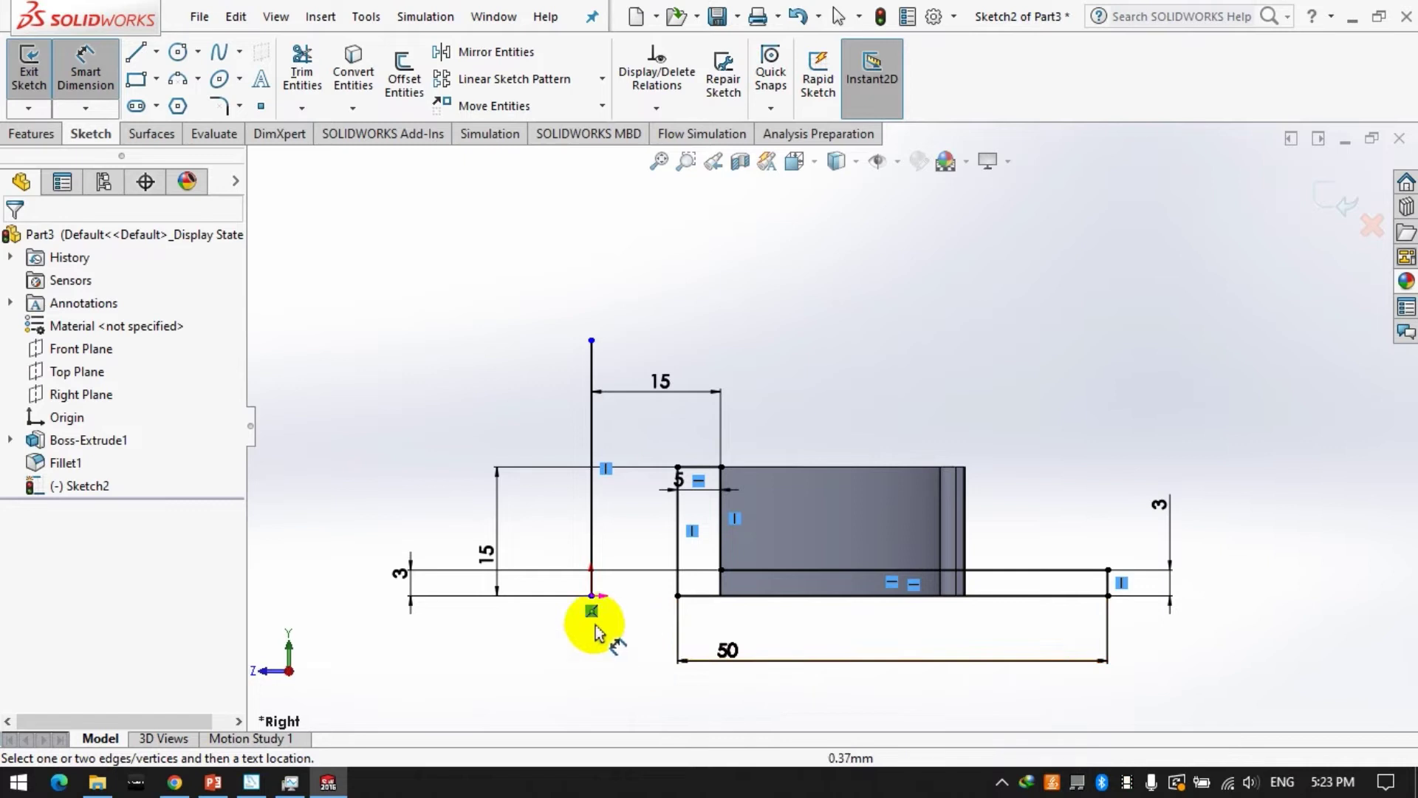
pyautogui.click(733, 667)
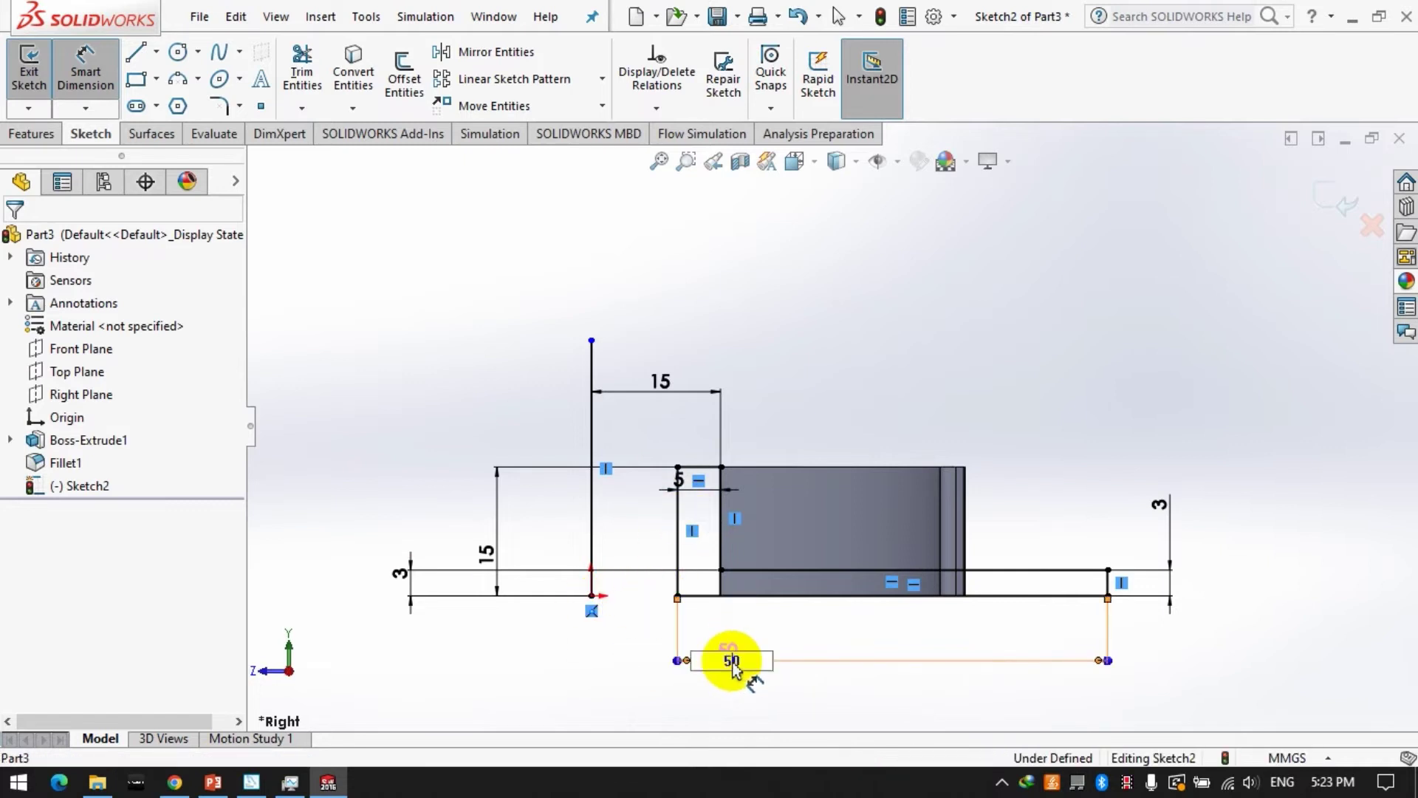
pyautogui.press('Return')
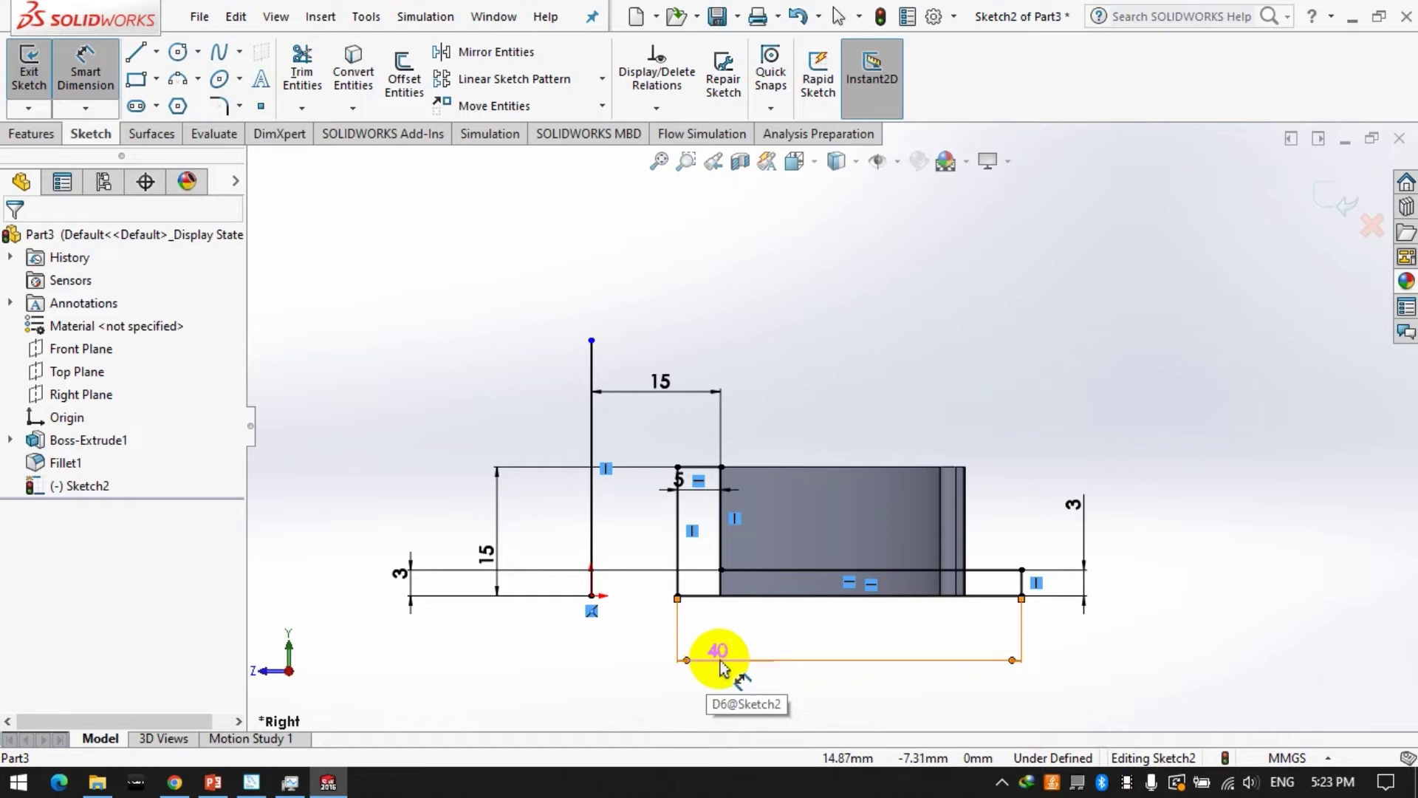
pyautogui.press('Escape')
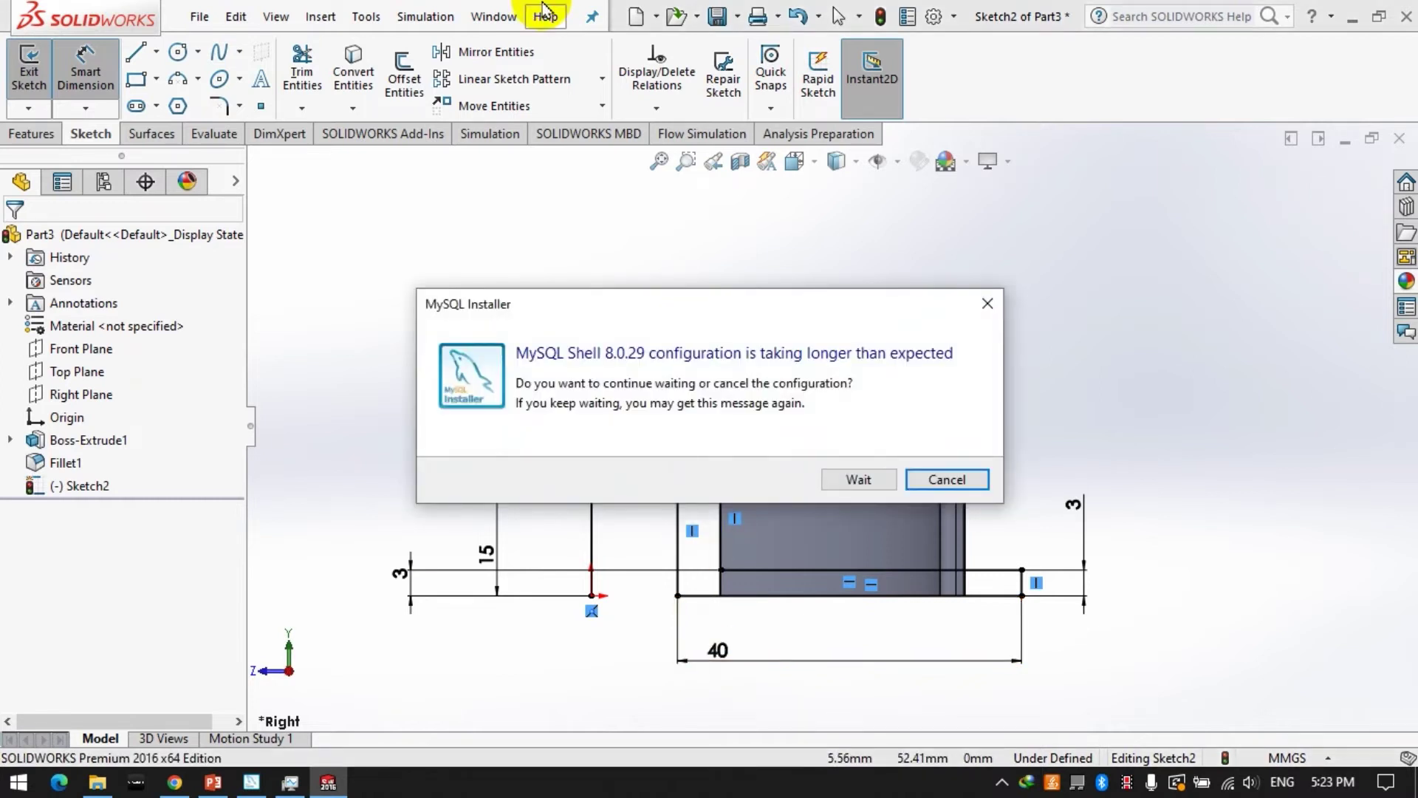
# - Dismiss the MySQL Installer pop-up, rebuild to exit the sketch, and select Sketch2
pyautogui.click(945, 479)
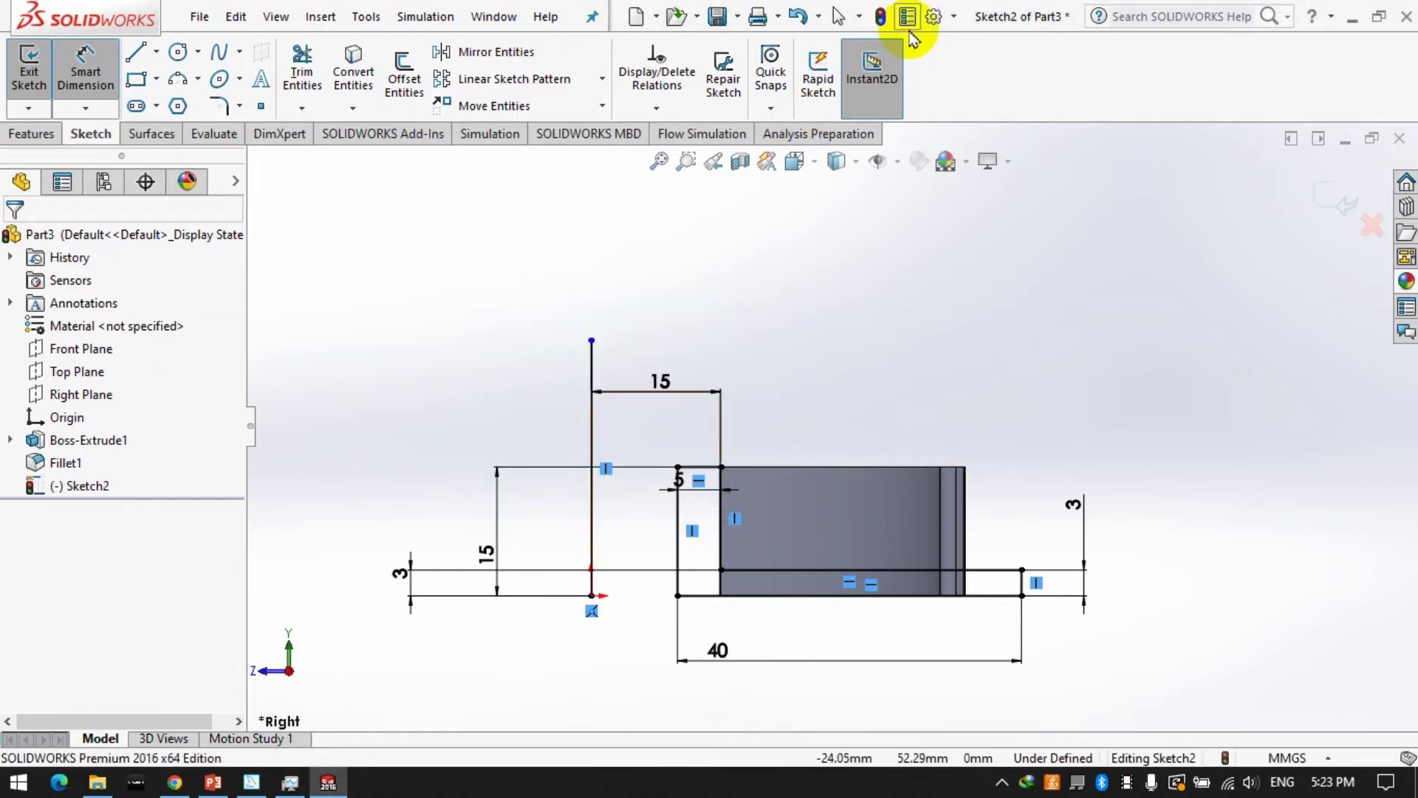
pyautogui.click(879, 16)
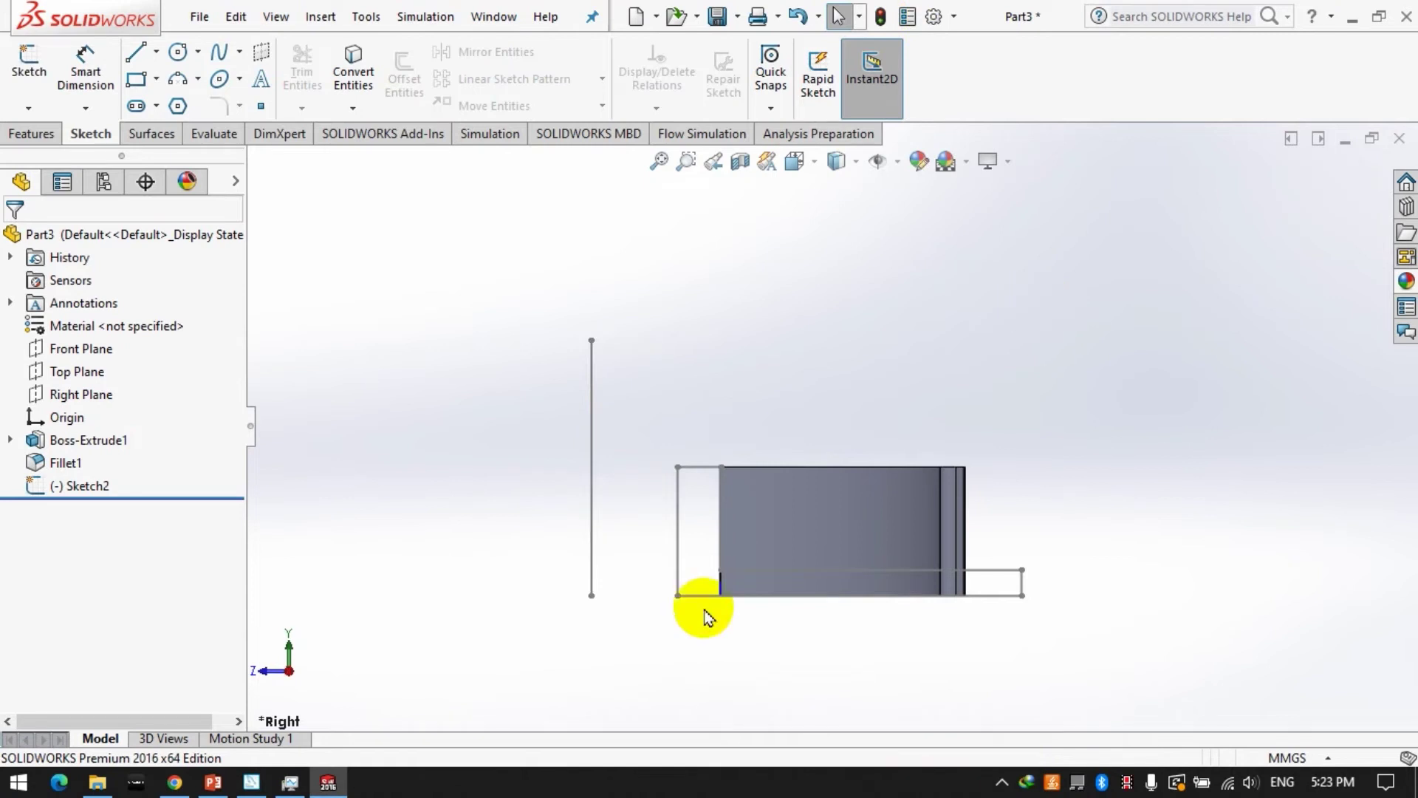
pyautogui.click(694, 594)
pyautogui.rightClick(57, 493)
# - Edit Sketch2 and delete the 40 mm plate length dimension
pyautogui.click(68, 330)
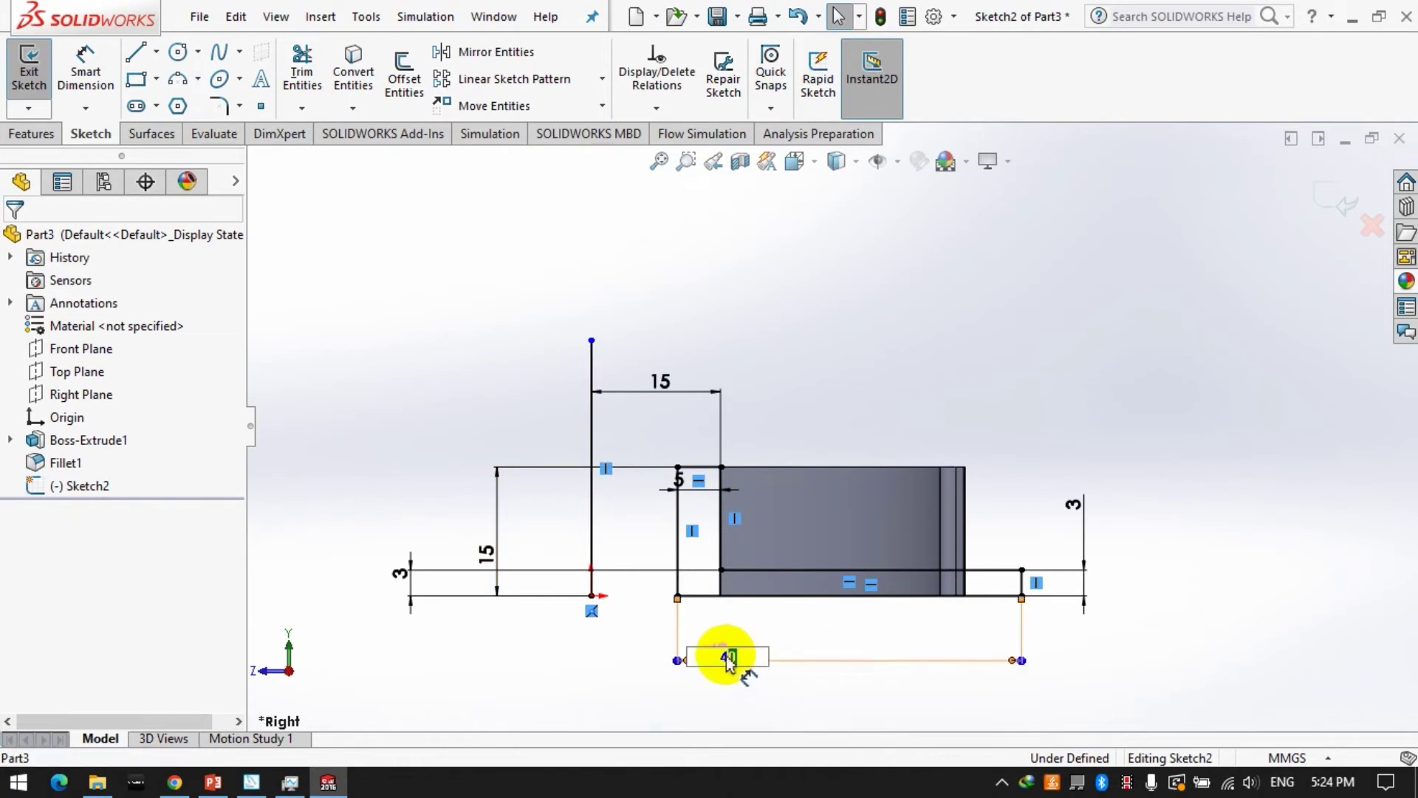
pyautogui.click(713, 658)
pyautogui.write('5')
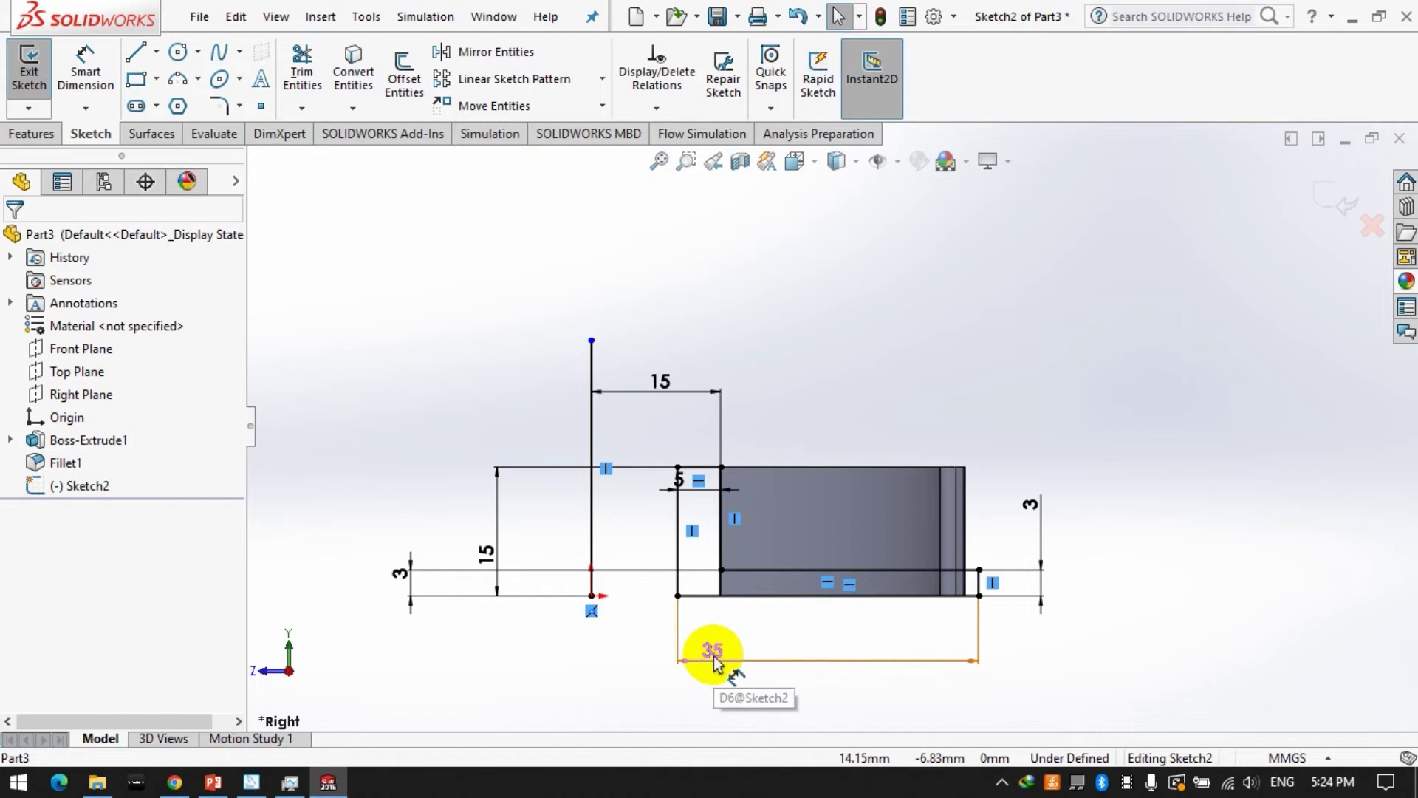
pyautogui.doubleClick(711, 647)
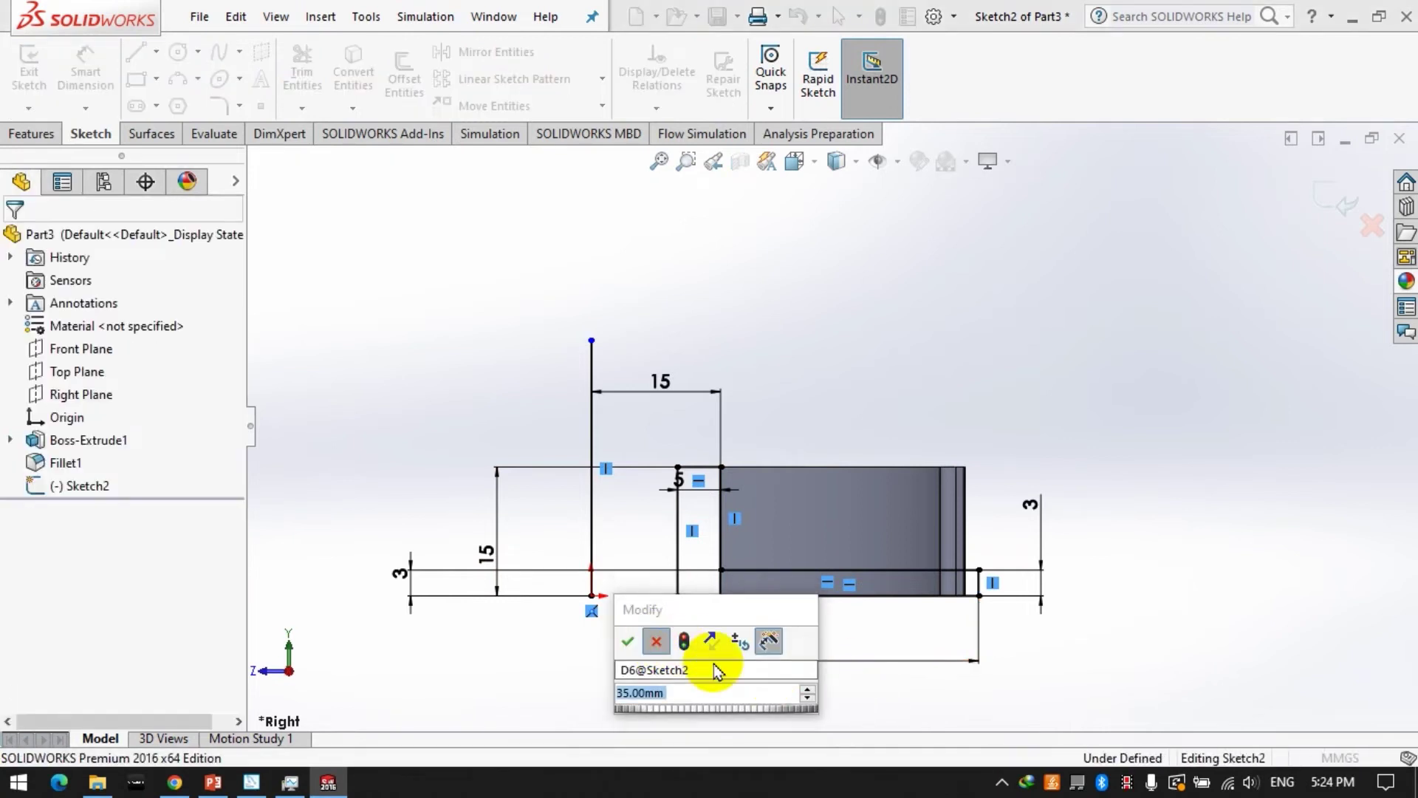
pyautogui.click(656, 641)
pyautogui.rightClick(674, 650)
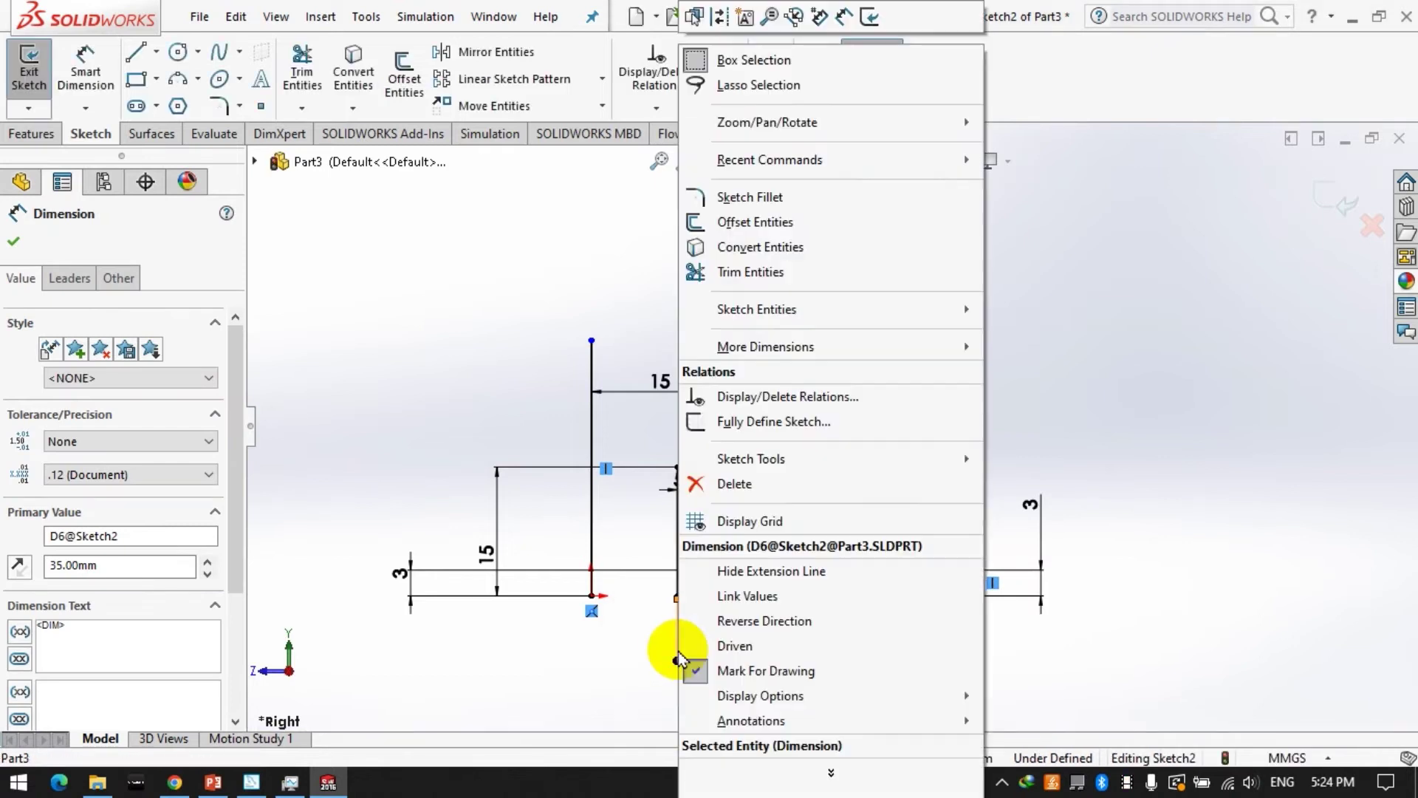
pyautogui.click(720, 482)
# - Dimension the plate end 50 mm from the vertical axis line and exit the sketch
pyautogui.click(84, 58)
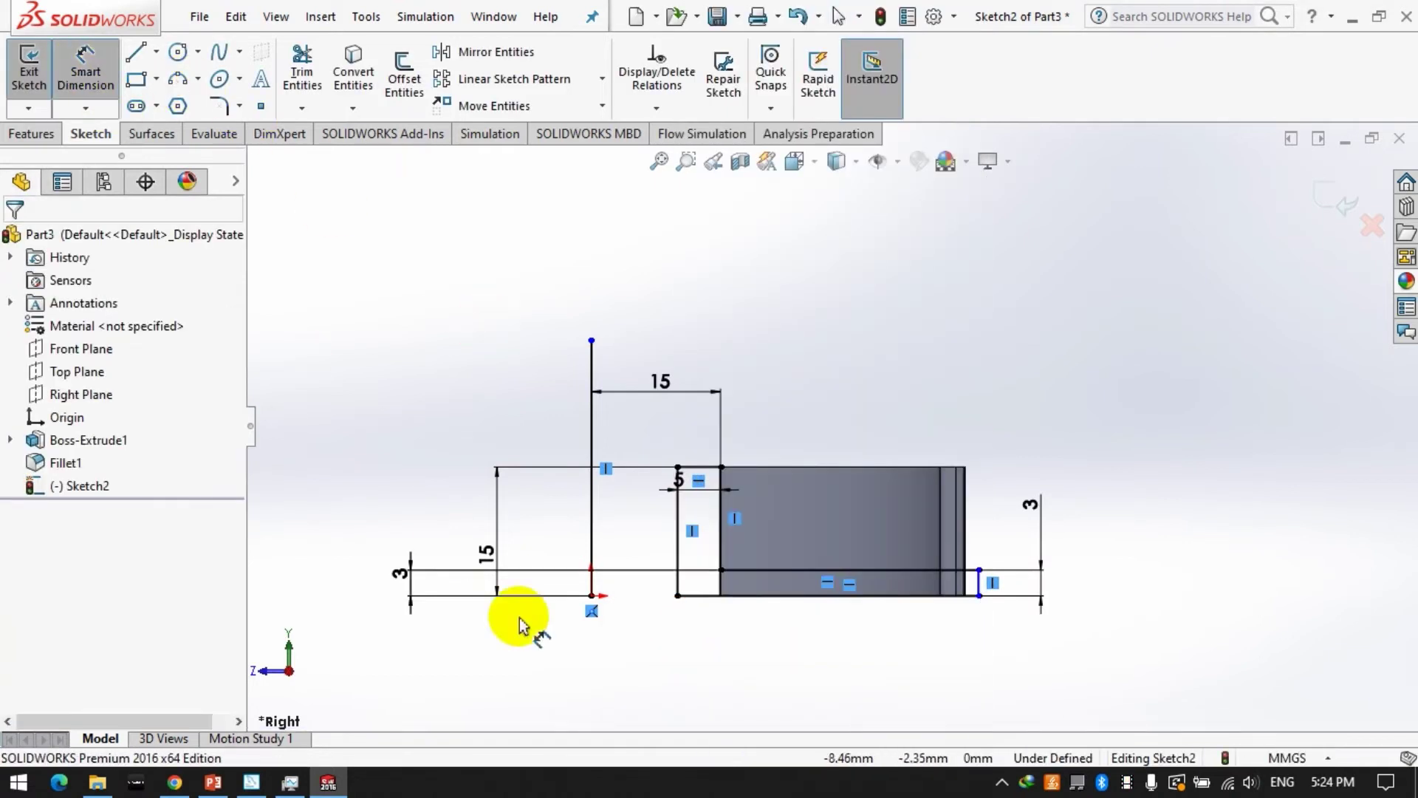
pyautogui.click(980, 583)
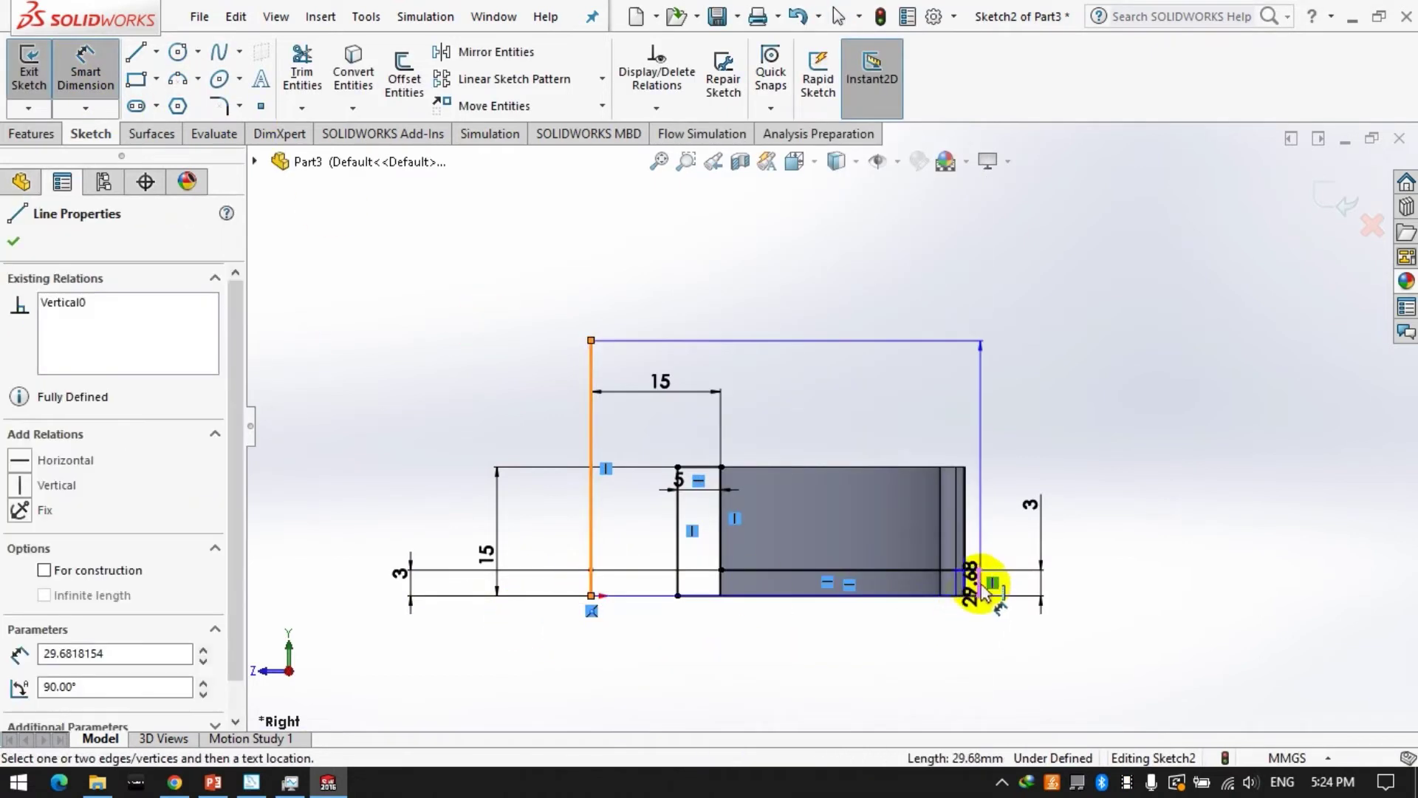
pyautogui.click(866, 653)
pyautogui.write('50')
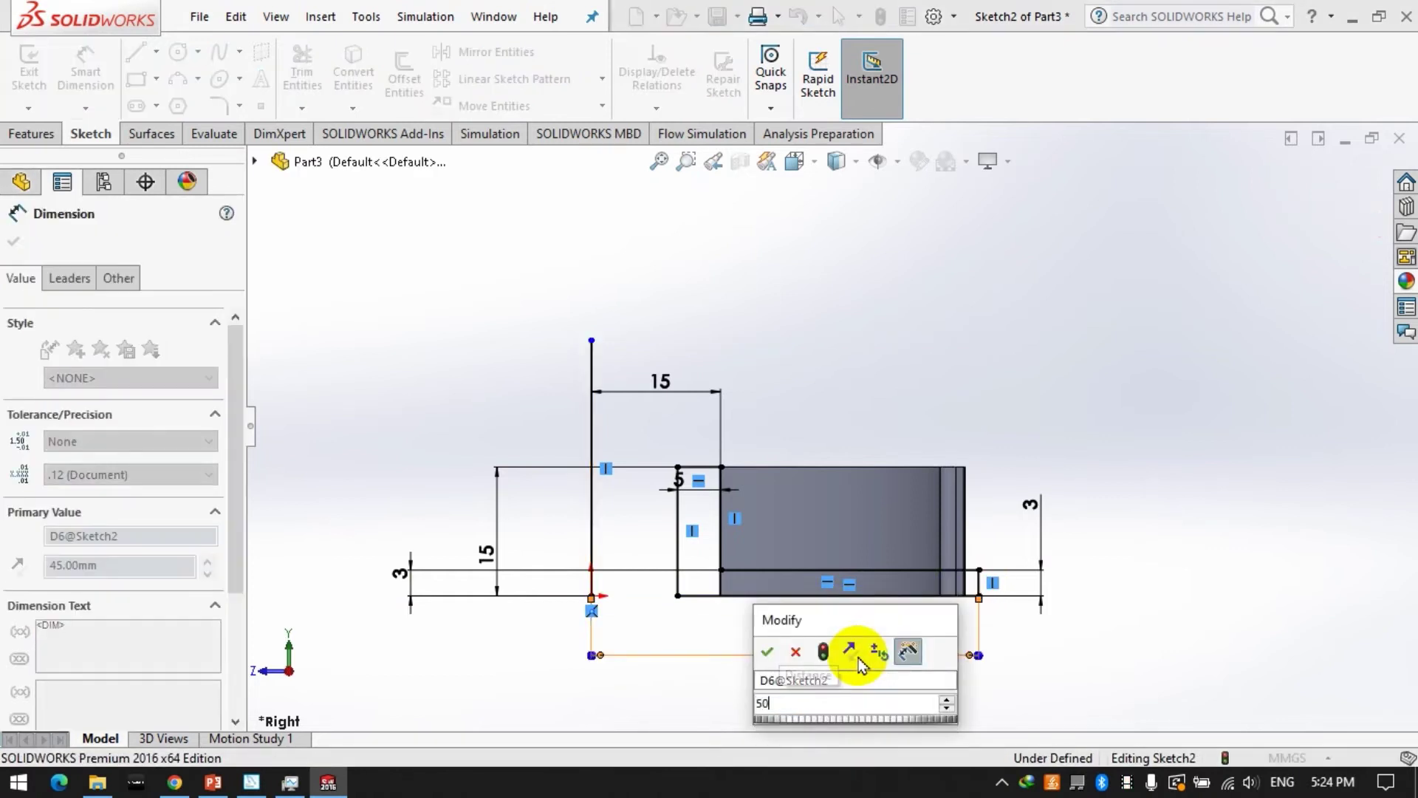
pyautogui.press('Return')
pyautogui.click(1155, 620)
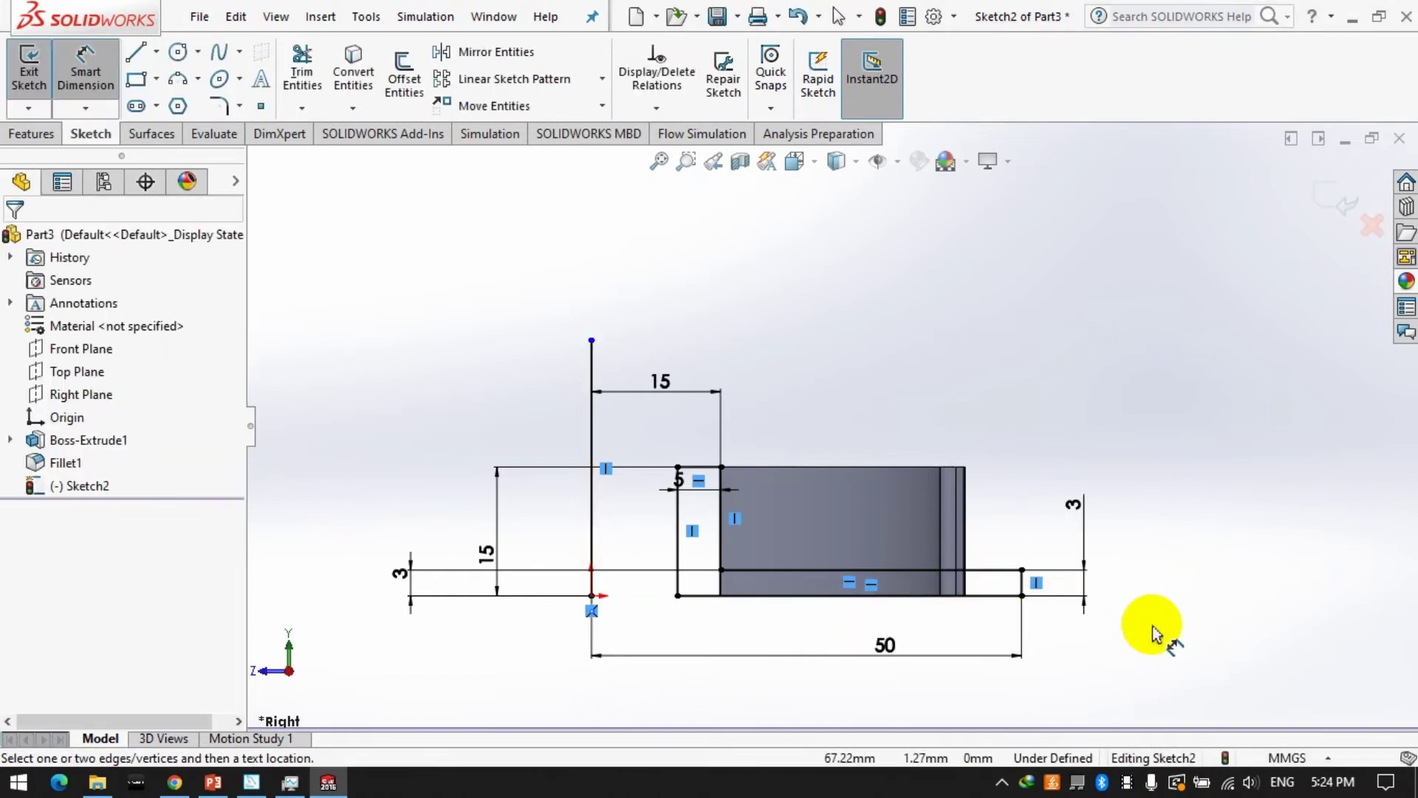
pyautogui.click(34, 136)
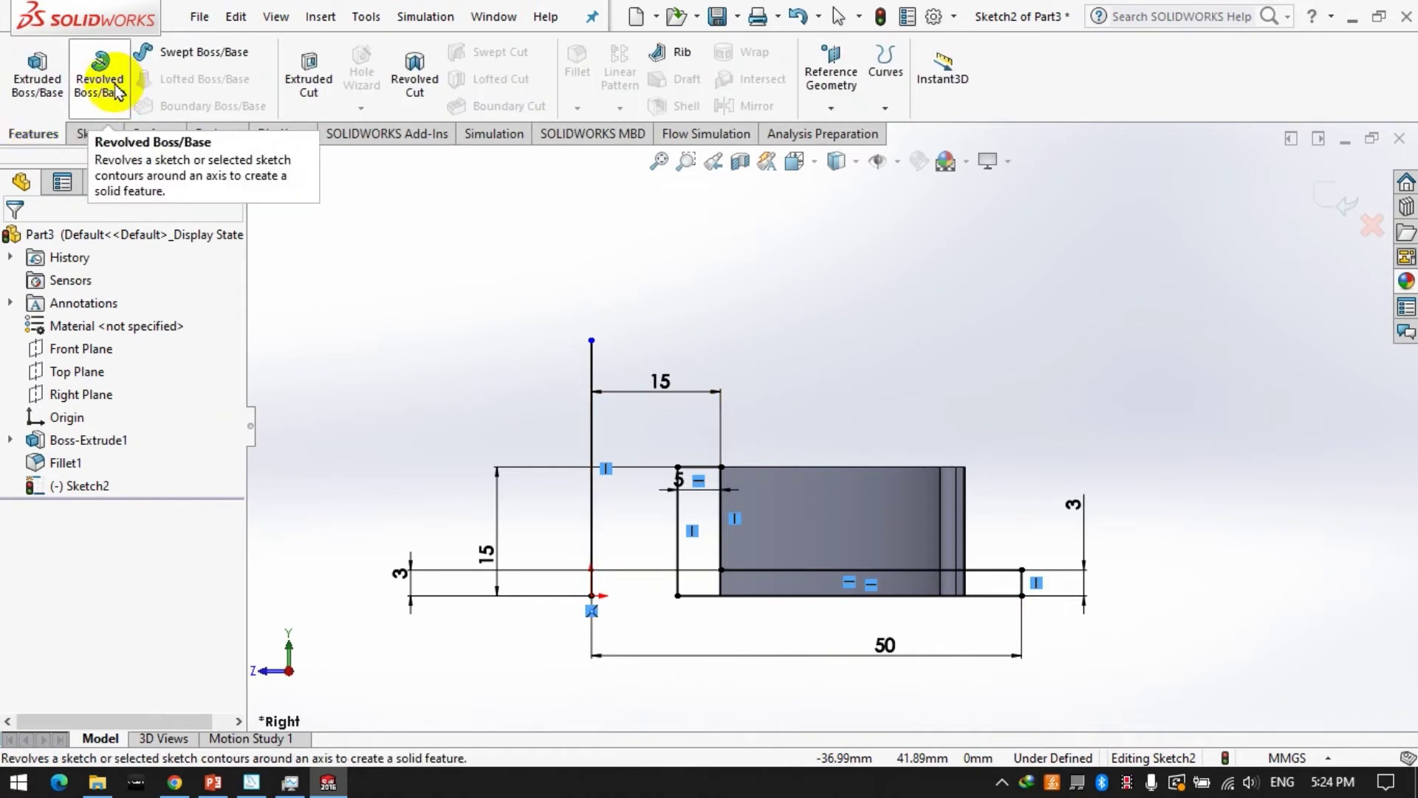
pyautogui.click(74, 141)
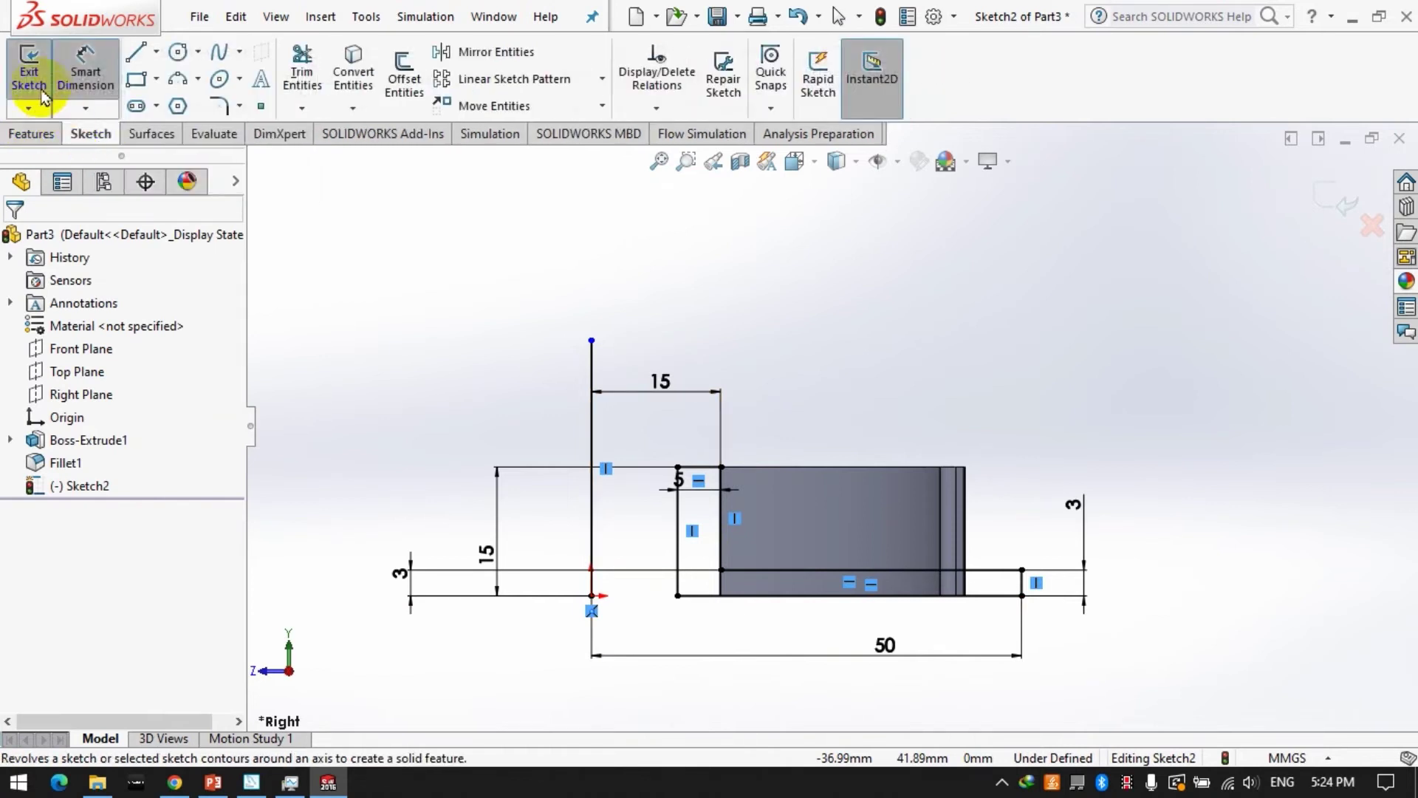
pyautogui.click(33, 60)
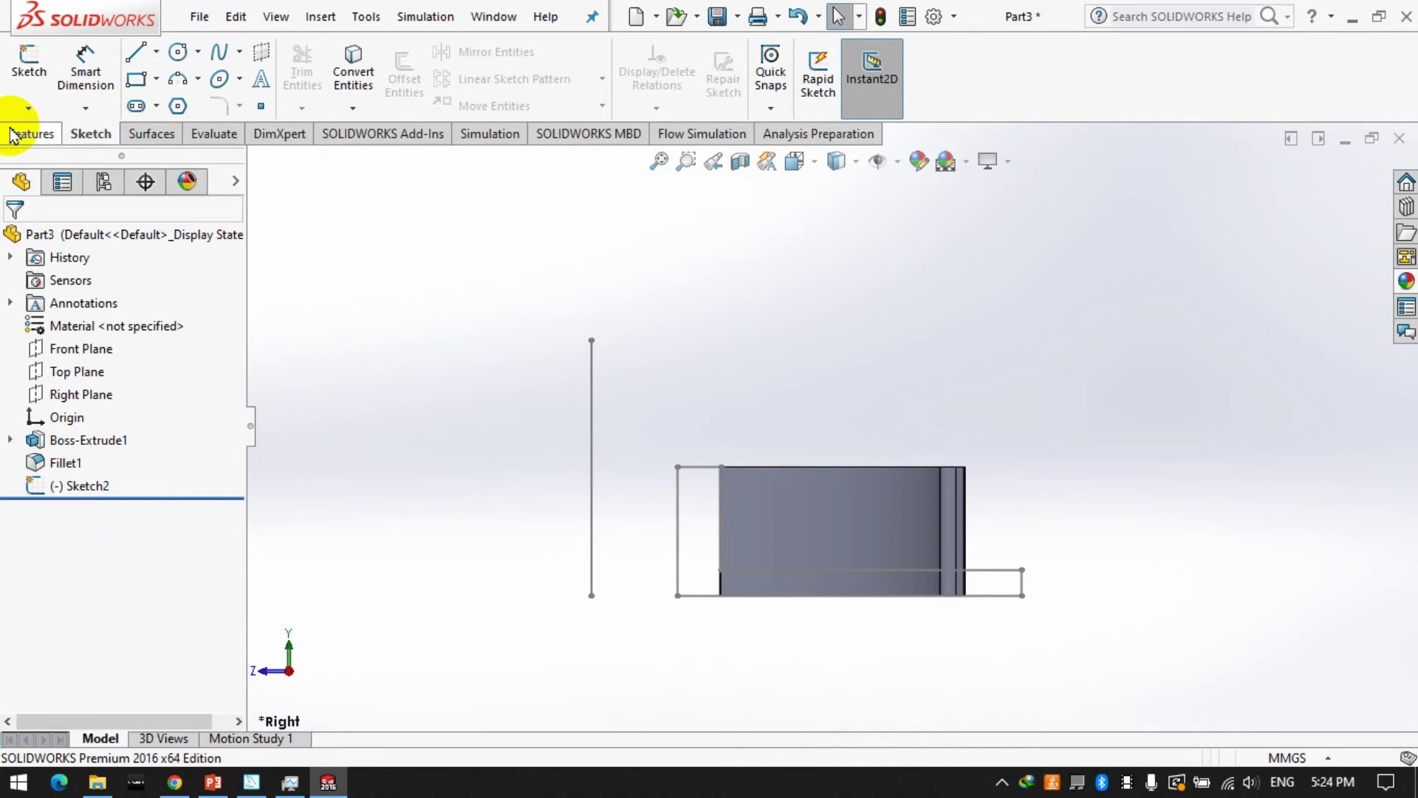
# - Circular-pattern the blade body about Sketch2's vertical line: 12 equal instances over 360°
pyautogui.click(31, 134)
pyautogui.click(620, 108)
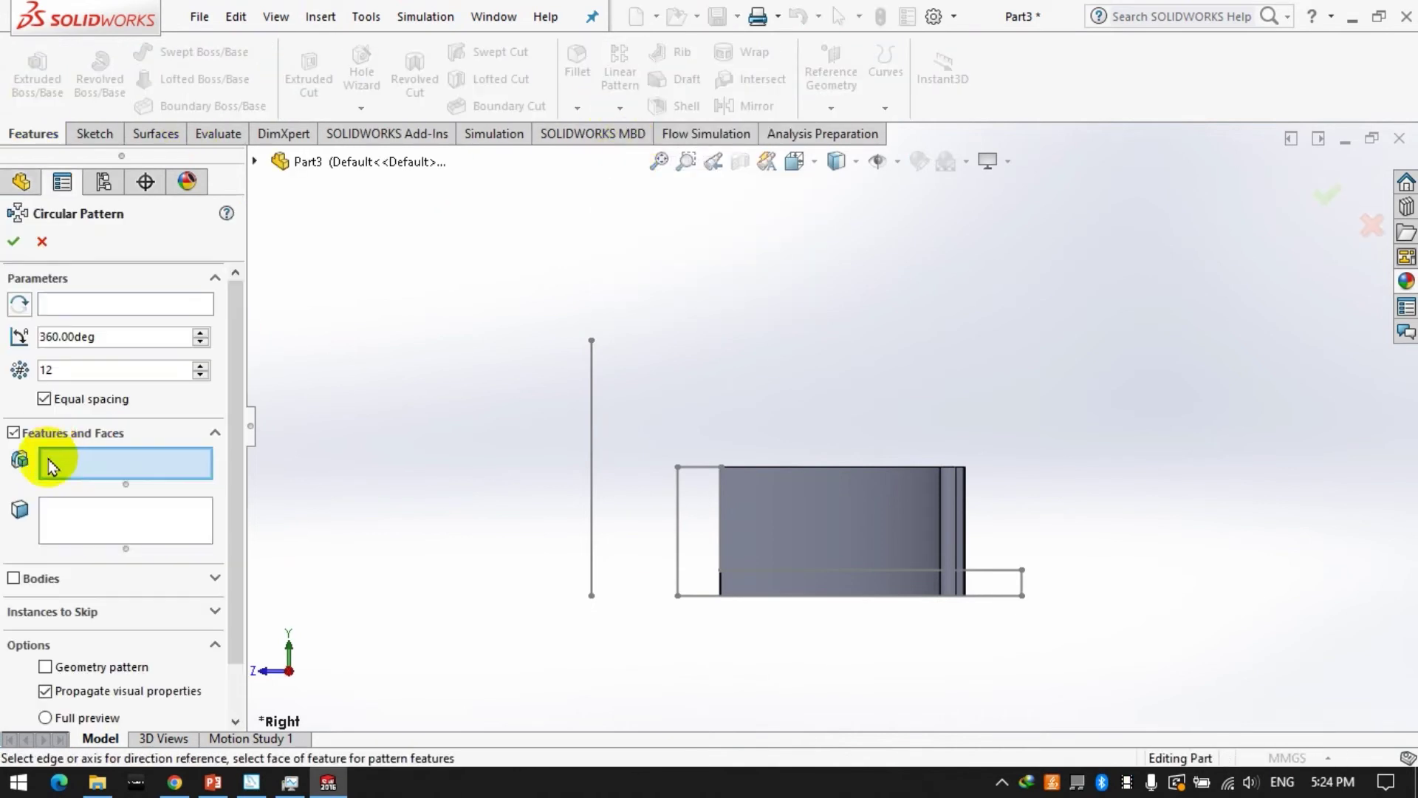
pyautogui.click(44, 577)
pyautogui.click(847, 525)
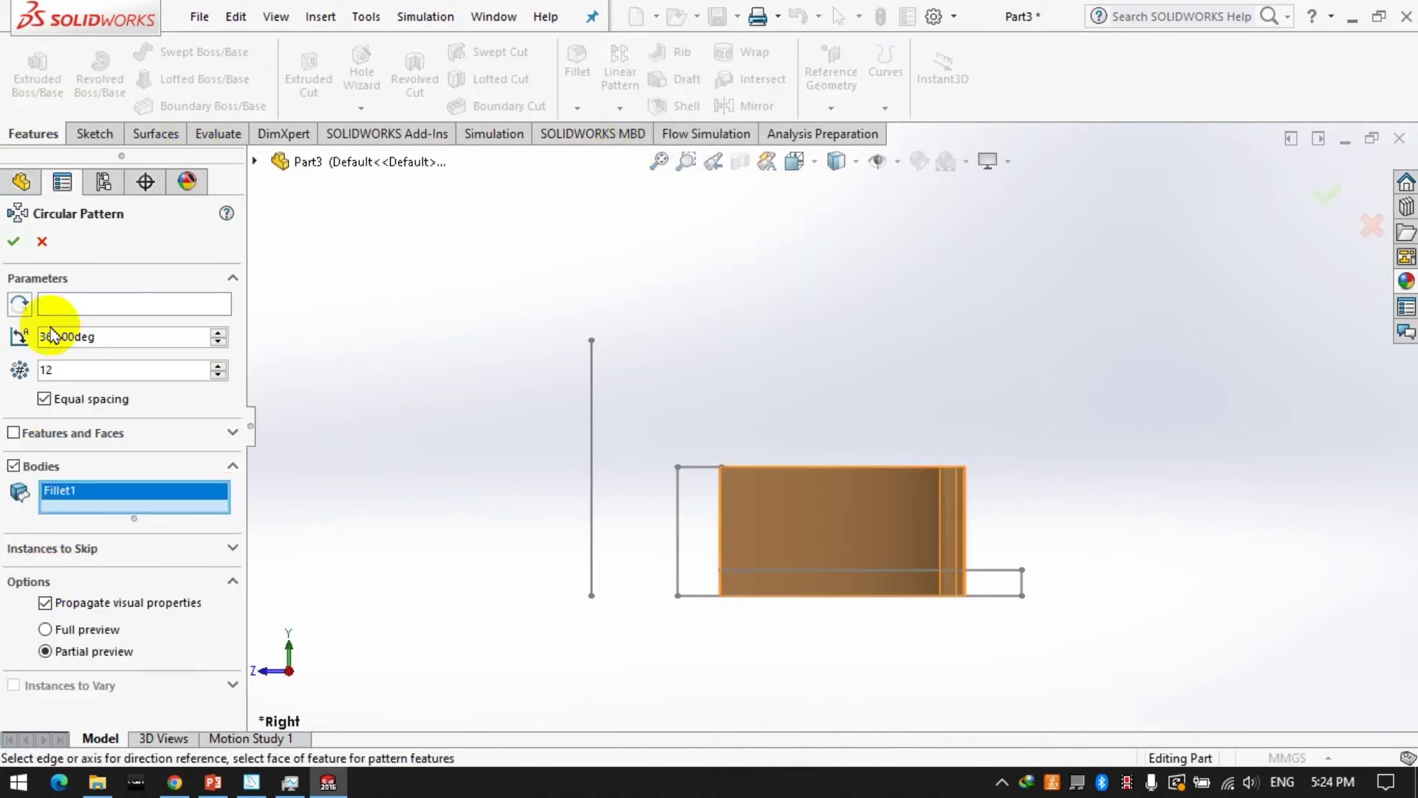
pyautogui.click(68, 306)
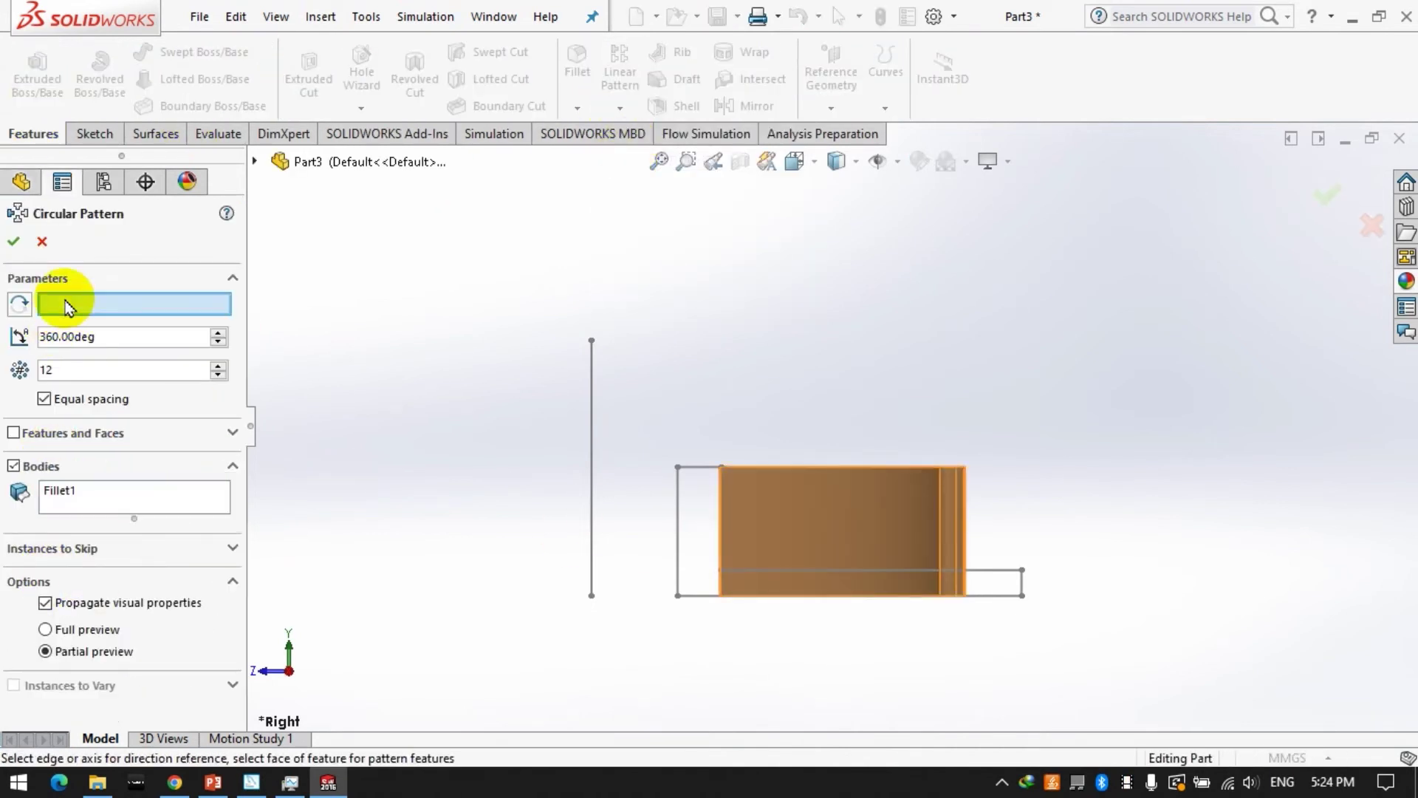
pyautogui.click(590, 369)
pyautogui.moveTo(595, 326); pyautogui.dragTo(574, 417, button='middle')
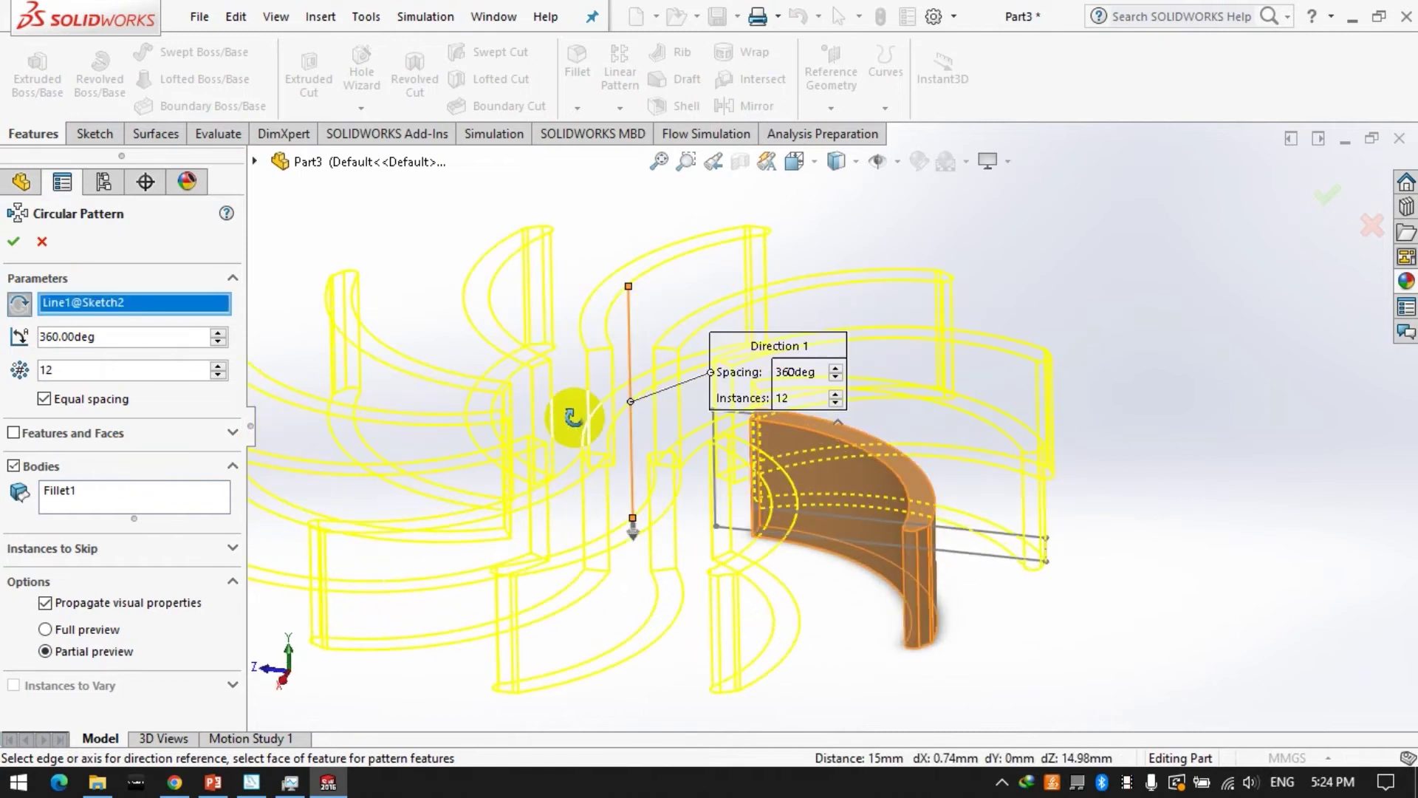
pyautogui.click(14, 248)
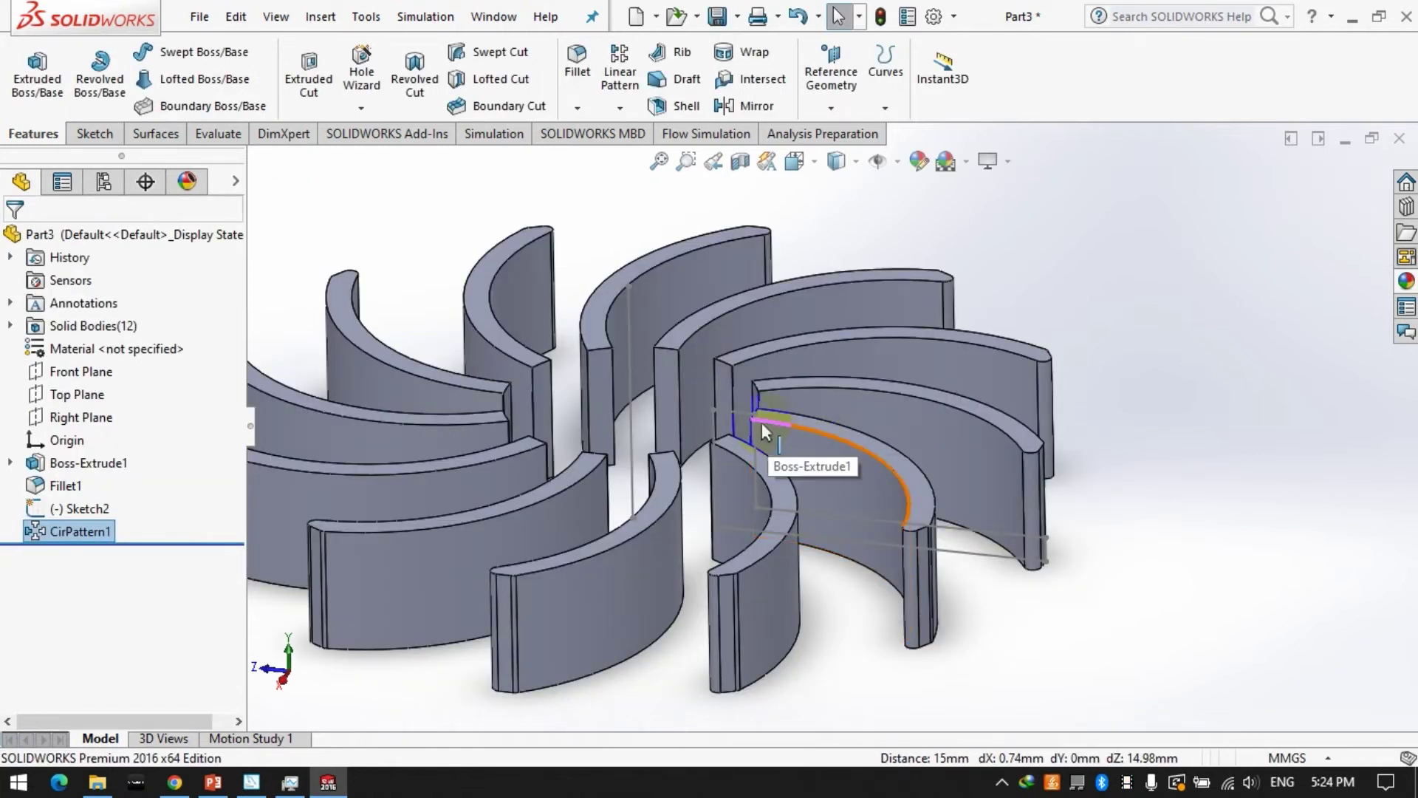
pyautogui.click(79, 508)
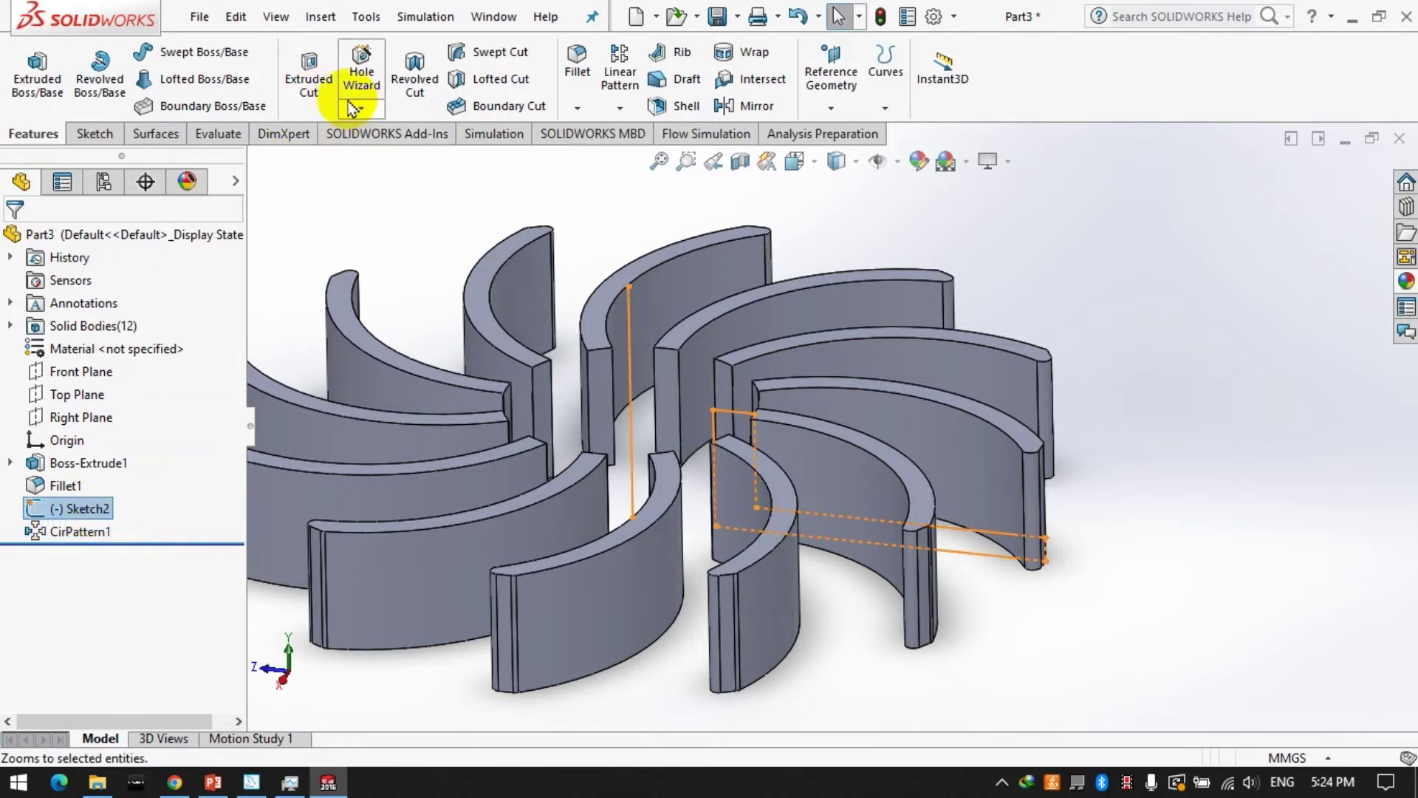
# - Revolve Sketch2's region as a solid, not thin, about its vertical line
pyautogui.click(99, 74)
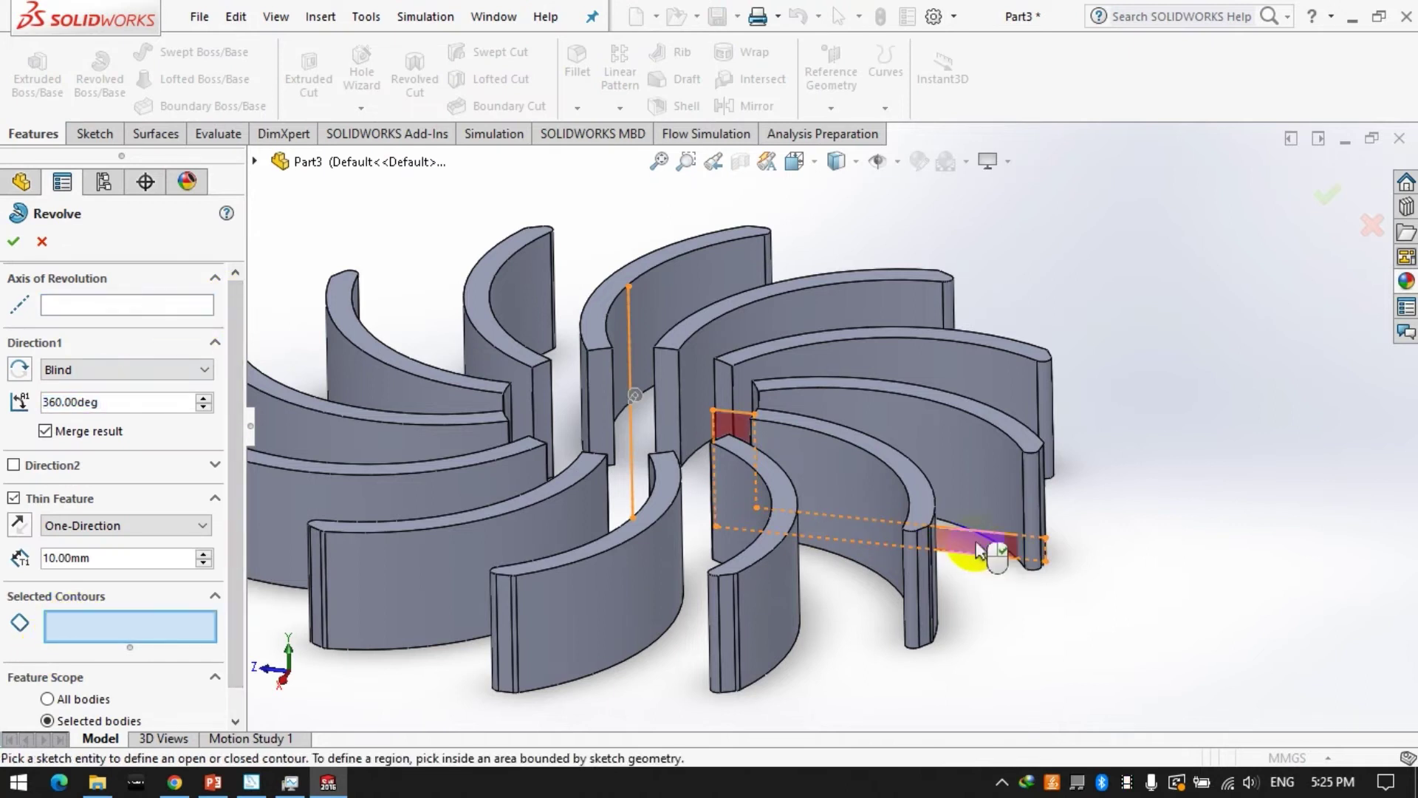
pyautogui.click(997, 559)
pyautogui.click(70, 304)
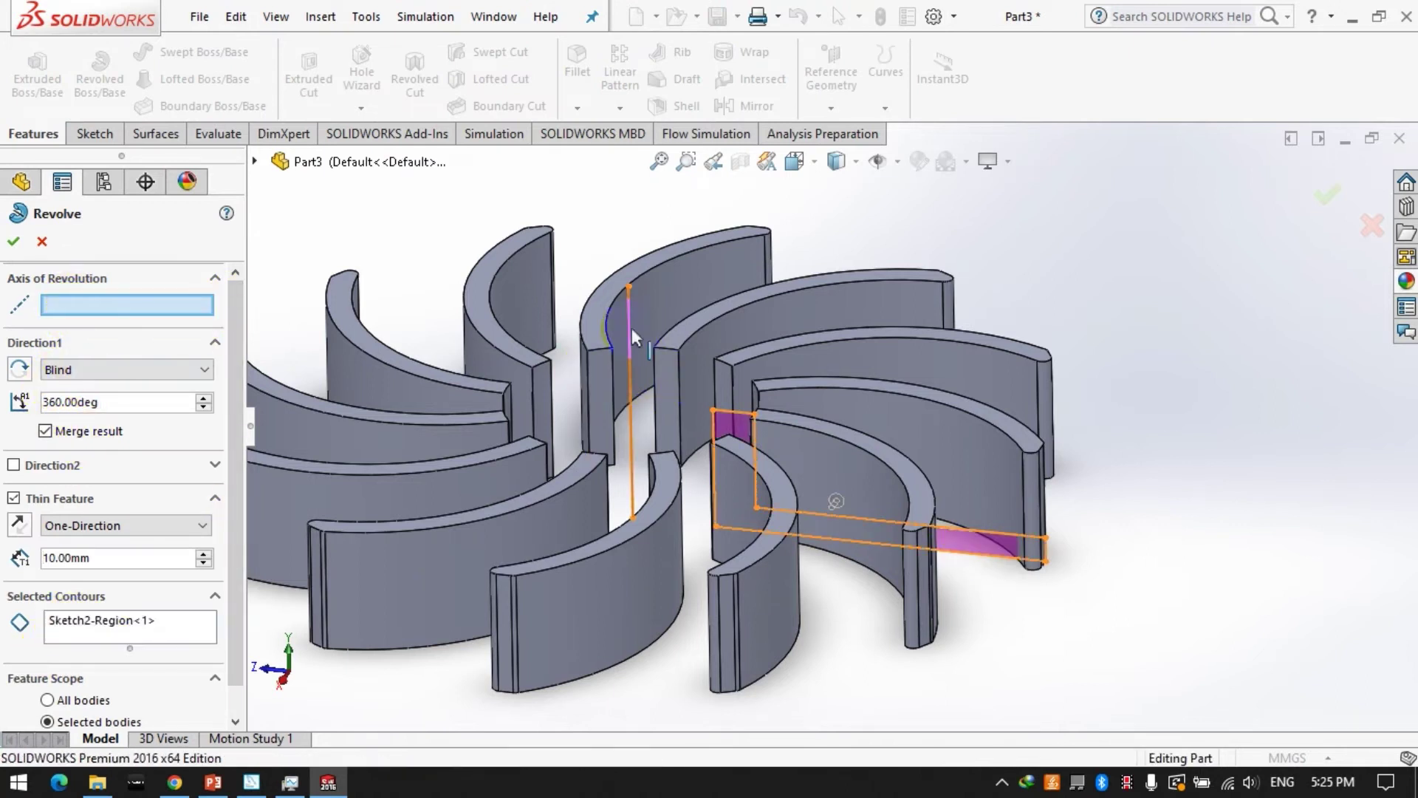
pyautogui.click(631, 326)
pyautogui.moveTo(783, 355); pyautogui.dragTo(775, 406, button='middle')
pyautogui.click(18, 528)
pyautogui.click(13, 498)
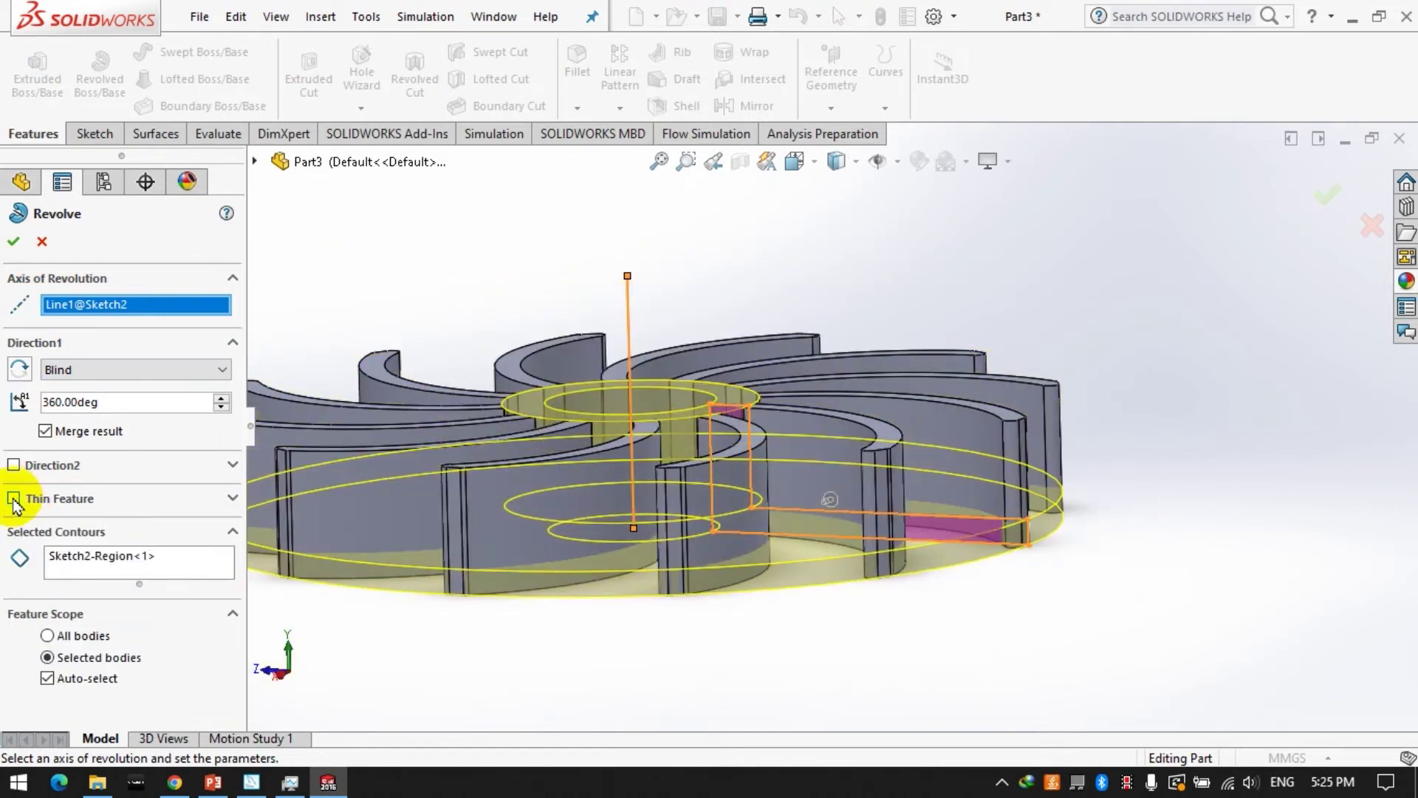
pyautogui.click(13, 241)
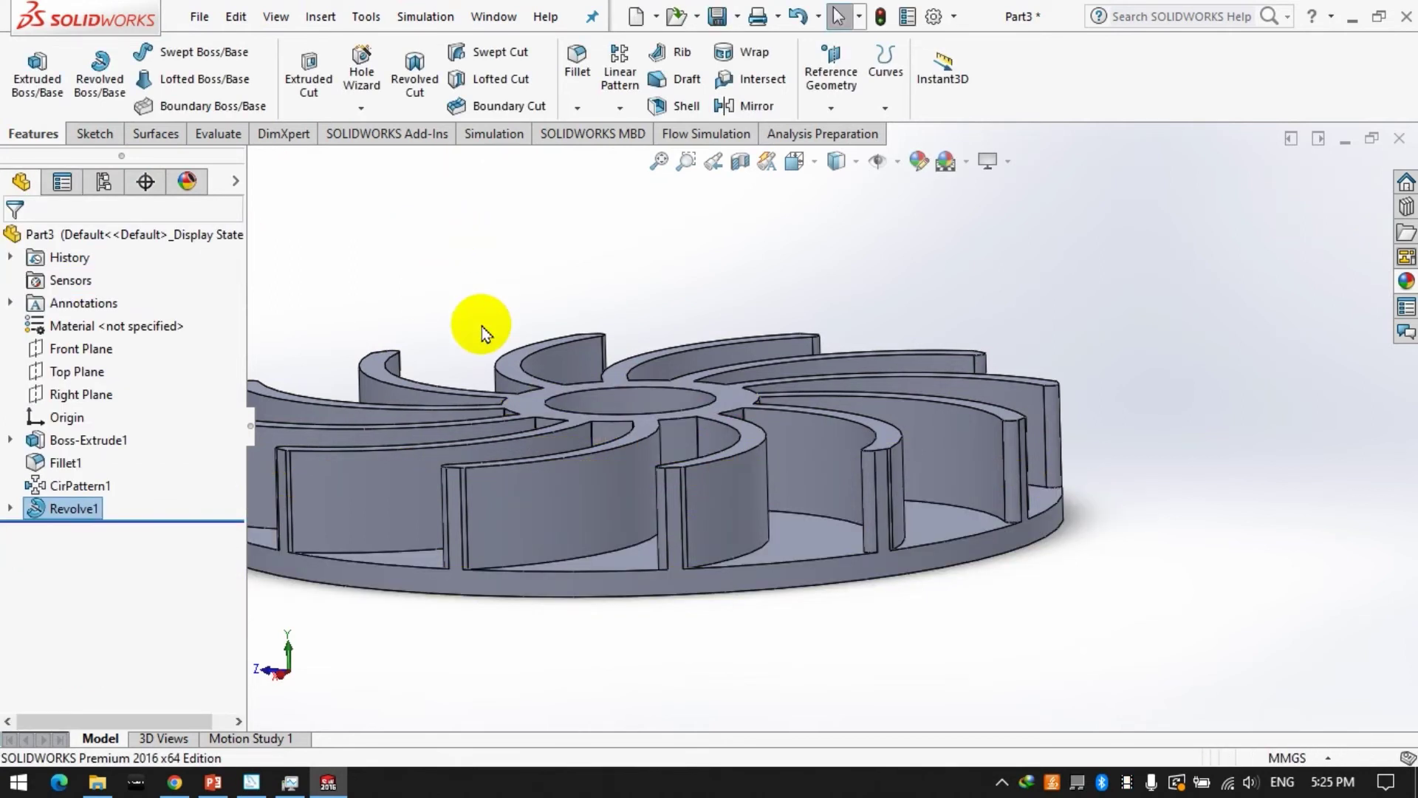
pyautogui.moveTo(482, 326); pyautogui.dragTo(744, 432, button='middle')
# - Start a sketch on the Front Plane and draw a corner rectangle above the base
pyautogui.press('f')
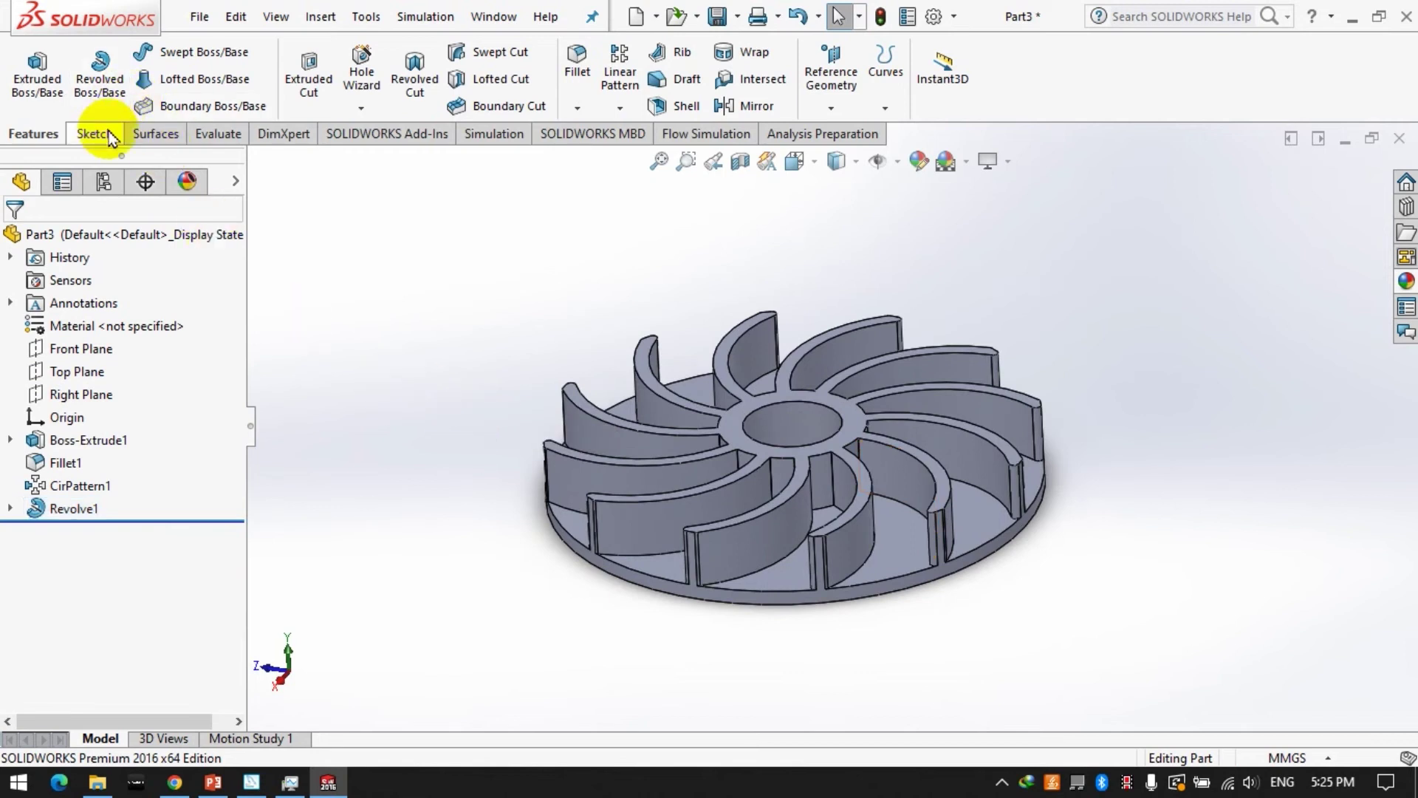
pyautogui.click(108, 131)
pyautogui.click(28, 63)
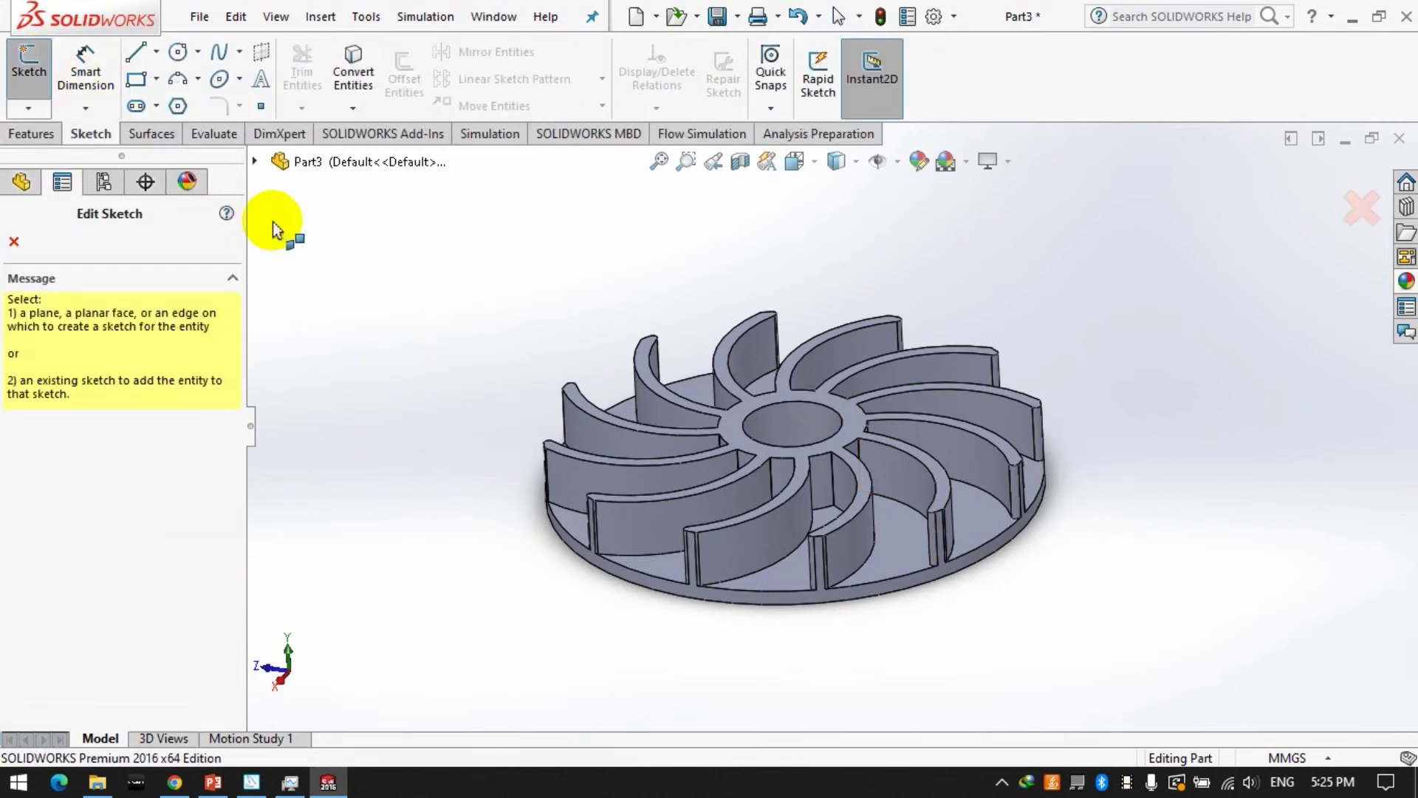
pyautogui.click(255, 162)
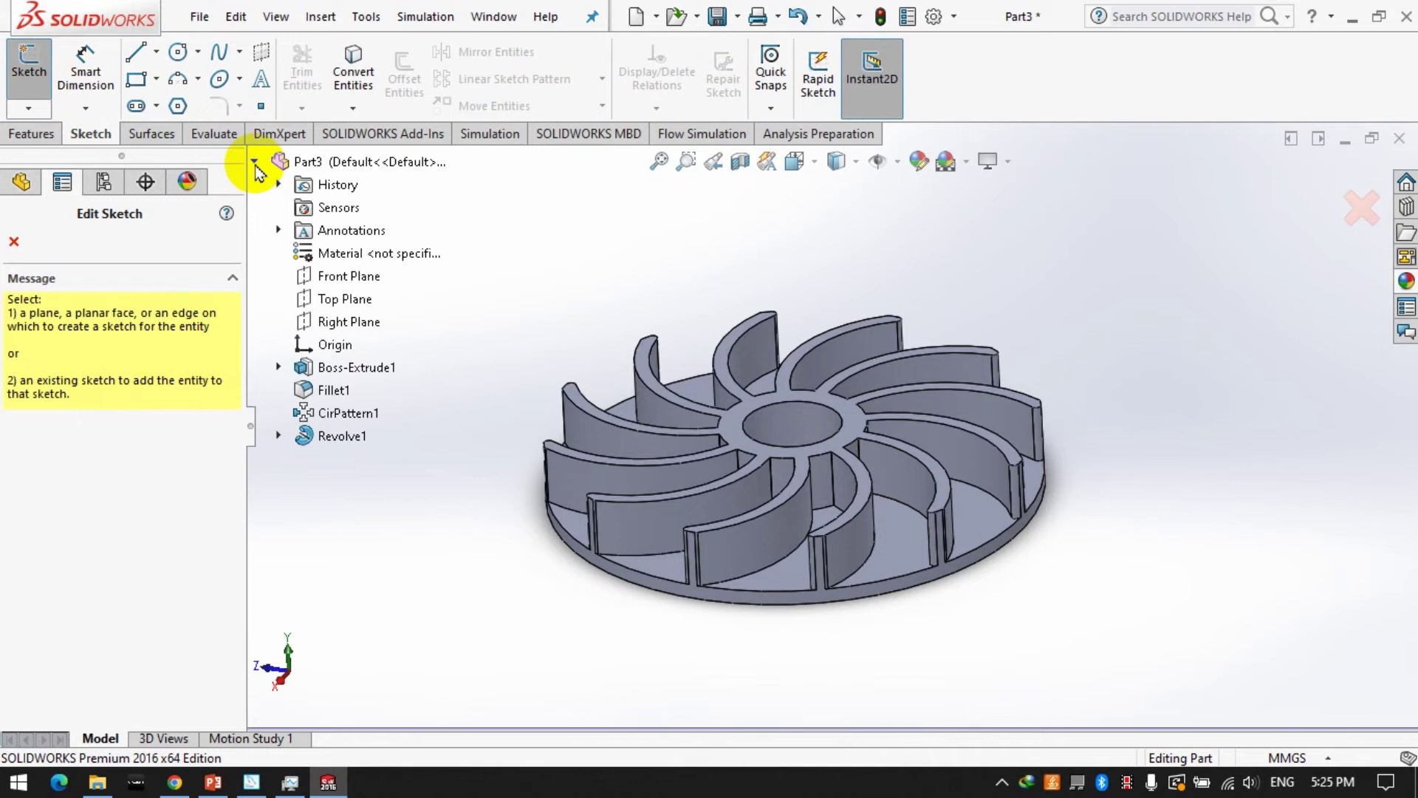
pyautogui.click(334, 279)
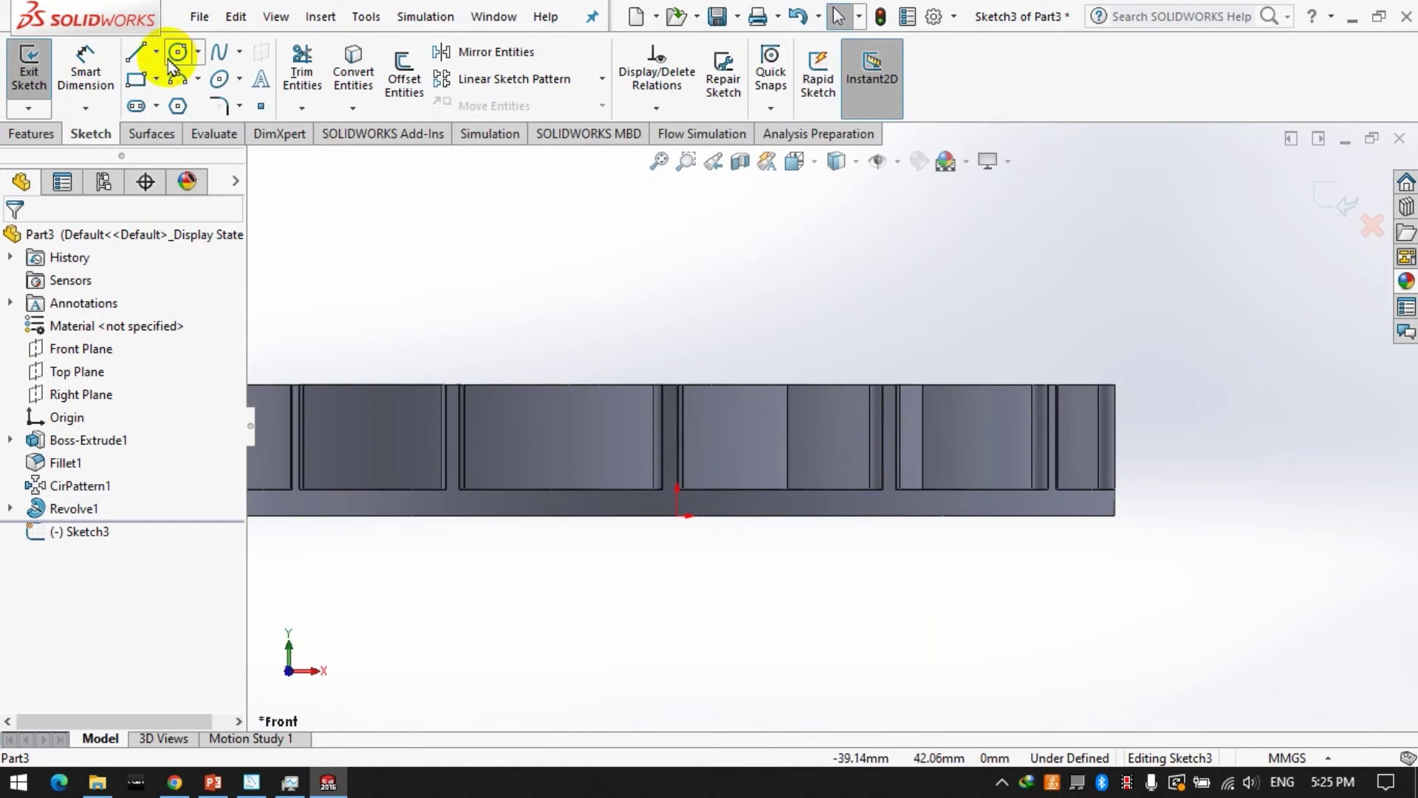
pyautogui.click(136, 79)
pyautogui.click(733, 253)
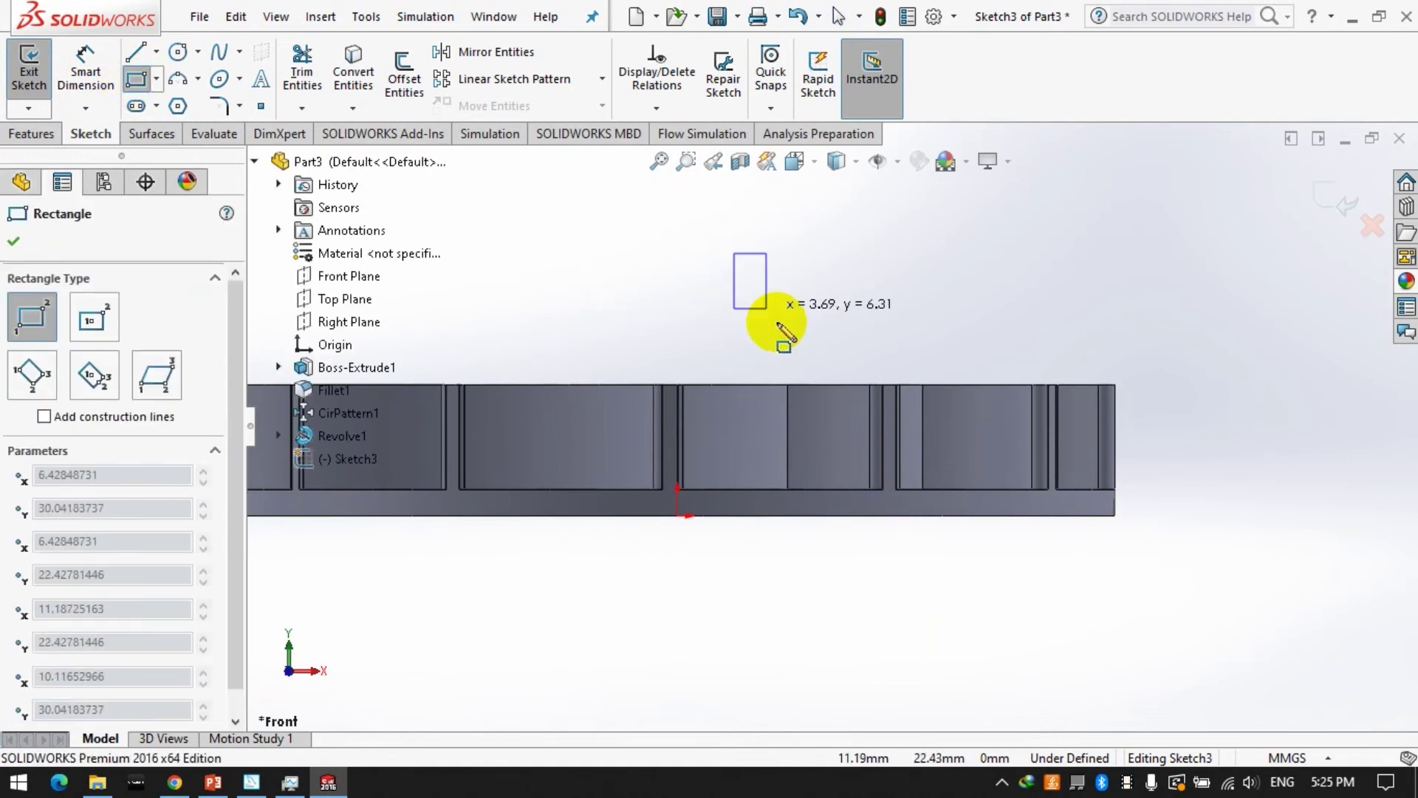
pyautogui.click(803, 333)
# - Dimension the rectangle 15 mm from the origin and 5 mm wide
pyautogui.click(86, 70)
pyautogui.click(675, 517)
pyautogui.click(734, 297)
pyautogui.click(700, 214)
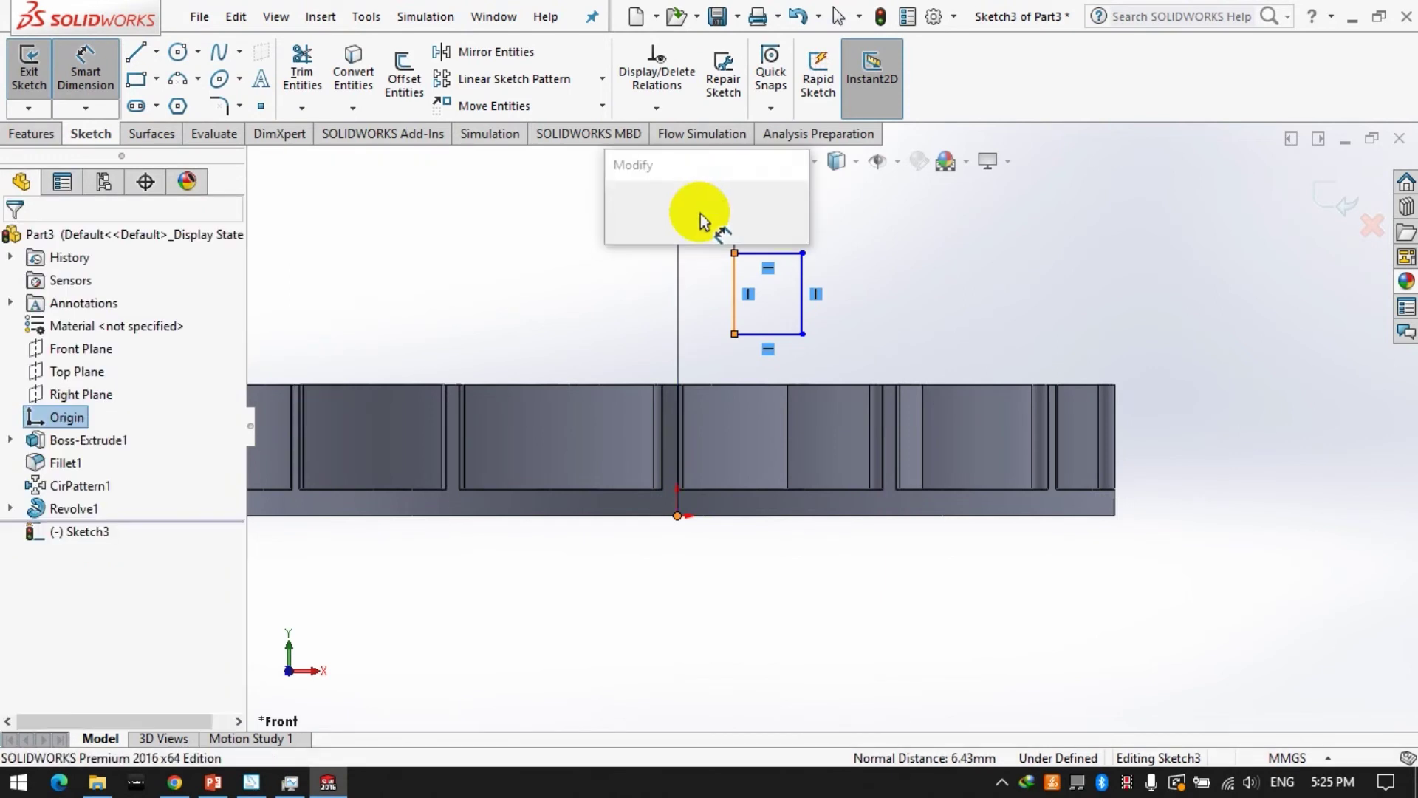
pyautogui.write('15')
pyautogui.press('Return')
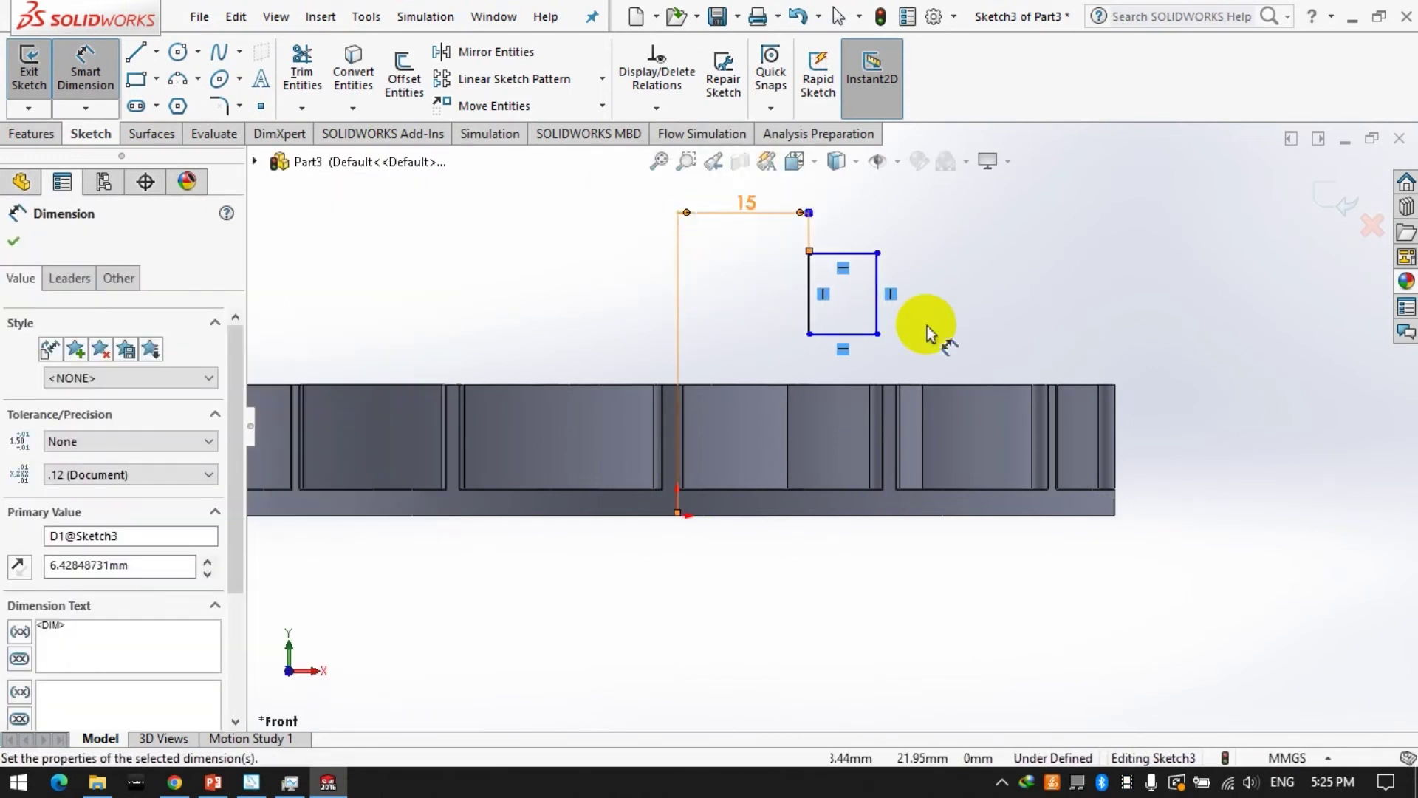
pyautogui.click(878, 288)
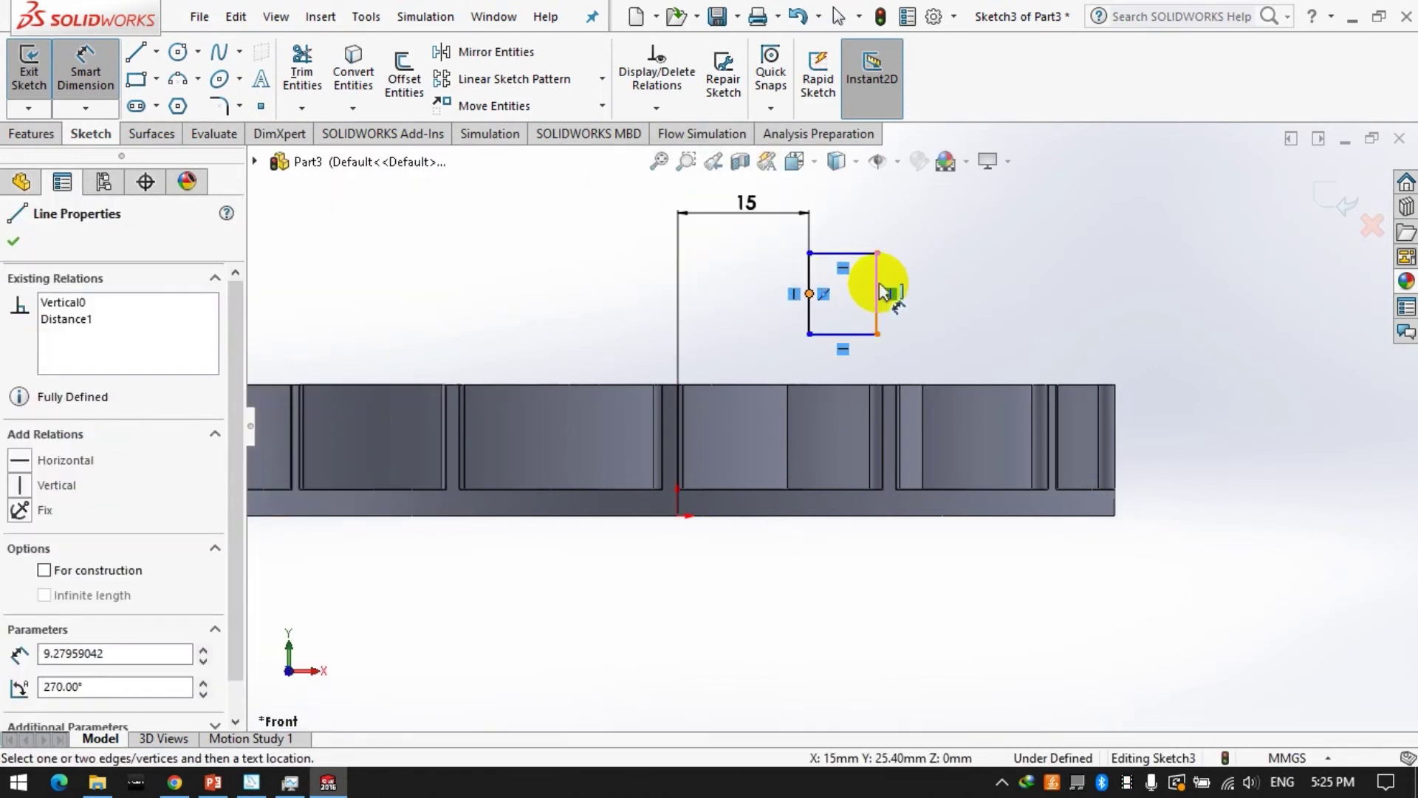
pyautogui.click(984, 291)
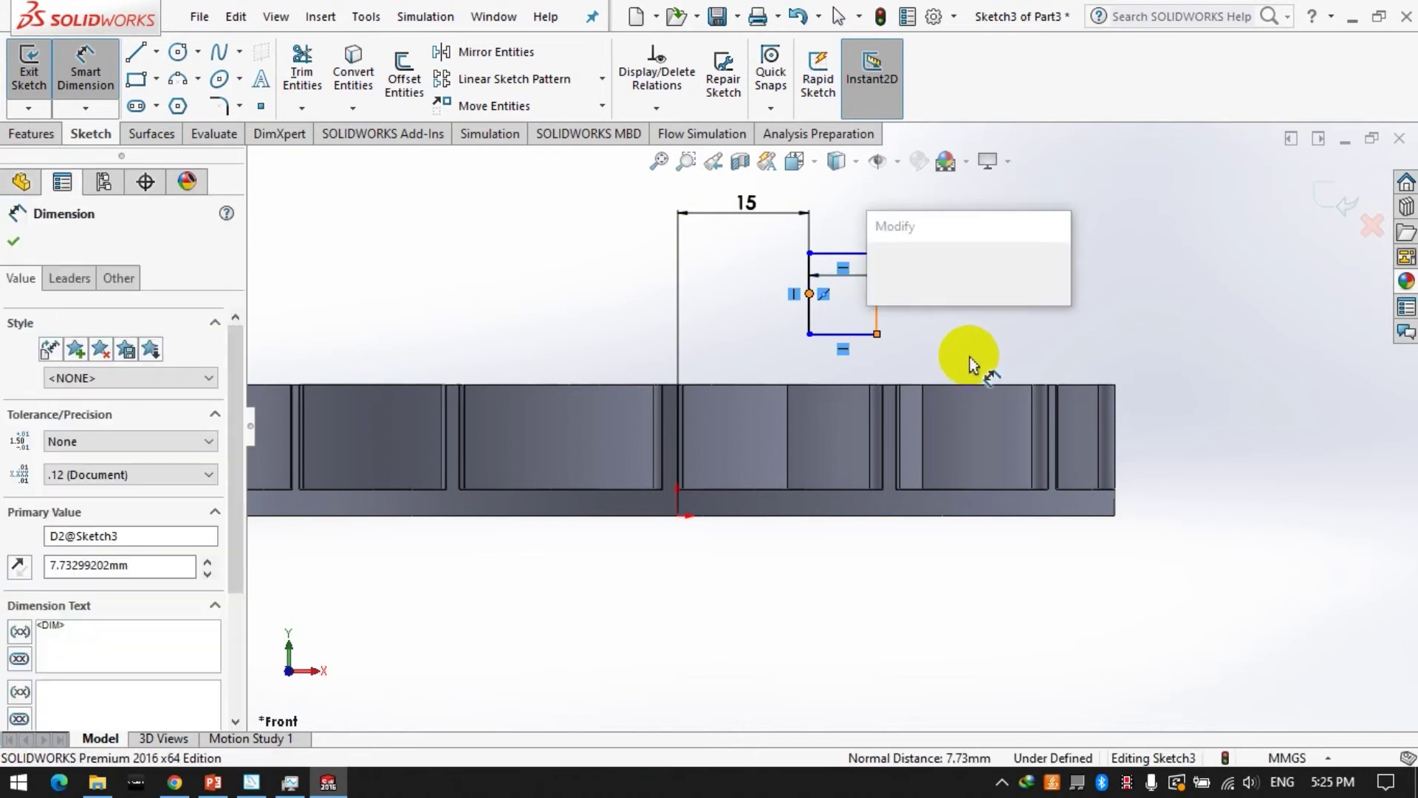
pyautogui.write('5')
pyautogui.press('Return')
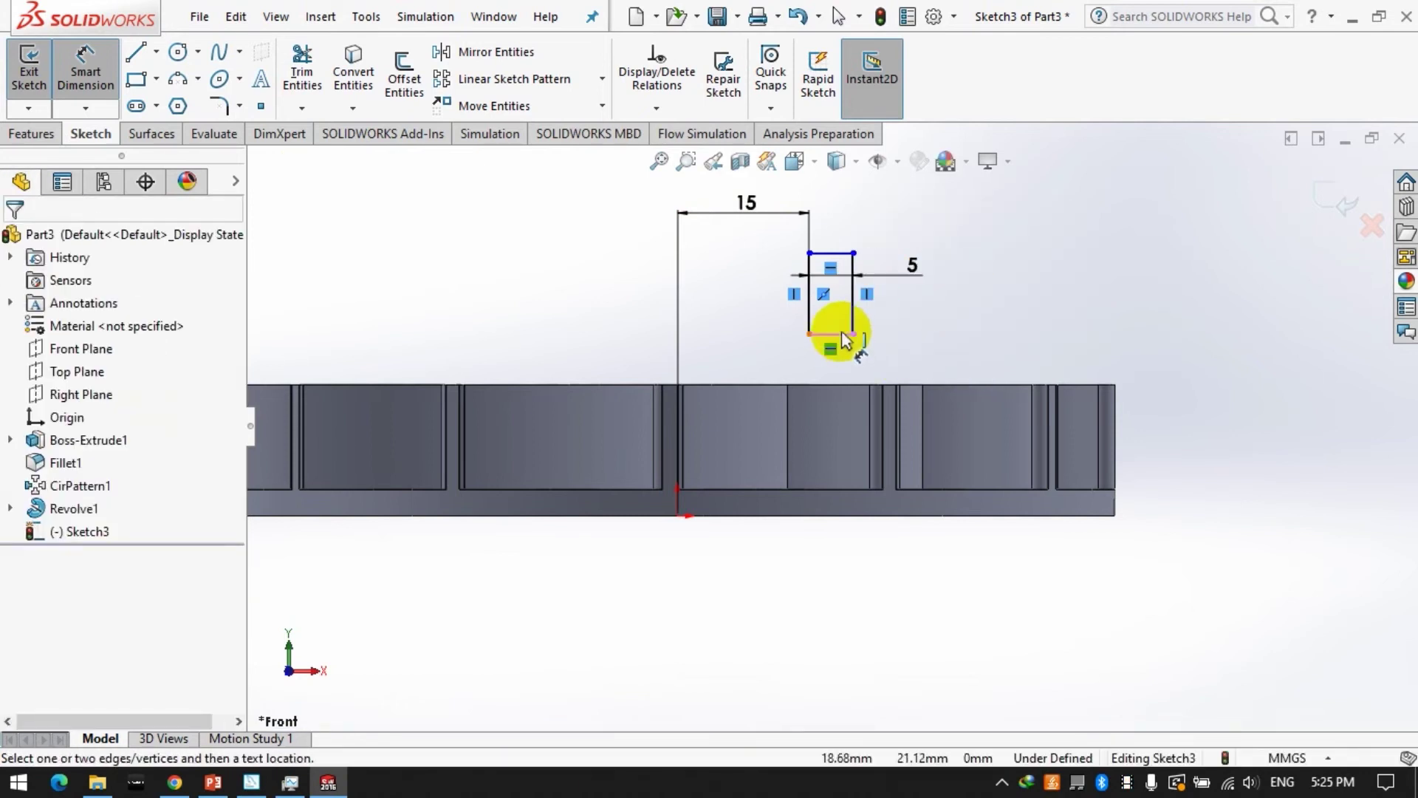
pyautogui.click(218, 105)
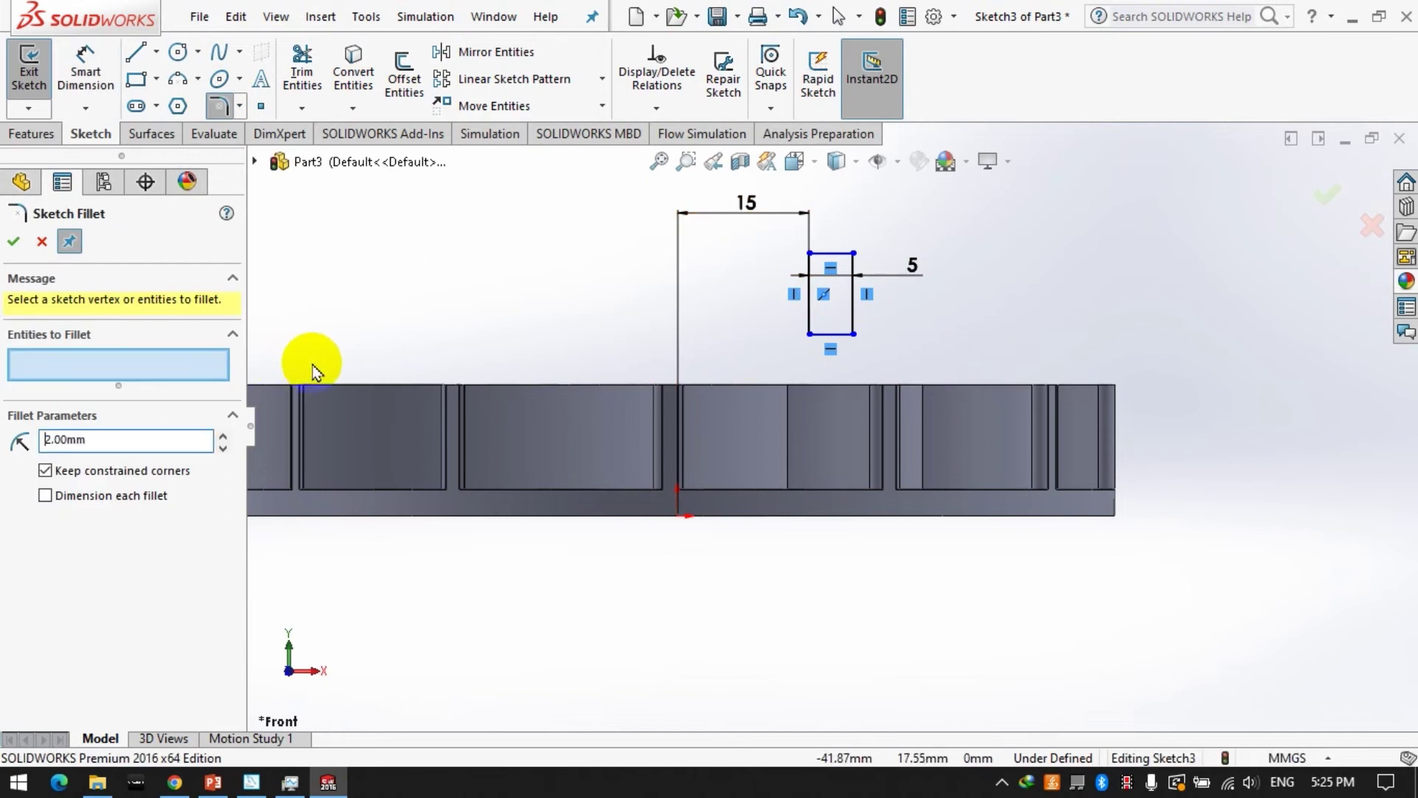
# - Fillet the rectangle's corners by 2 mm and set the rounded end 10 mm above the origin
pyautogui.moveTo(905, 371); pyautogui.dragTo(781, 320)
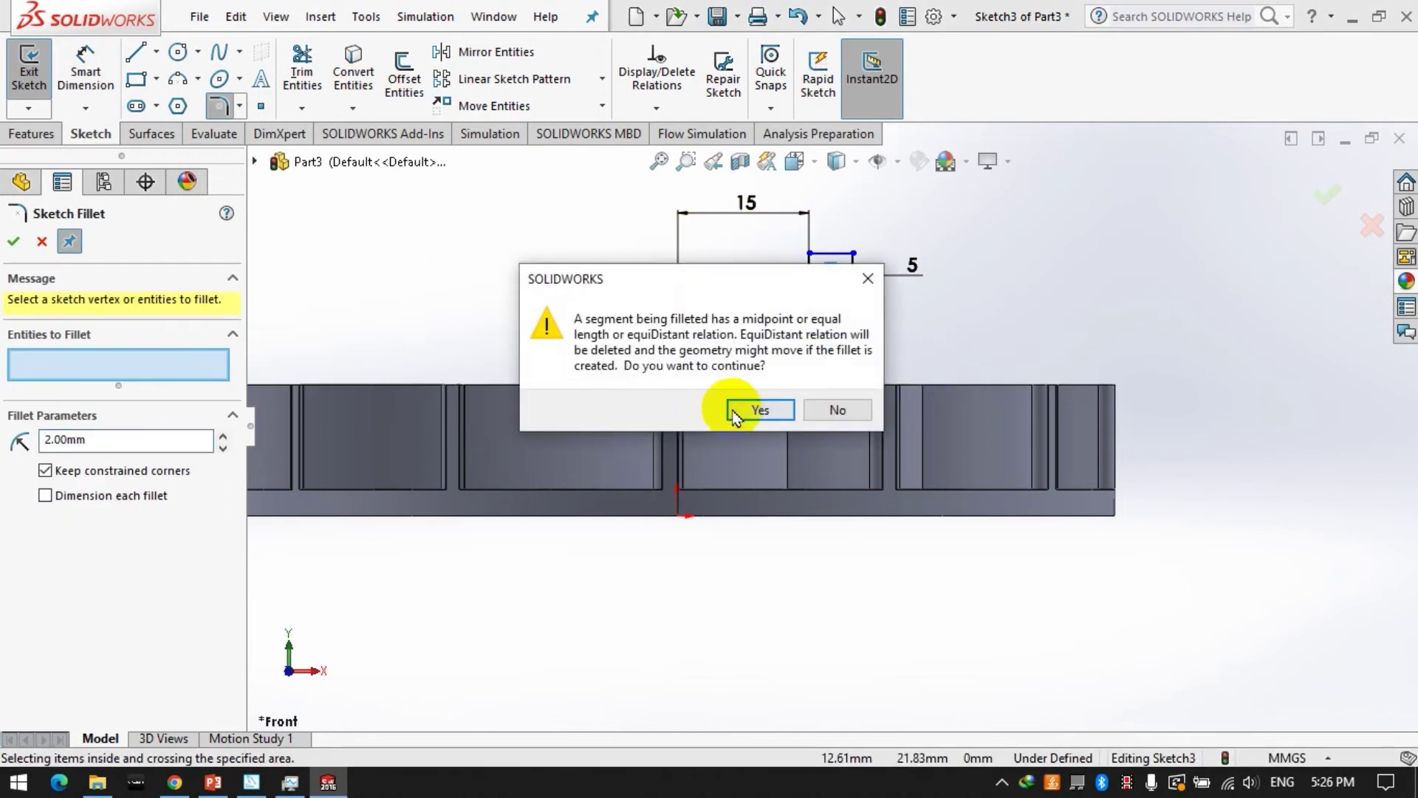
pyautogui.click(759, 410)
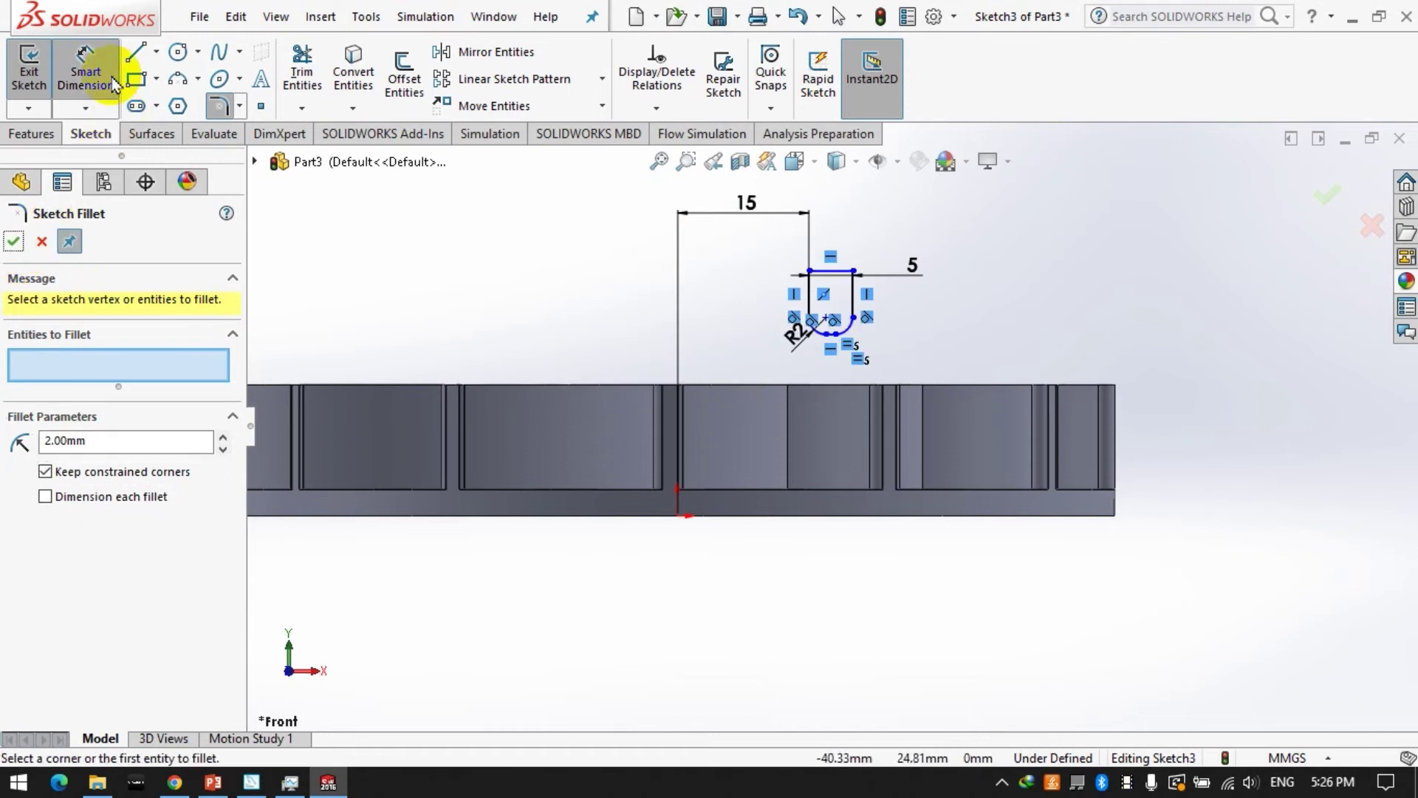
pyautogui.press('Escape')
pyautogui.click(825, 336)
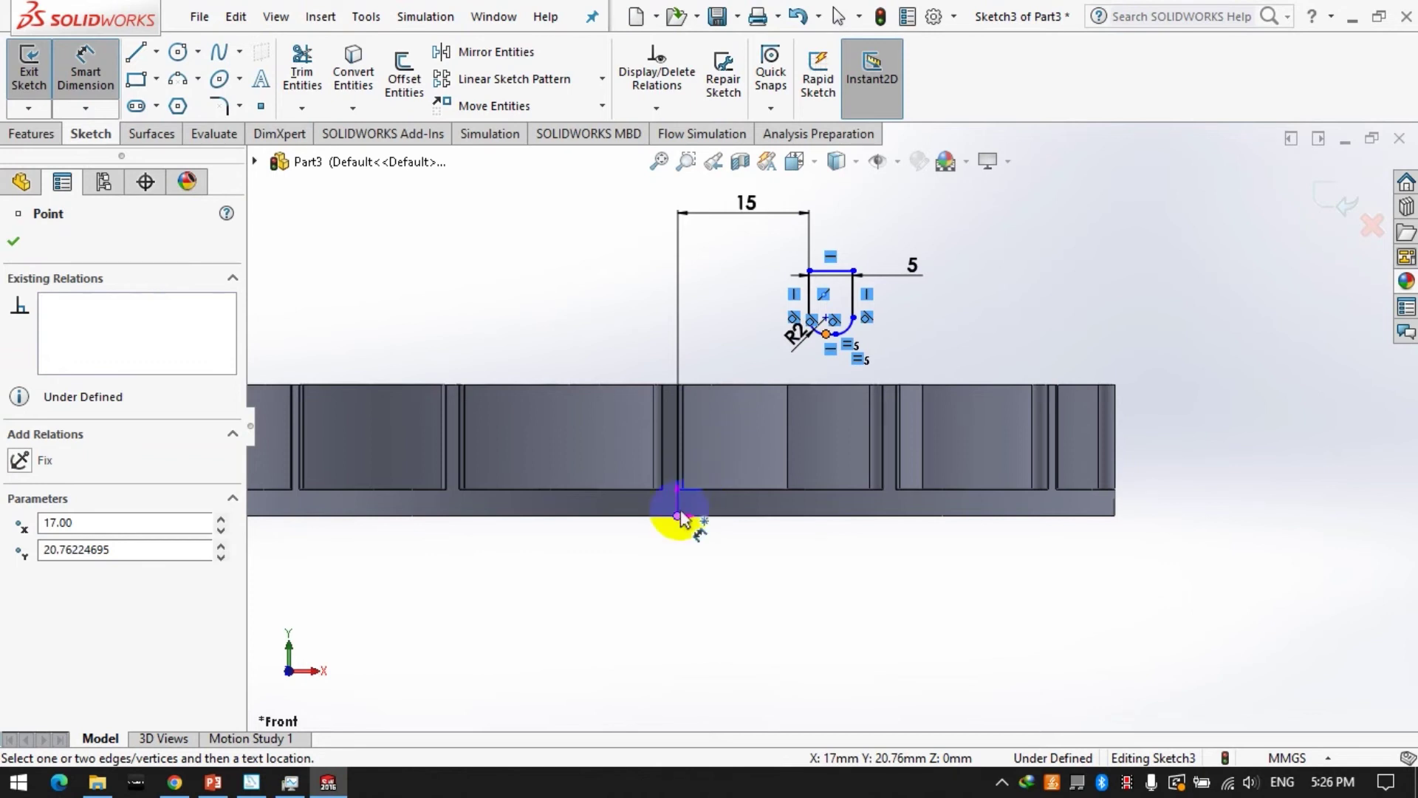
pyautogui.click(677, 515)
pyautogui.click(1222, 517)
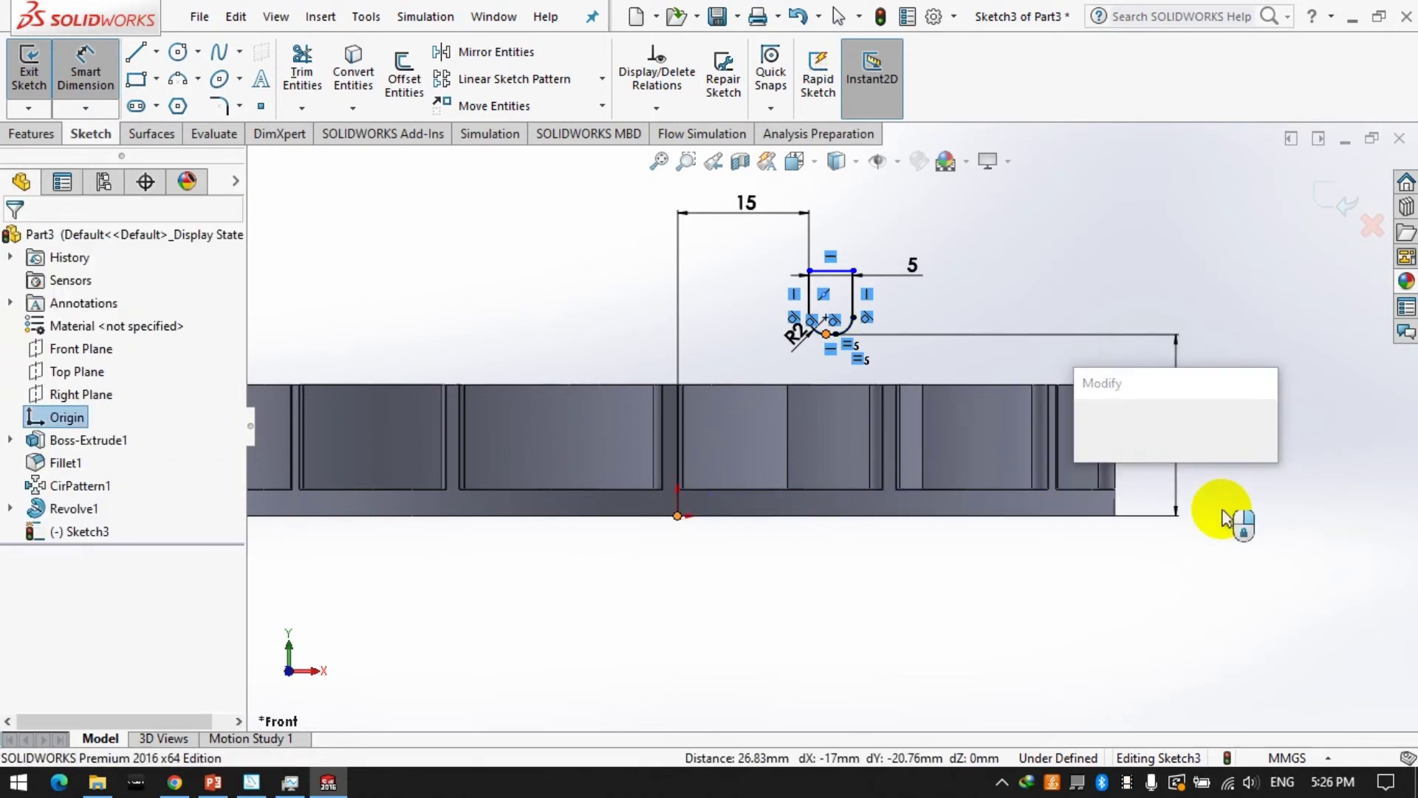
pyautogui.write('10')
pyautogui.press('Return')
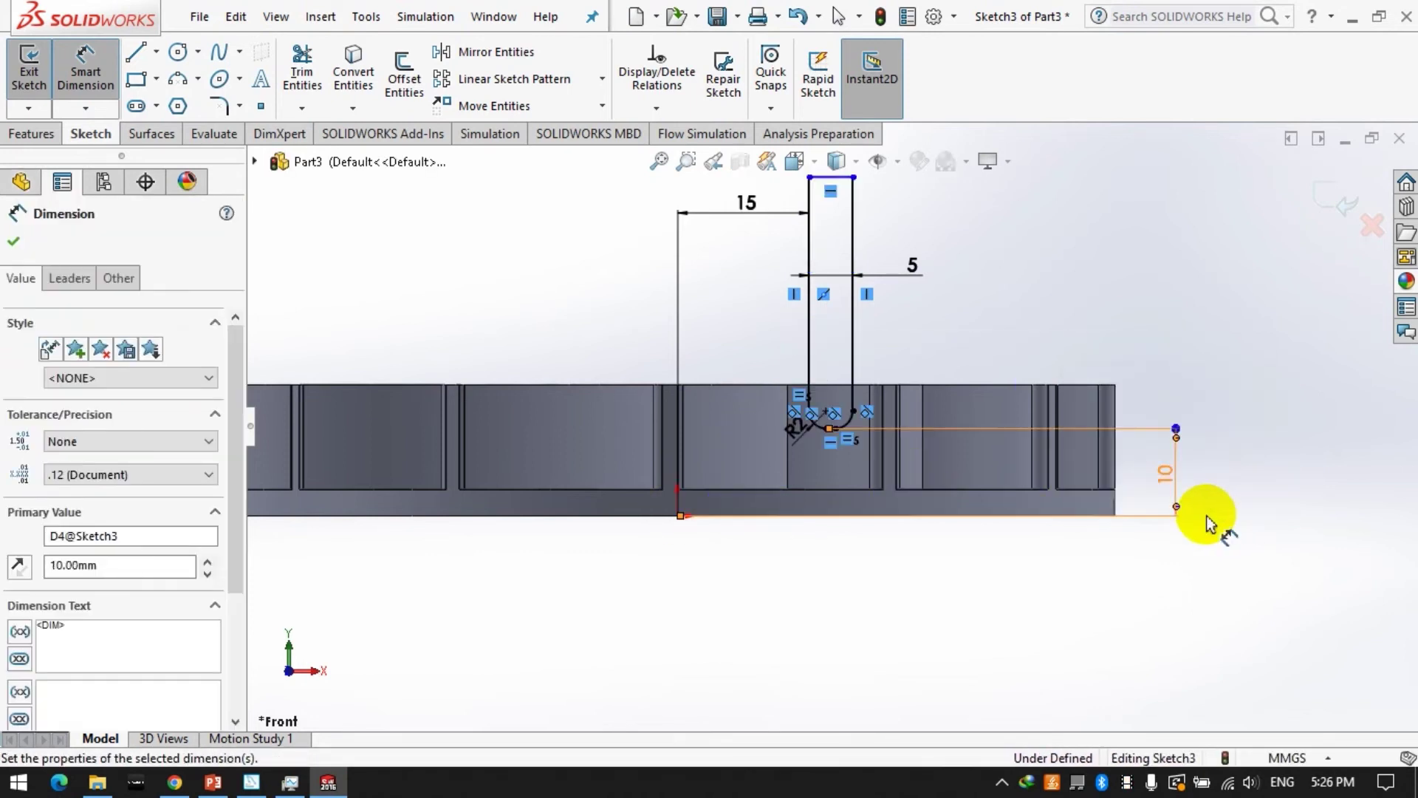
pyautogui.click(1082, 563)
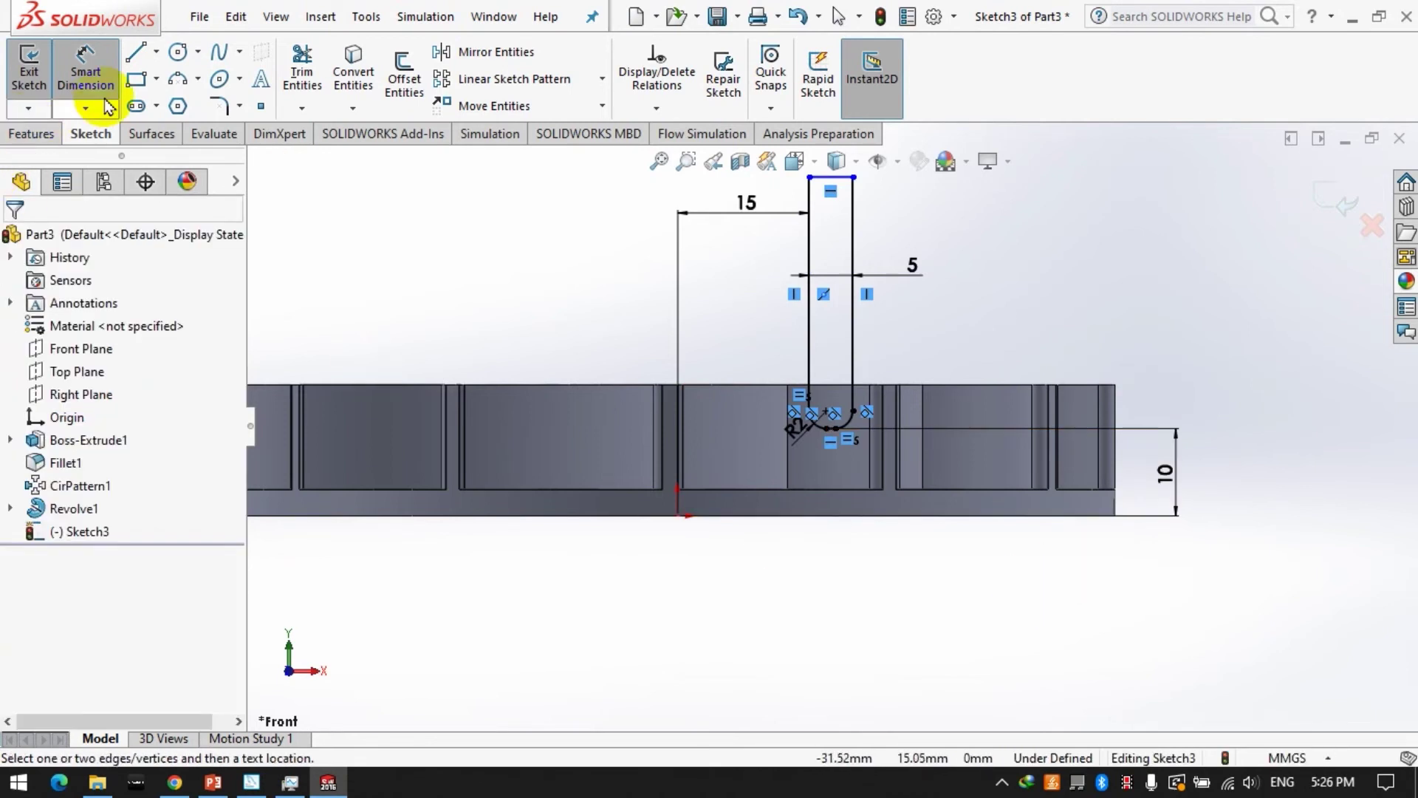
# - Draw a vertical centerline upward from the origin
pyautogui.click(156, 51)
pyautogui.click(185, 101)
pyautogui.click(678, 515)
pyautogui.click(677, 348)
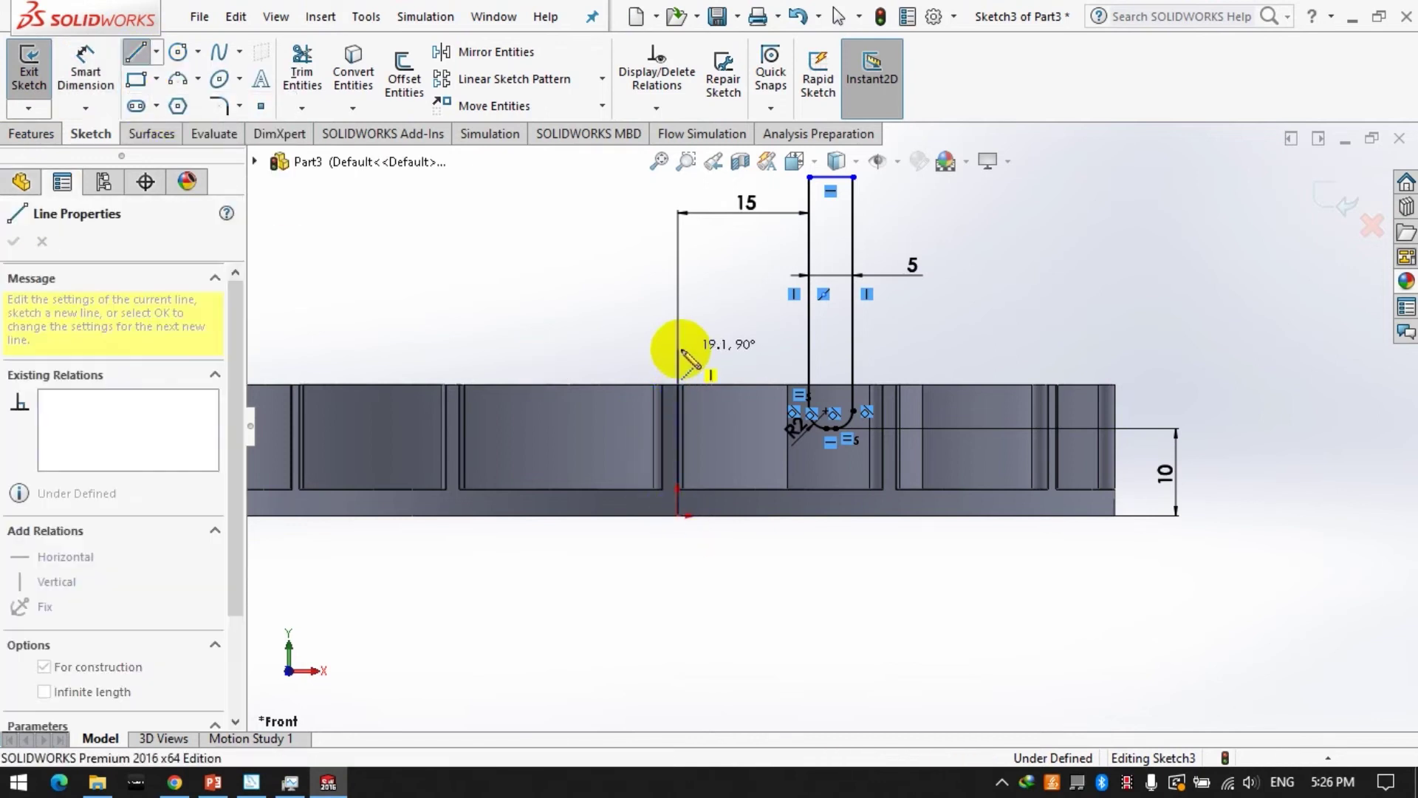
pyautogui.click(33, 133)
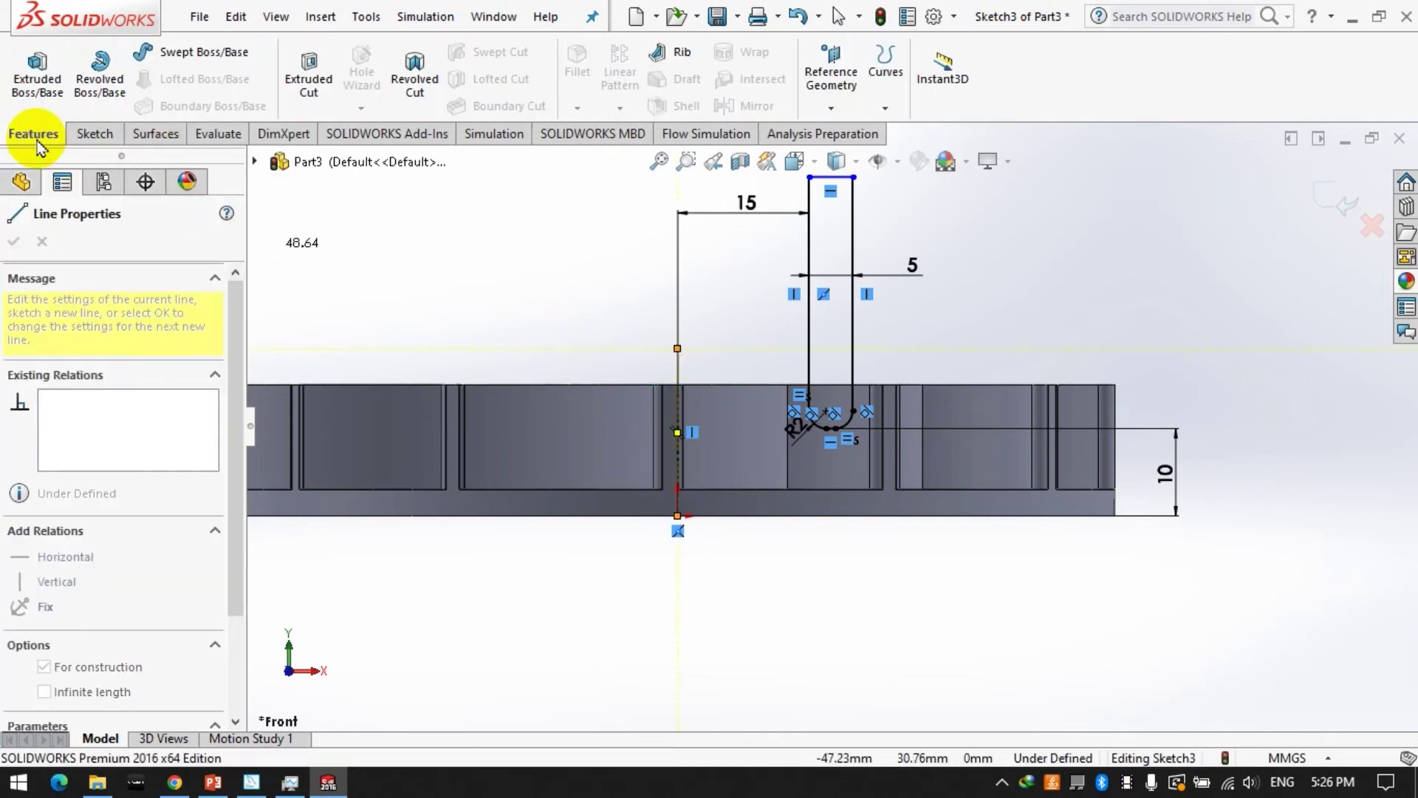
# - Revolve-cut Sketch3 a full 360° about its centerline (Line5)
pyautogui.click(404, 96)
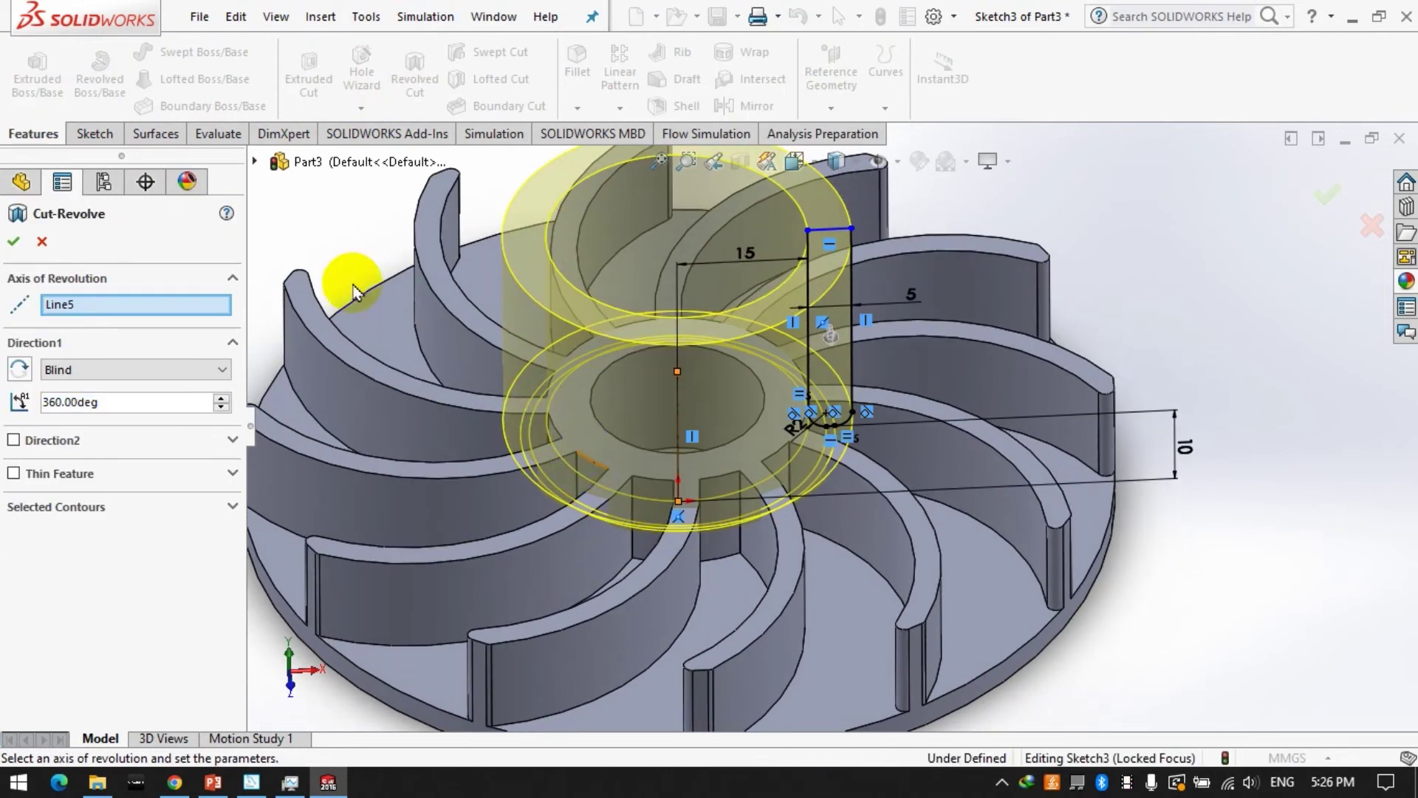
pyautogui.click(13, 241)
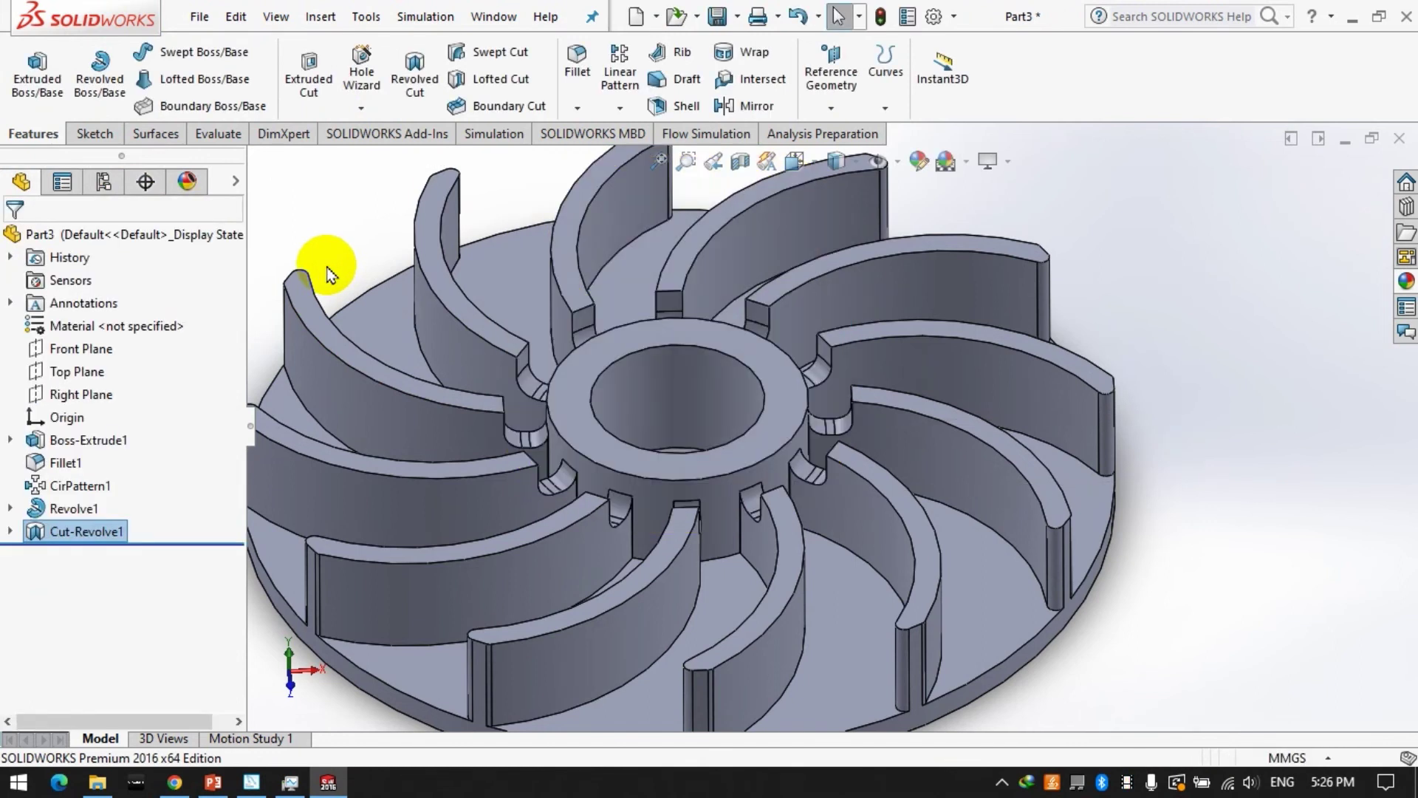
# - Edit Cut-Revolve1's Sketch3, enlarge the 5 mm rectangle width, and exit to rebuild
pyautogui.click(10, 530)
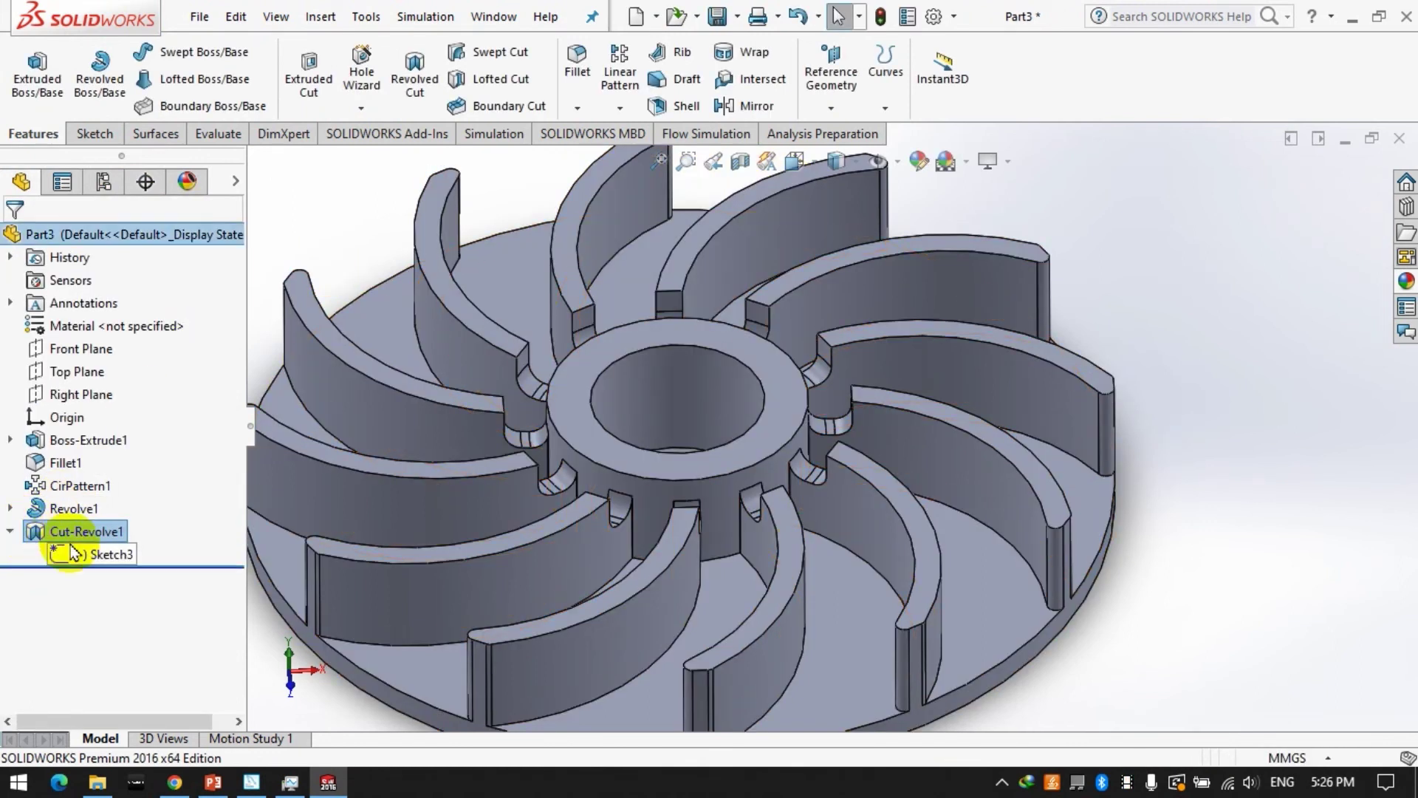
pyautogui.click(109, 554)
pyautogui.click(104, 488)
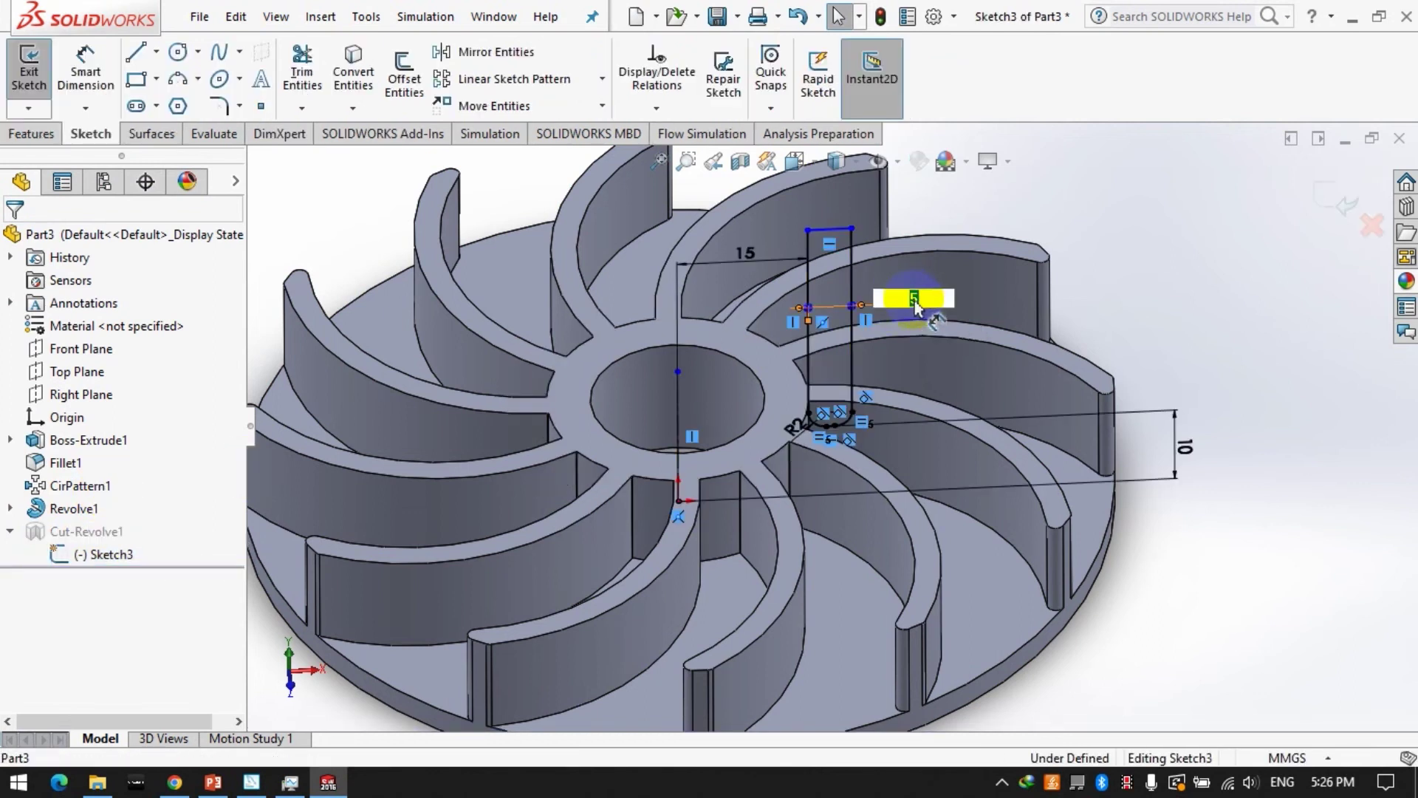
pyautogui.press('Return')
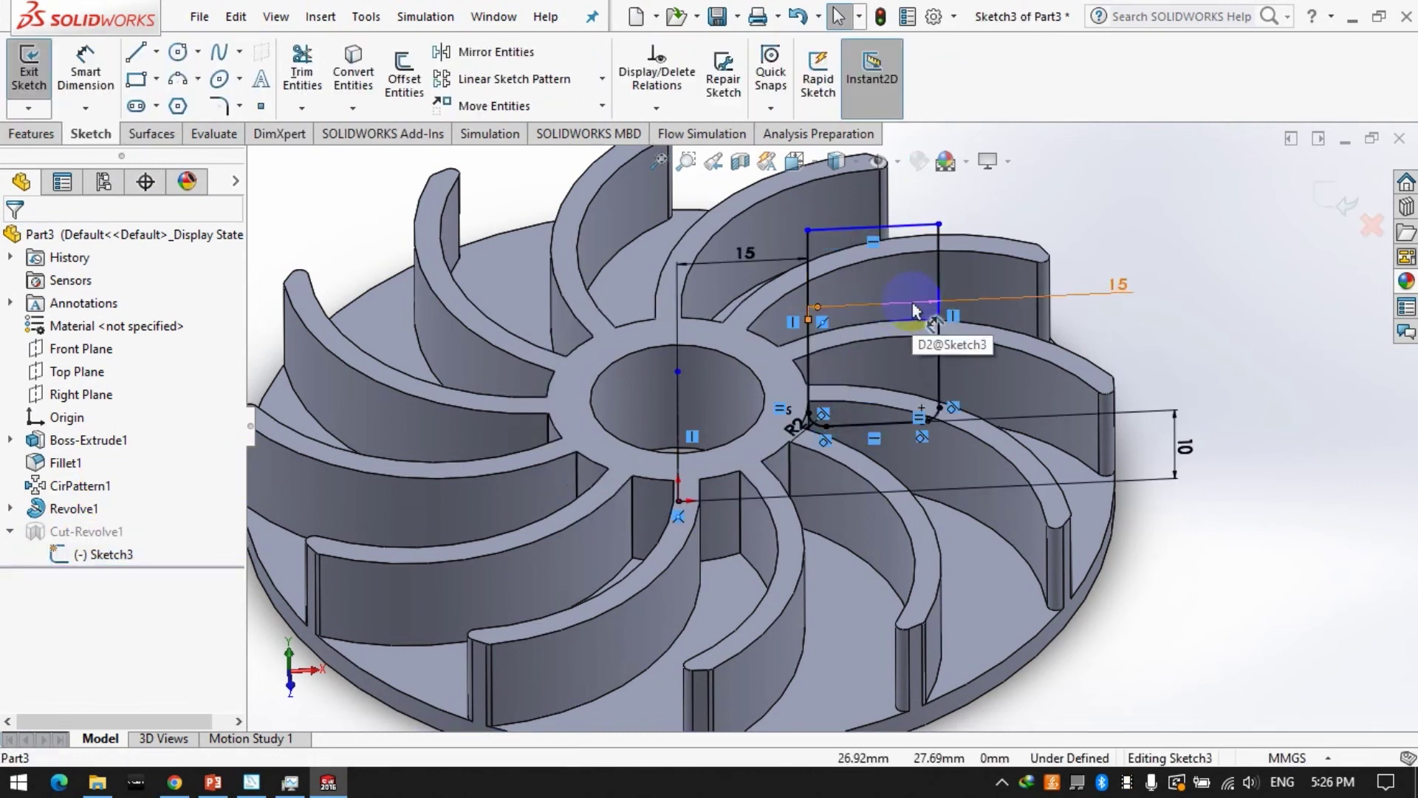
pyautogui.click(1117, 289)
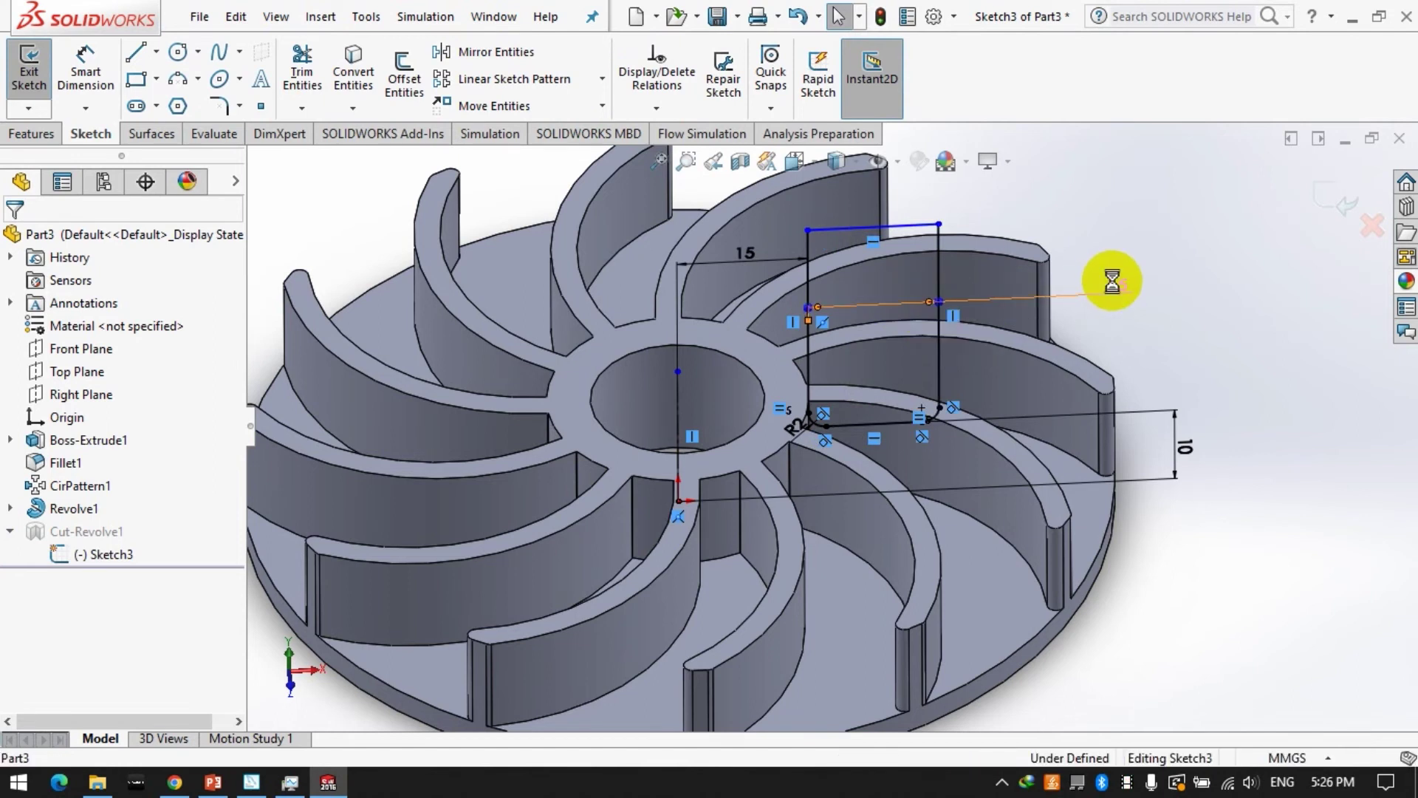
pyautogui.write('10')
pyautogui.press('Return')
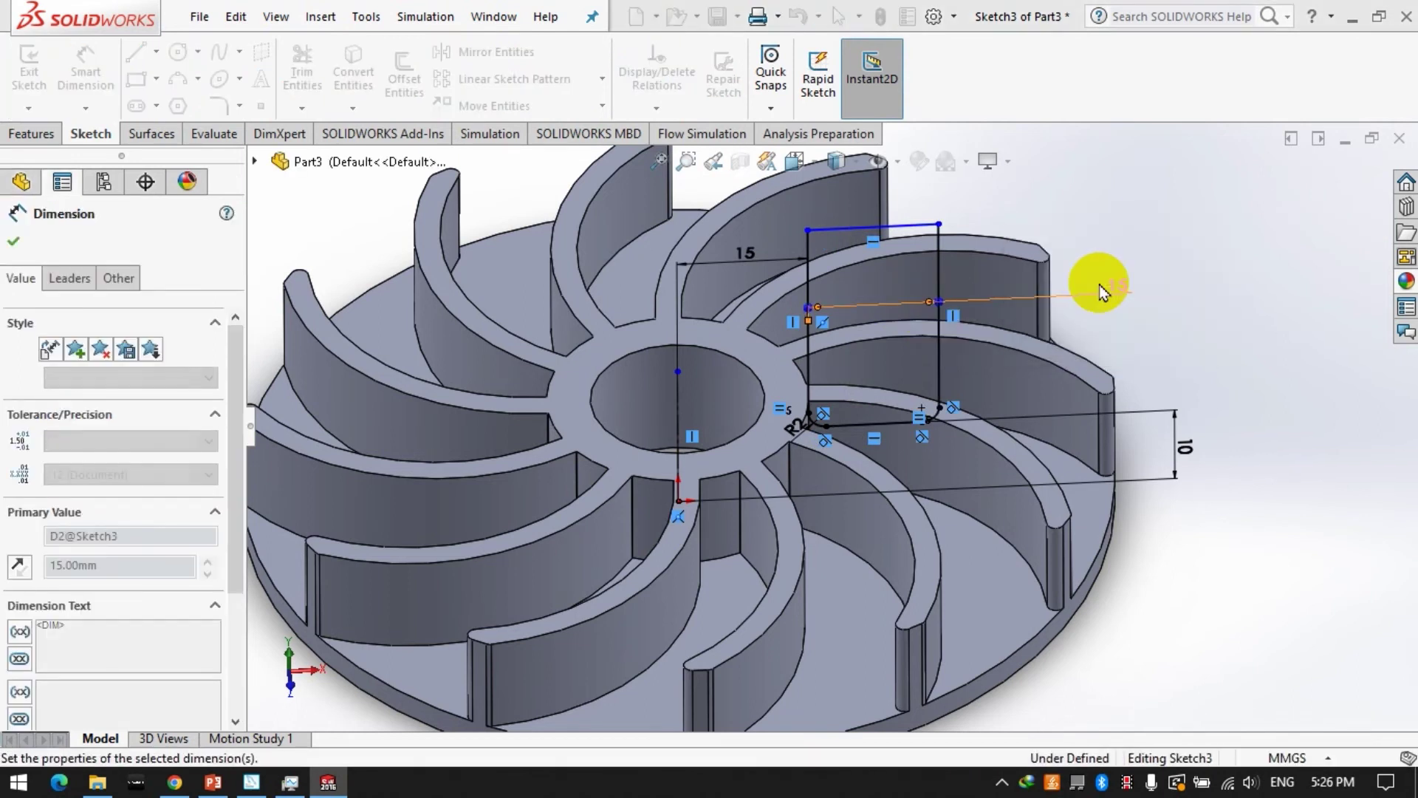
pyautogui.click(1114, 291)
pyautogui.click(24, 92)
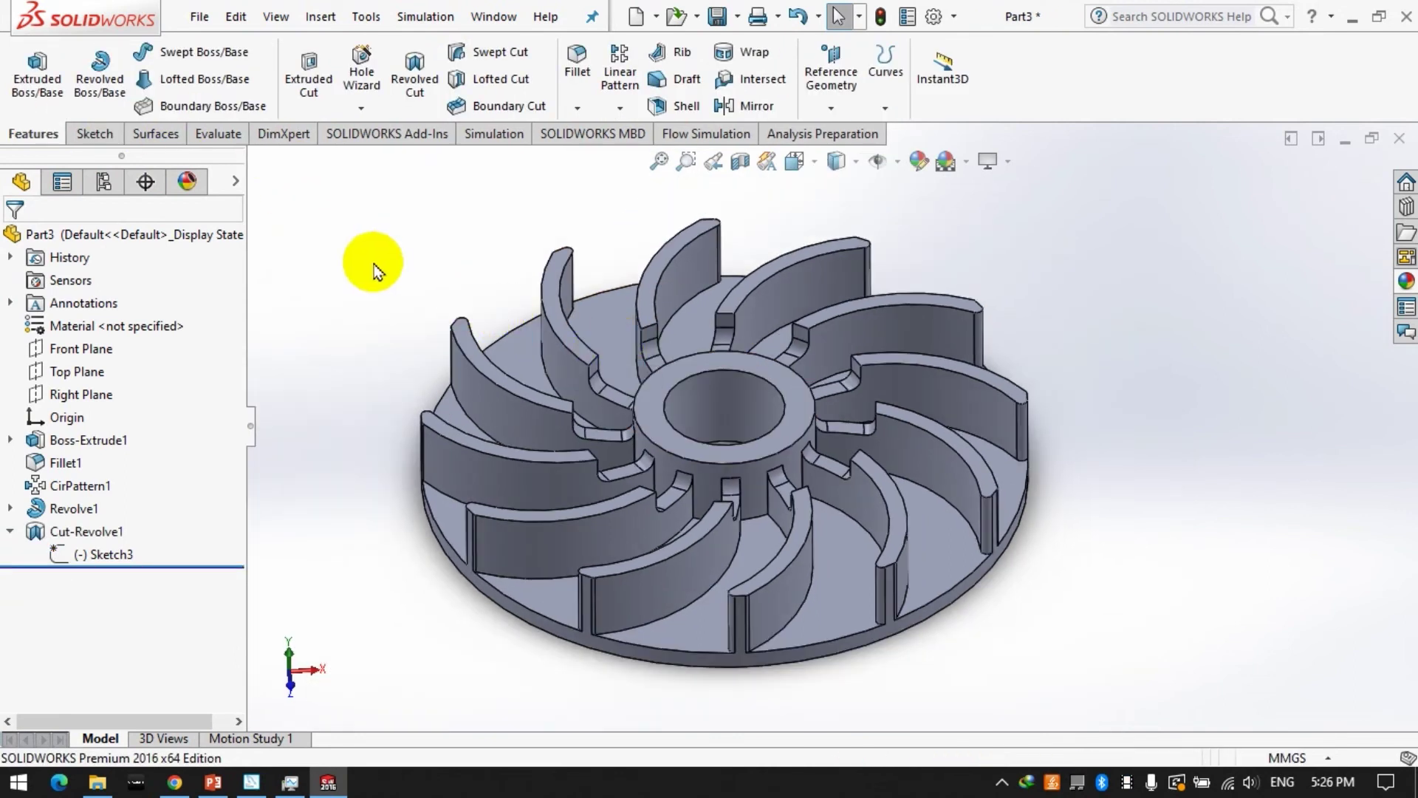
# - Start a fillet and select all twelve blade-to-hub edges
pyautogui.click(578, 65)
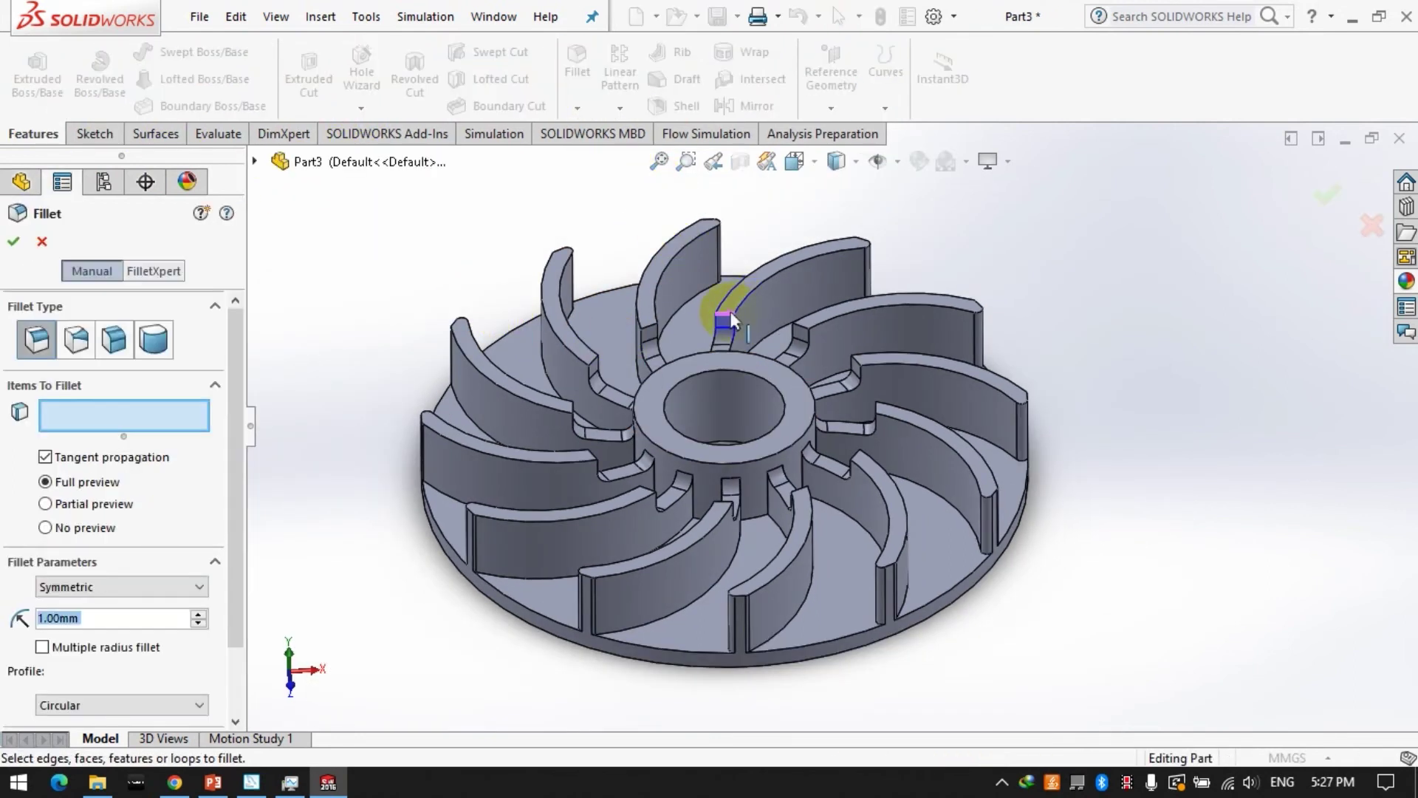
pyautogui.click(788, 338)
pyautogui.click(789, 339)
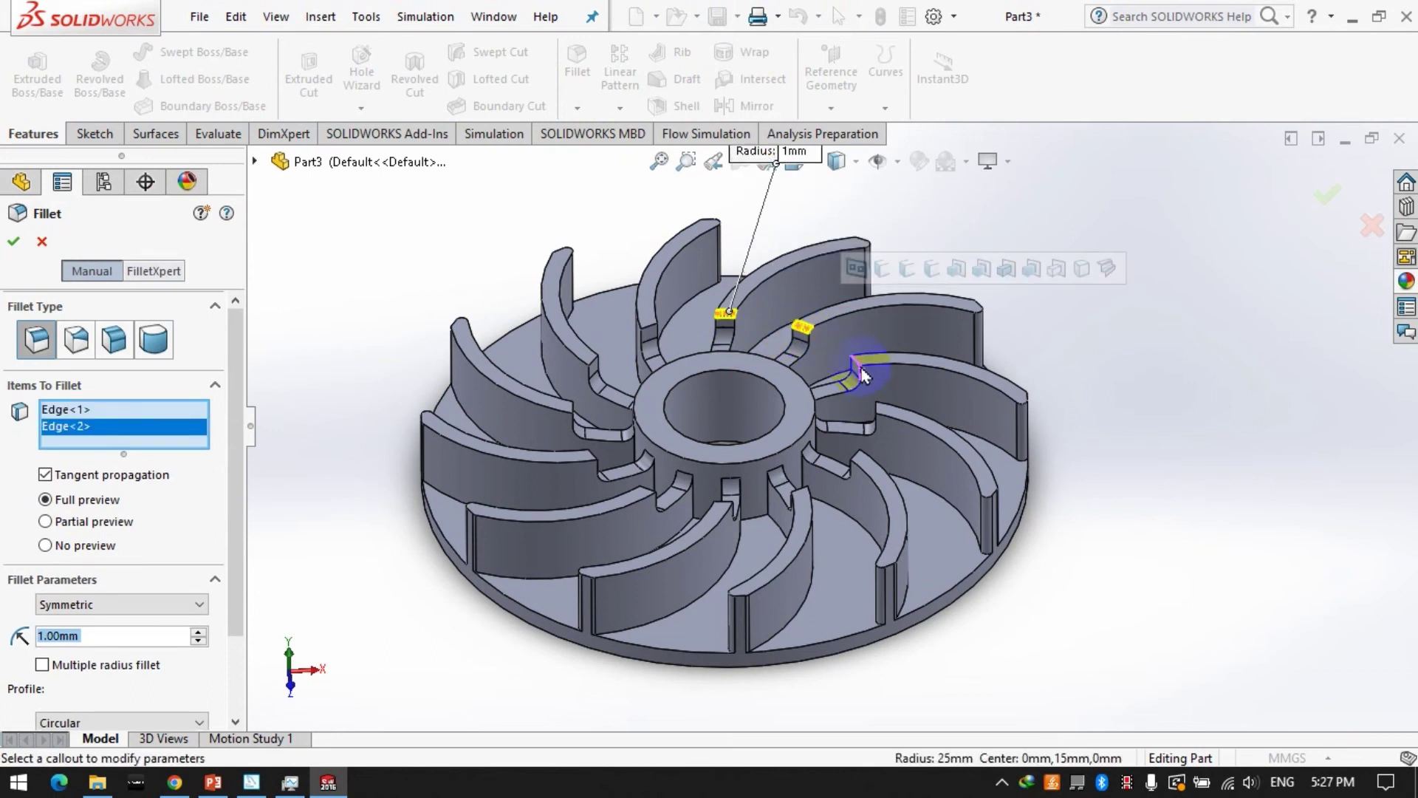
pyautogui.click(861, 373)
pyautogui.click(873, 412)
pyautogui.click(853, 464)
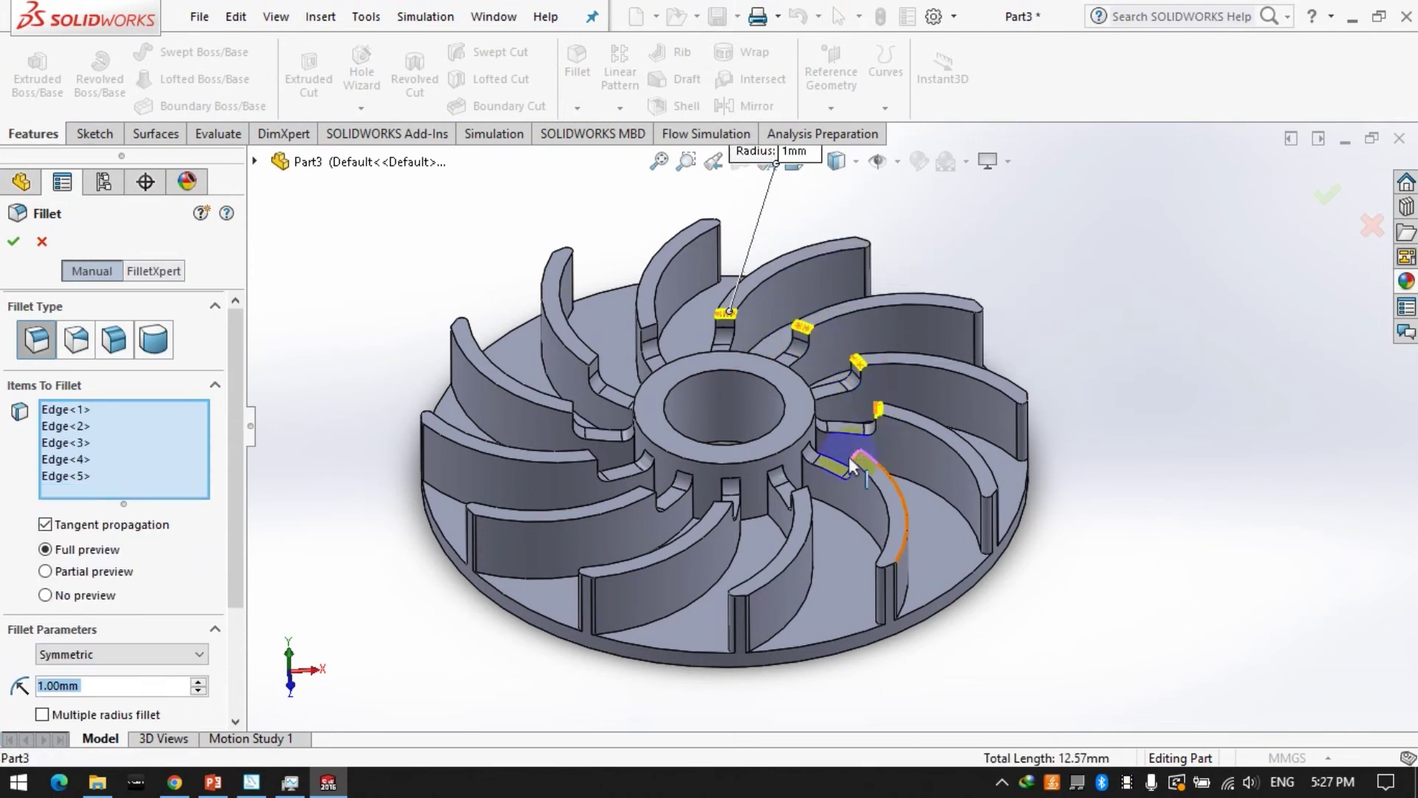
pyautogui.click(797, 491)
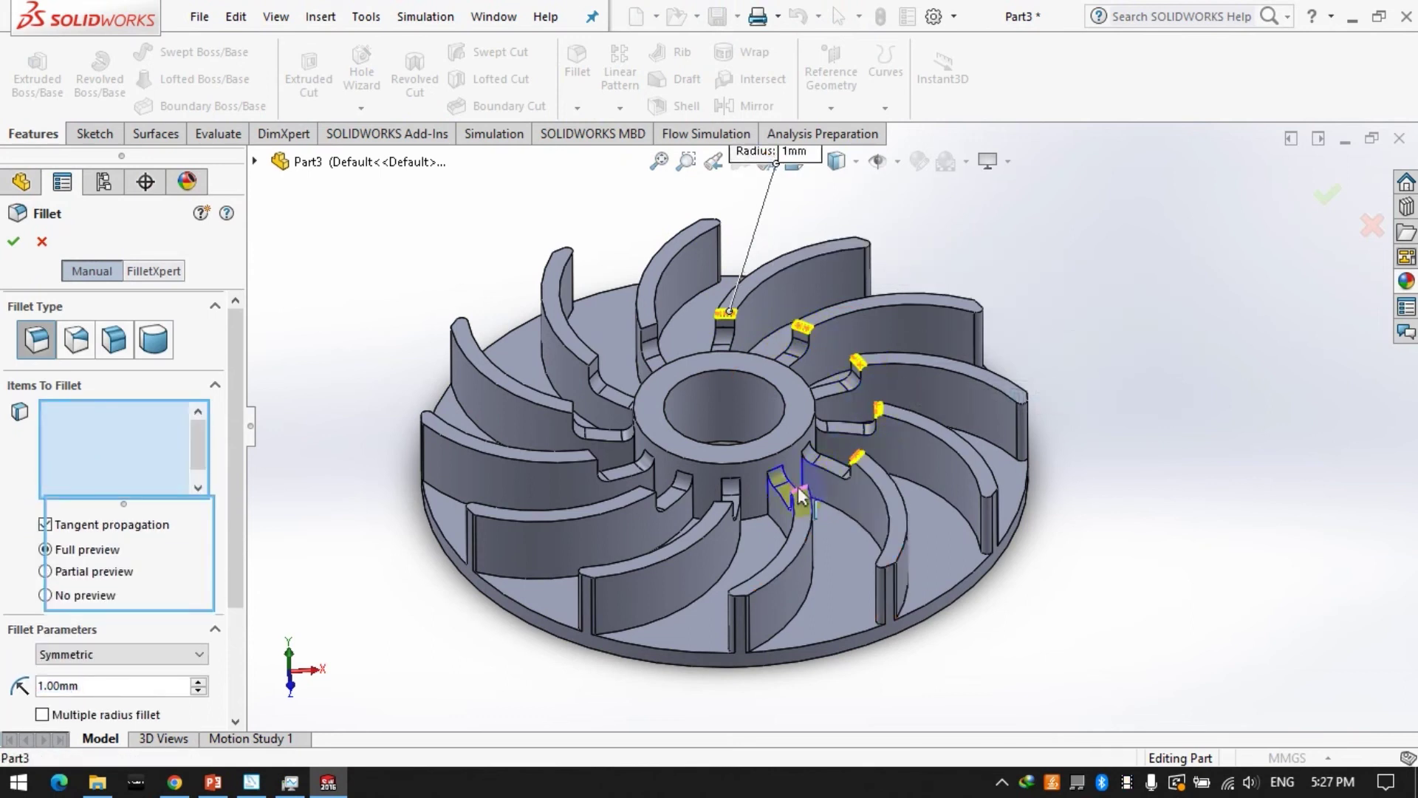
pyautogui.click(729, 507)
pyautogui.click(647, 492)
pyautogui.click(590, 455)
pyautogui.click(573, 406)
pyautogui.click(581, 365)
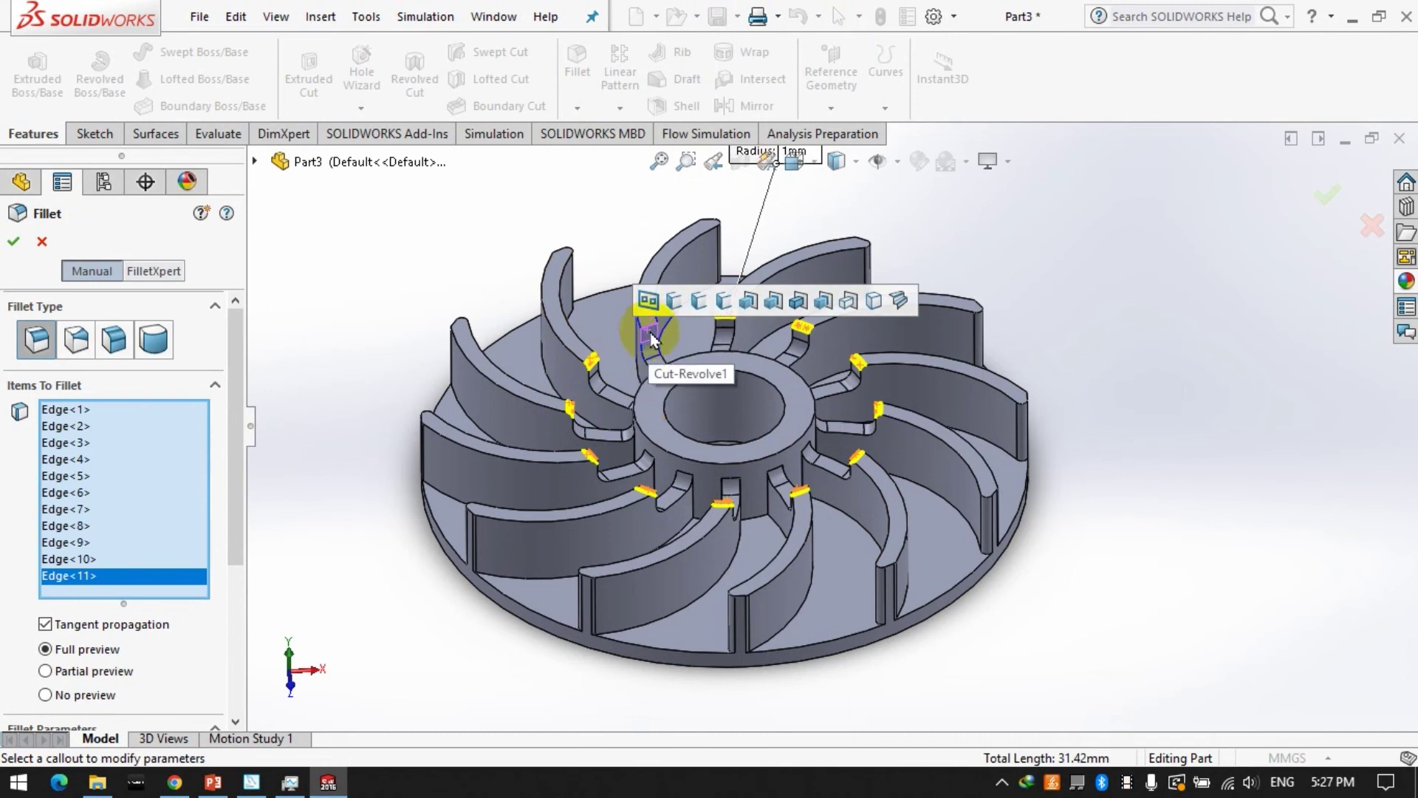
pyautogui.click(654, 336)
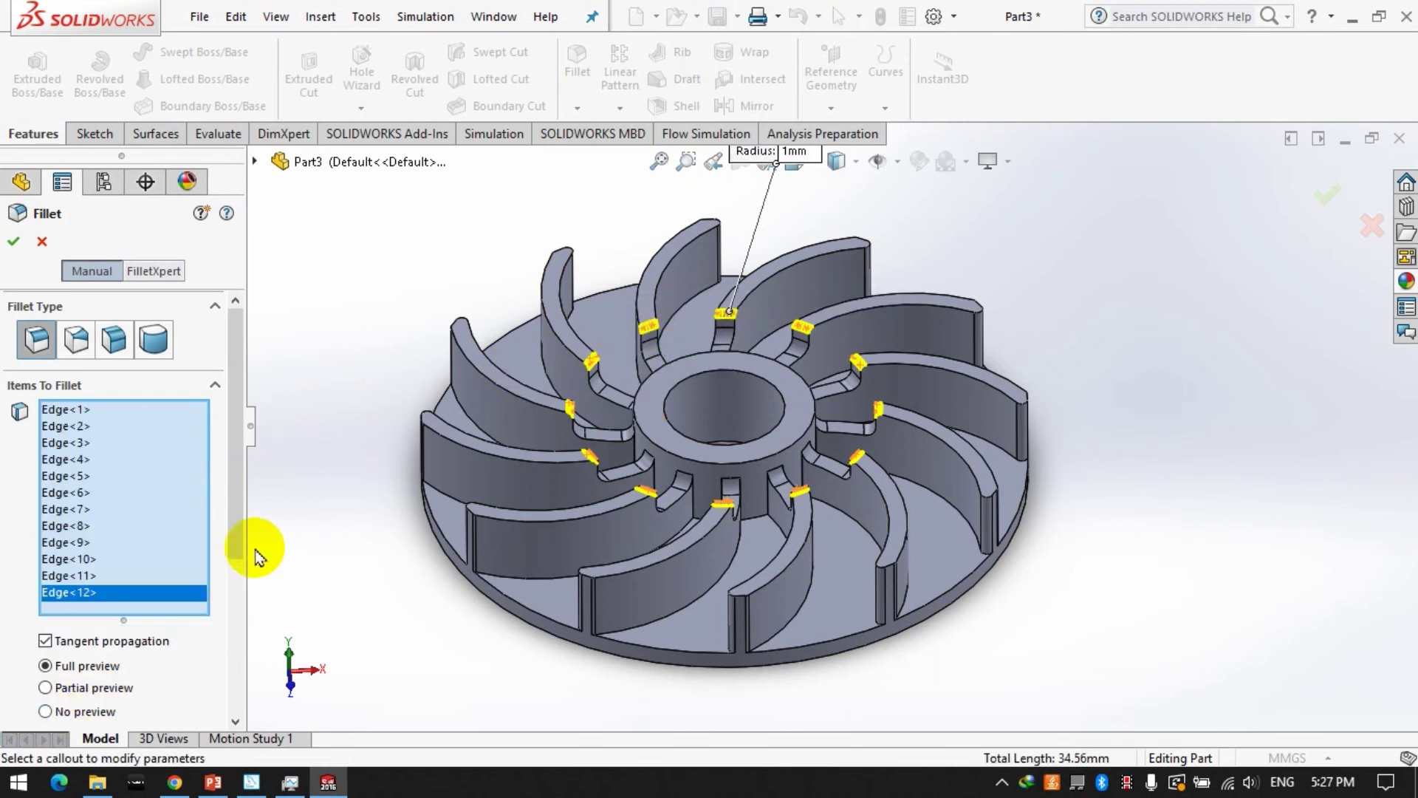
# - Apply the fillet at 2 mm radius and inspect the rounded edges
pyautogui.scroll(-3, 227, 660)
pyautogui.moveTo(227, 661); pyautogui.dragTo(228, 665)
pyautogui.write('3')
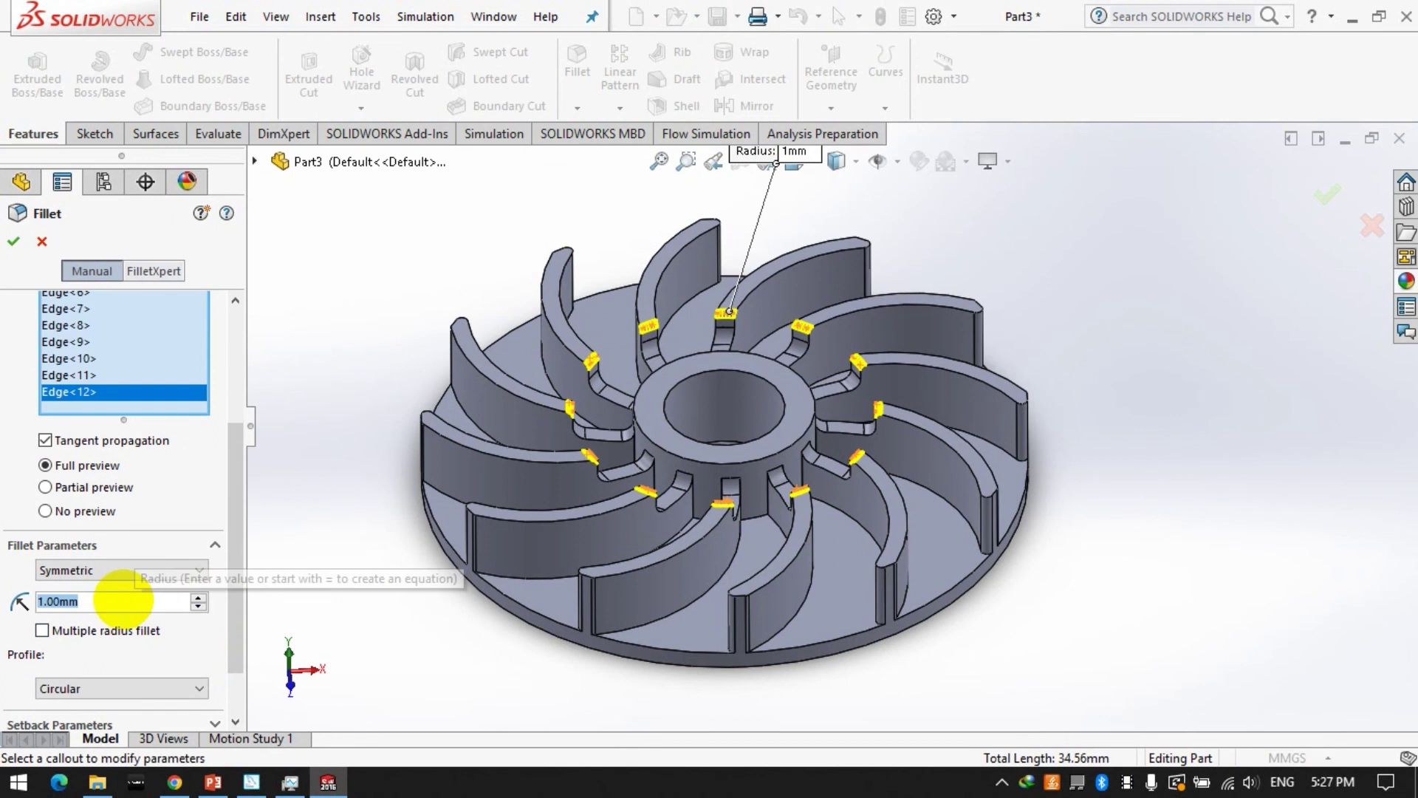
pyautogui.press('Return')
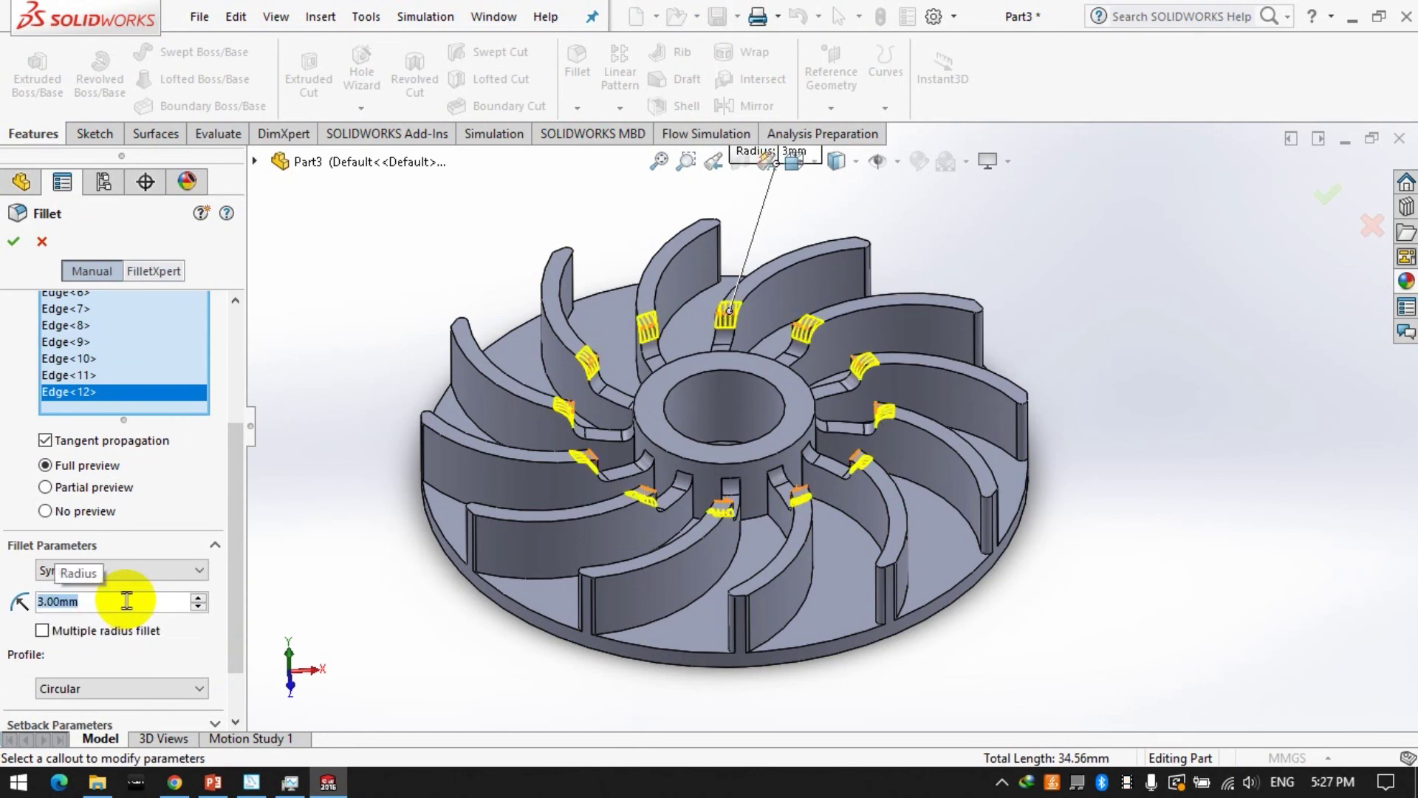
pyautogui.click(14, 241)
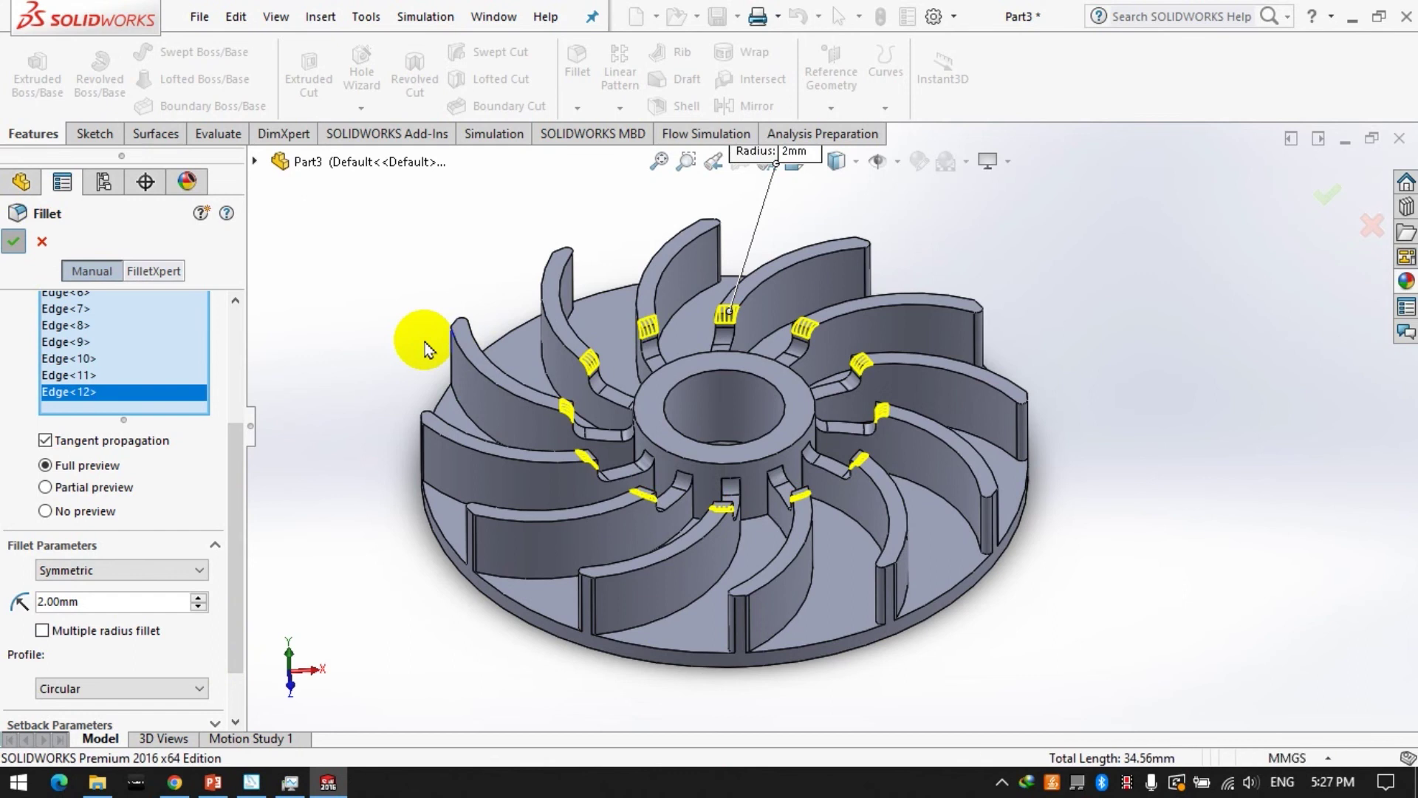
pyautogui.moveTo(426, 349)
pyautogui.mouseDown(button='middle')
pyautogui.moveTo(601, 411)
pyautogui.moveTo(602, 633)
pyautogui.moveTo(541, 587)
pyautogui.moveTo(602, 405)
pyautogui.moveTo(620, 262)
pyautogui.moveTo(617, 316)
pyautogui.mouseUp(button='middle')
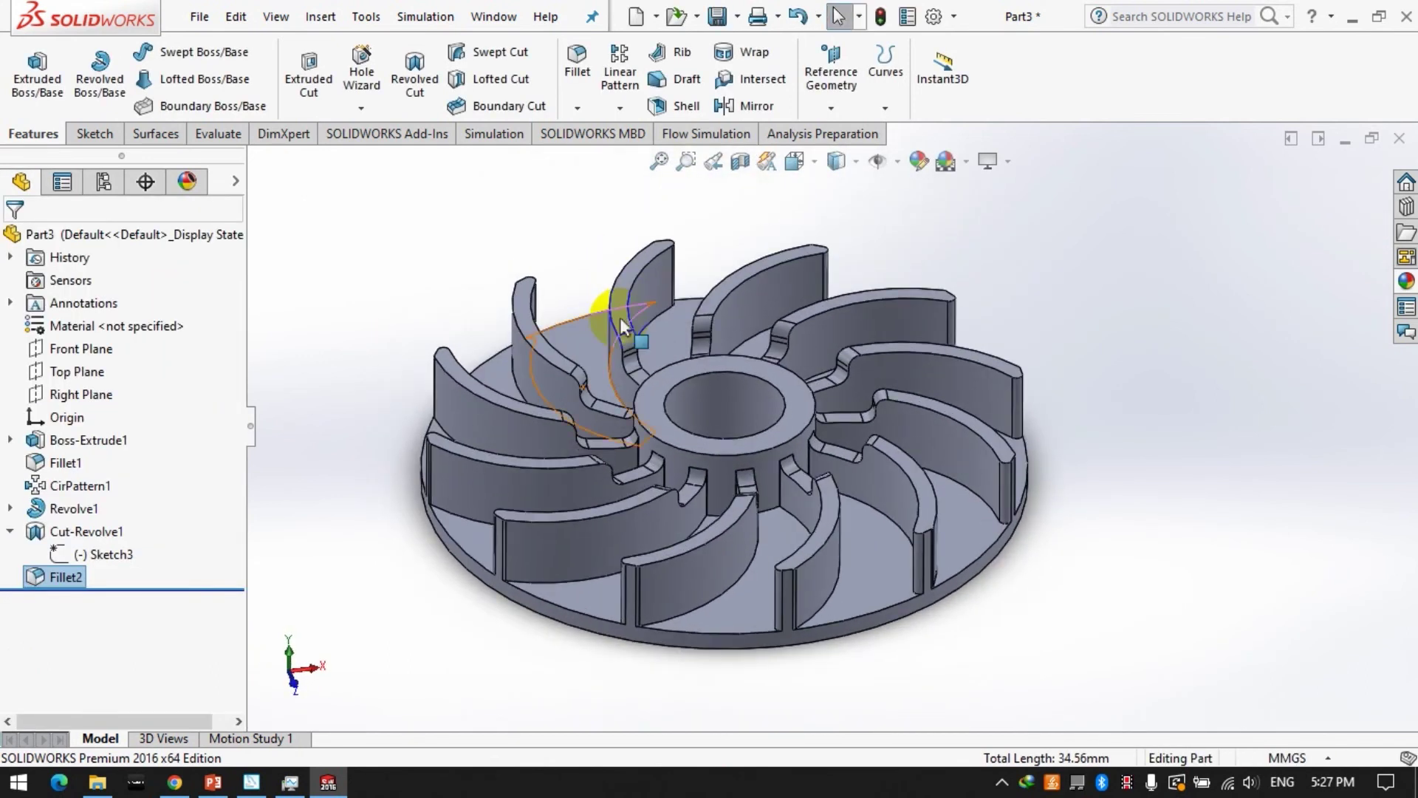
pyautogui.moveTo(824, 379)
pyautogui.mouseDown(button='middle')
pyautogui.moveTo(1130, 339)
pyautogui.moveTo(908, 370)
pyautogui.moveTo(896, 468)
pyautogui.mouseUp(button='middle')
pyautogui.scroll(3, 897, 468)
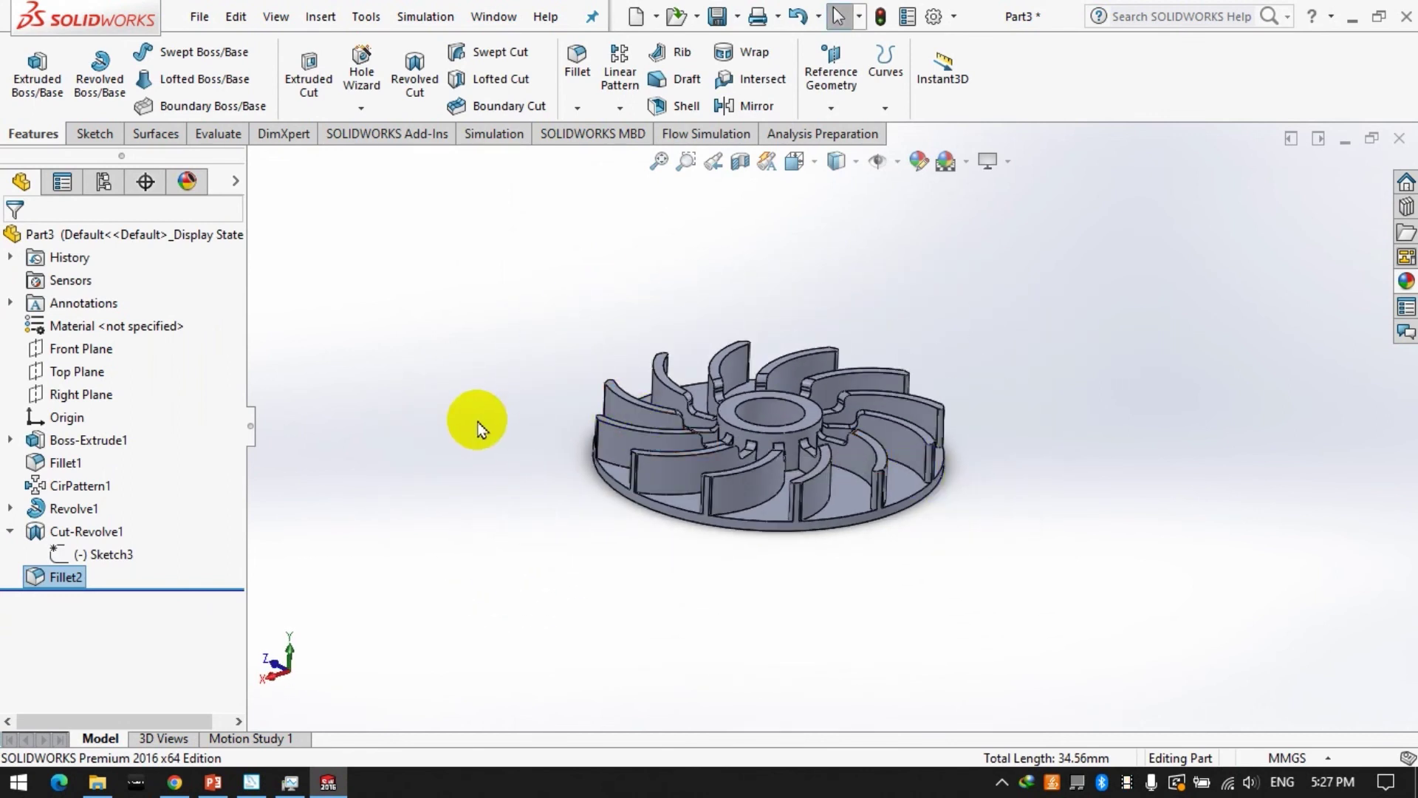
pyautogui.scroll(-2, 750, 417)
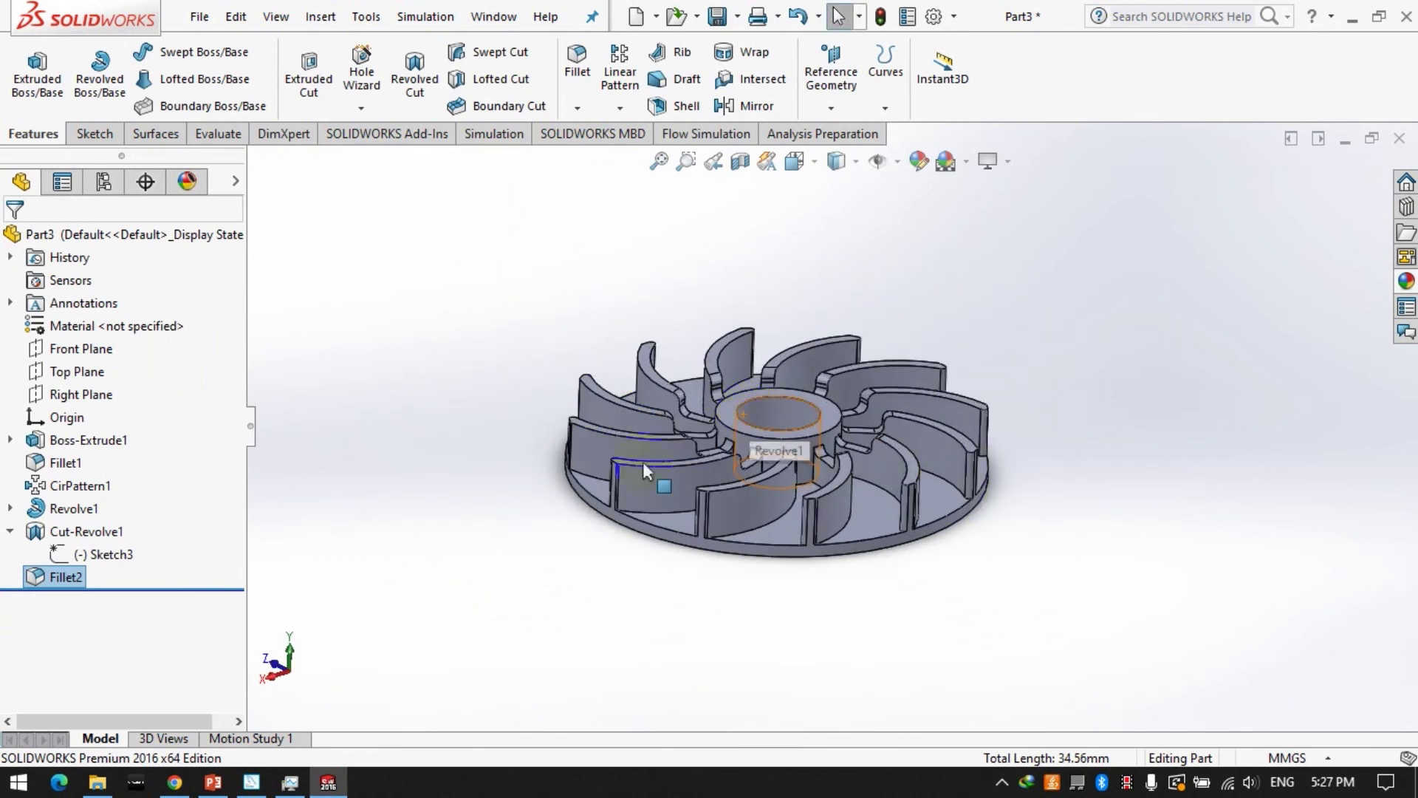
pyautogui.click(277, 737)
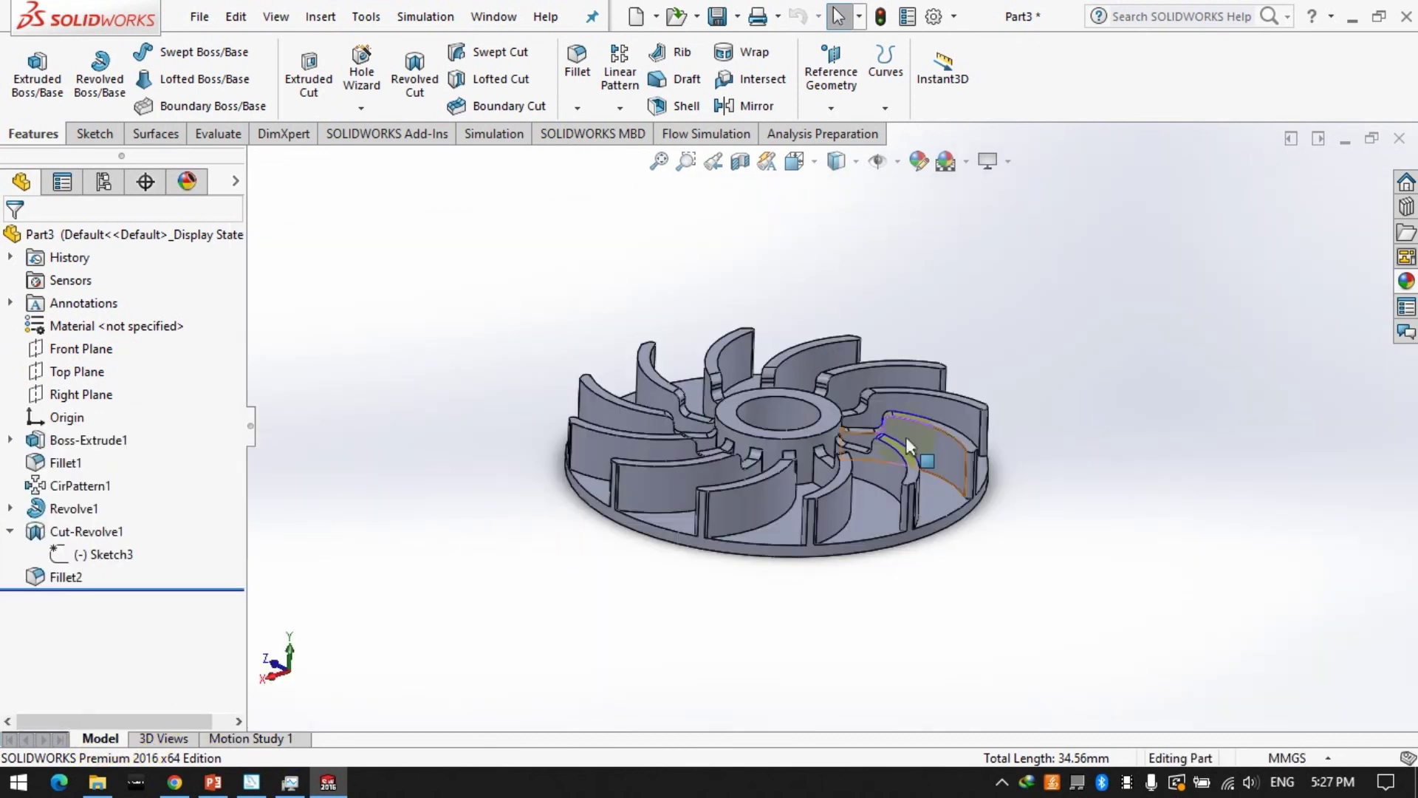
pyautogui.scroll(-2, 910, 443)
pyautogui.moveTo(910, 444); pyautogui.dragTo(819, 483, button='middle')
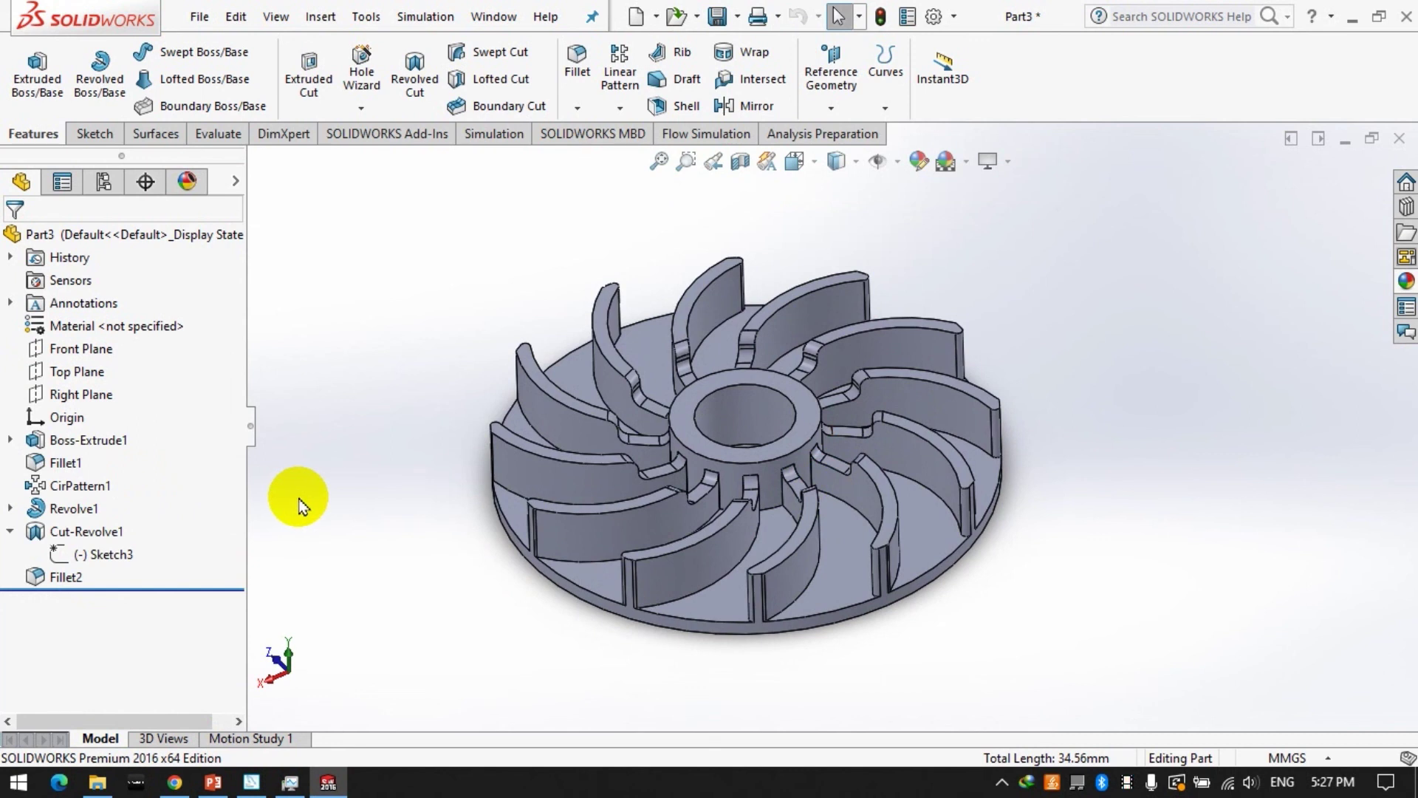
# - Start a 2 mm fillet on one blade's curved edge where it meets the base plate
pyautogui.click(576, 62)
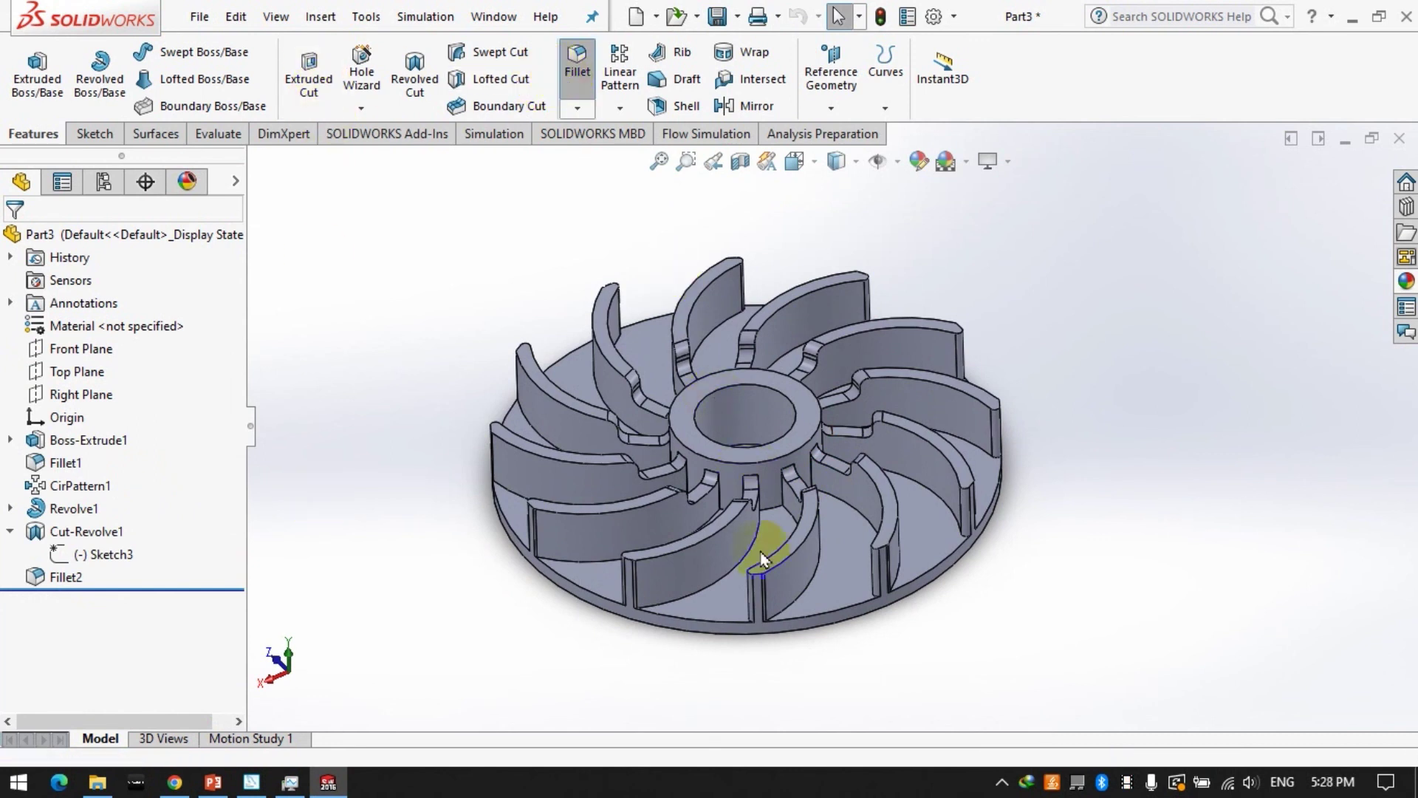
pyautogui.click(795, 552)
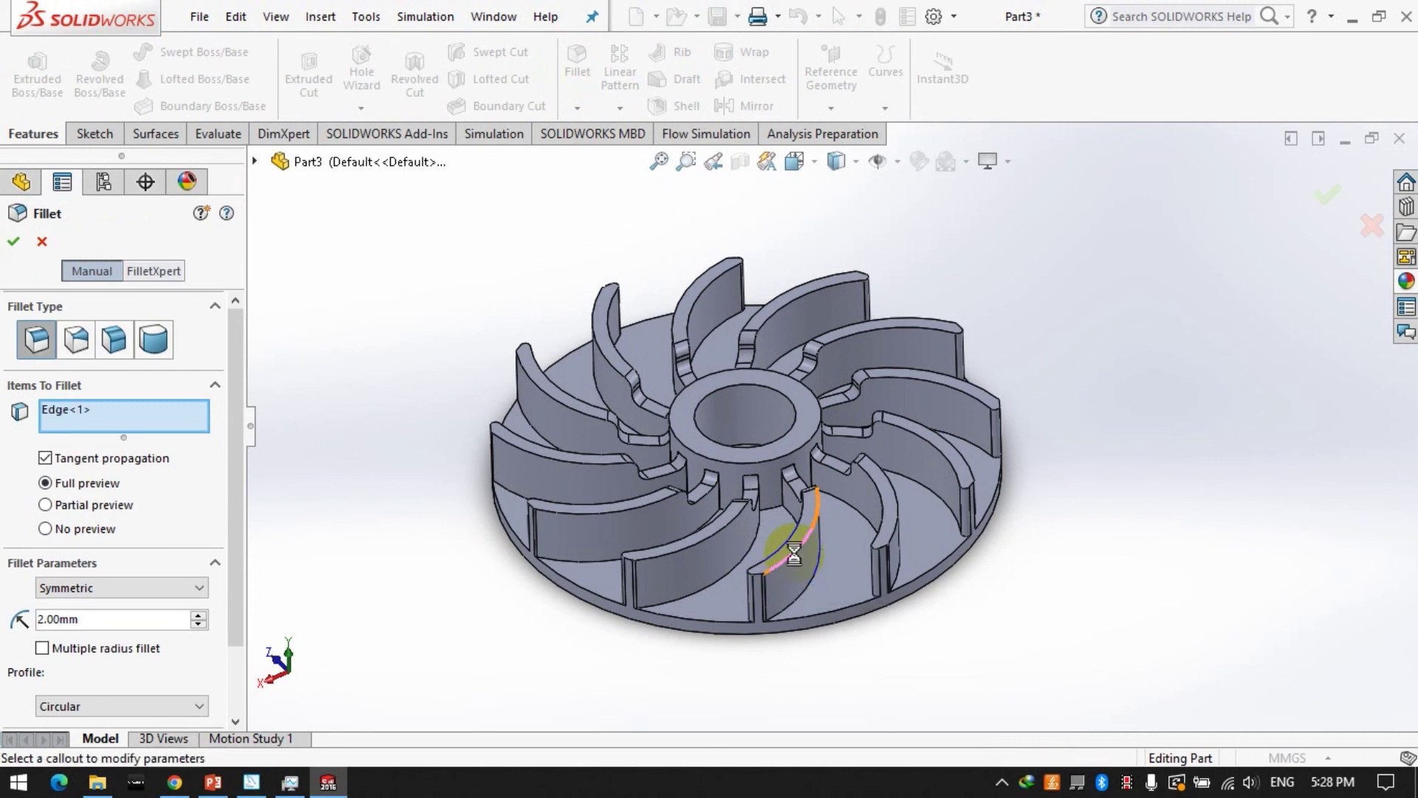